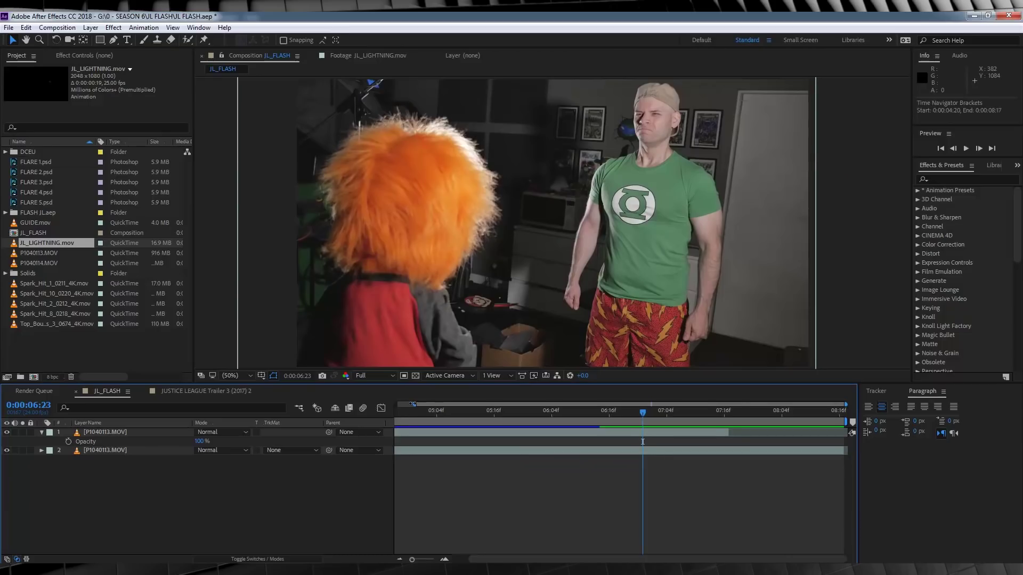
- Preview the start of the shot in the JL_FLASH composition
left_click_drag(413, 404, 396, 403)
left_click(404, 415)
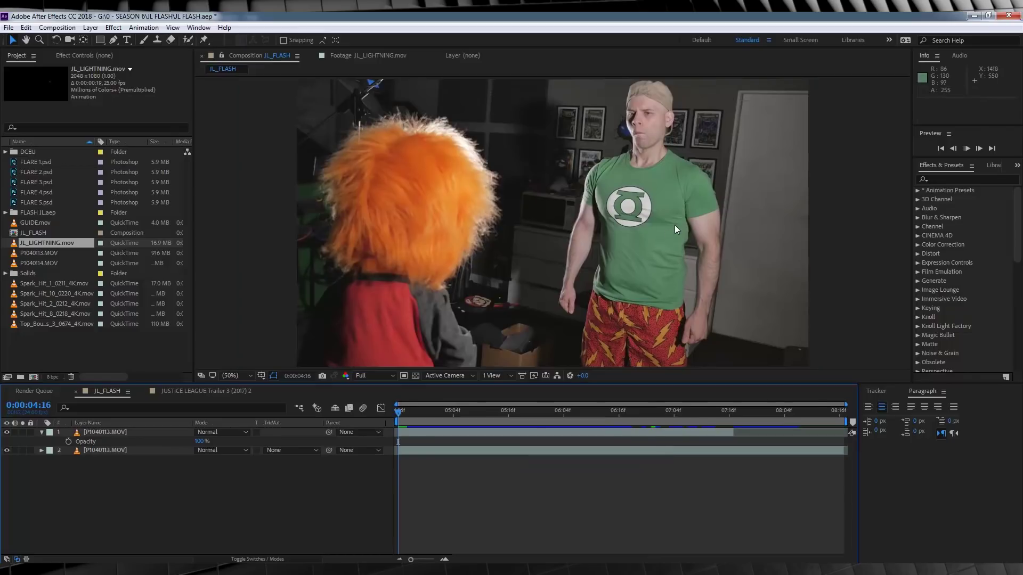
key("space")
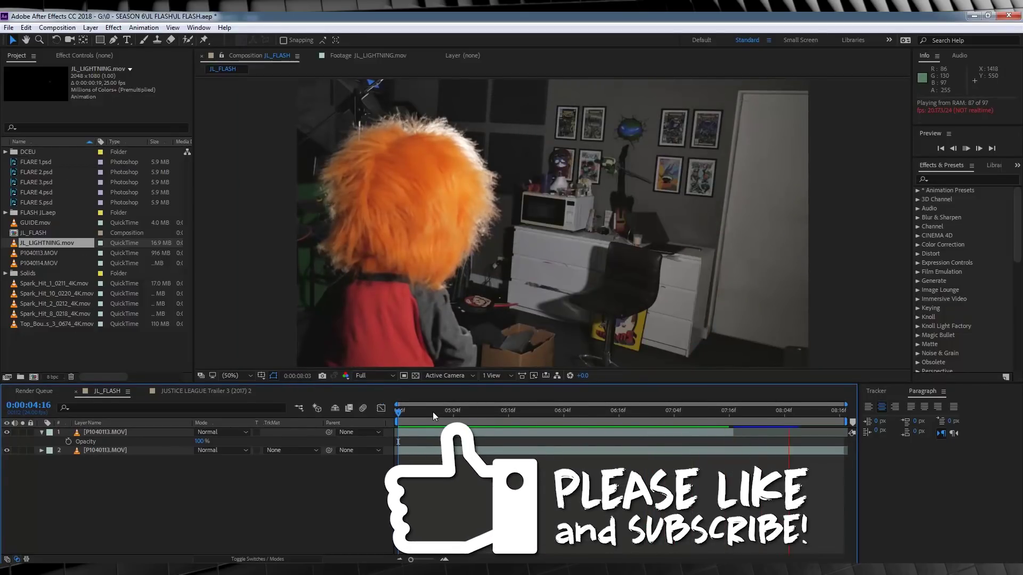
key("space")
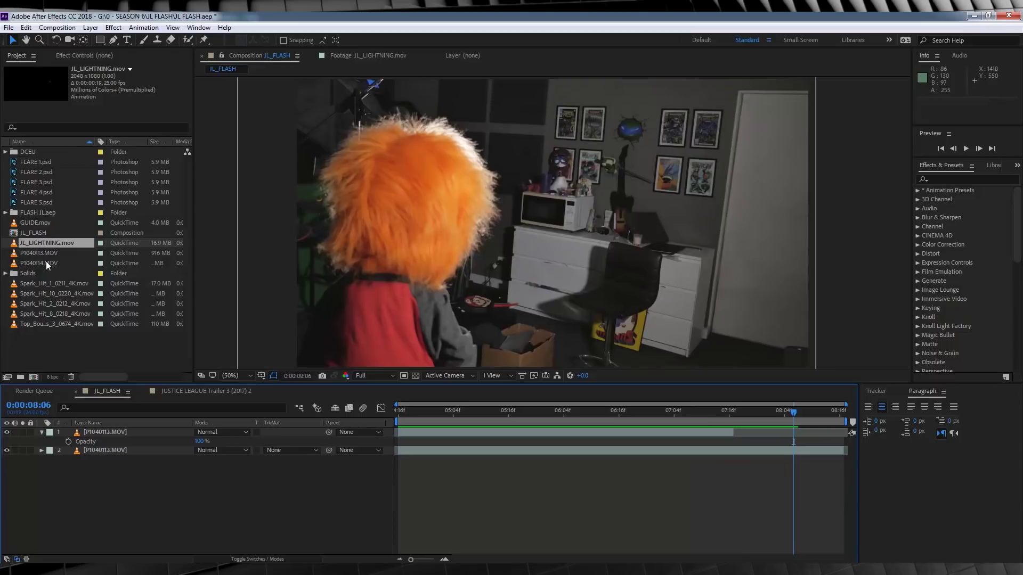
left_click(400, 411)
key("space")
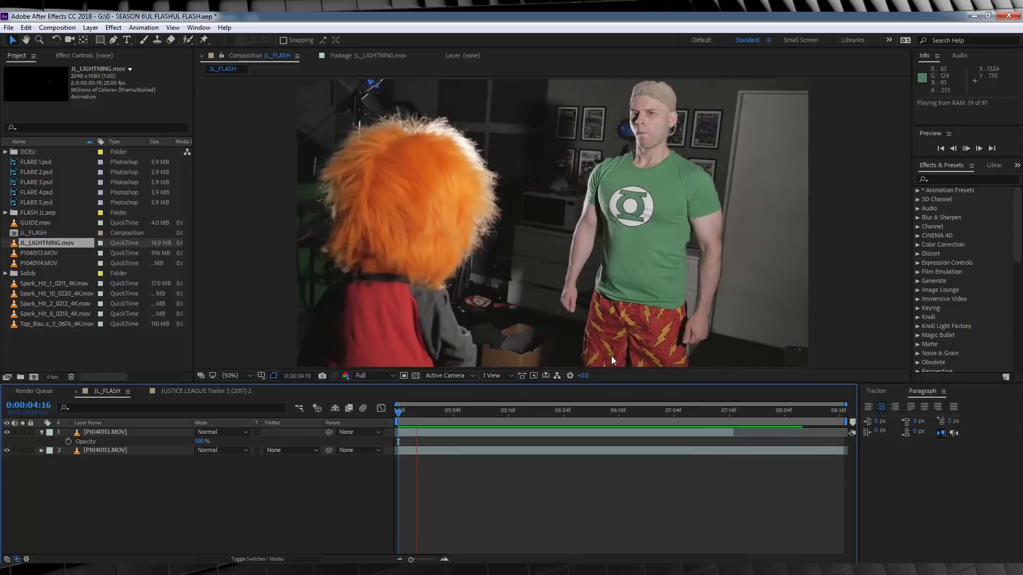
- Compare the footage layers by toggling visibility, then park at frame 07:06 with the man visible
left_click(66, 449)
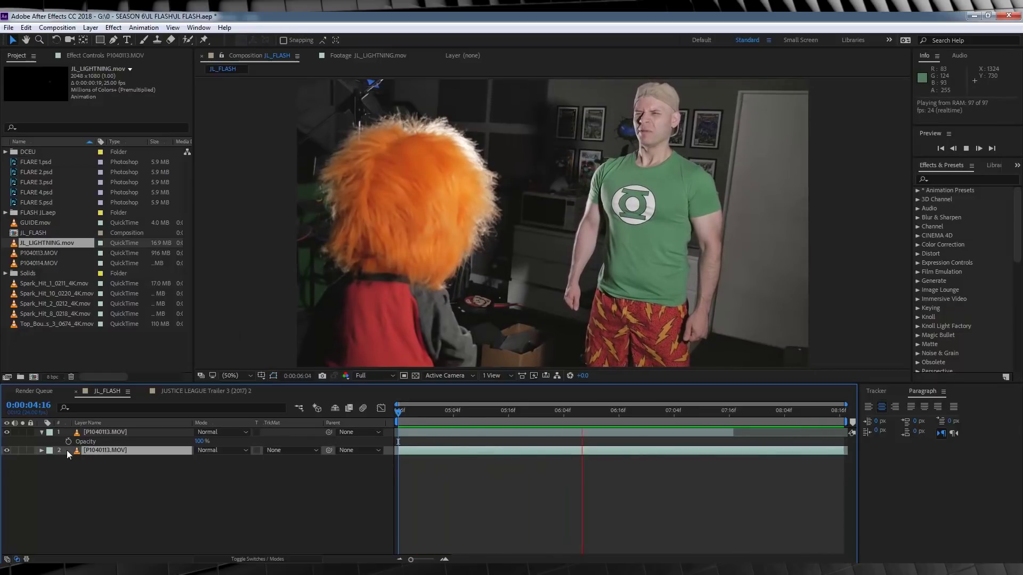
left_click(7, 451)
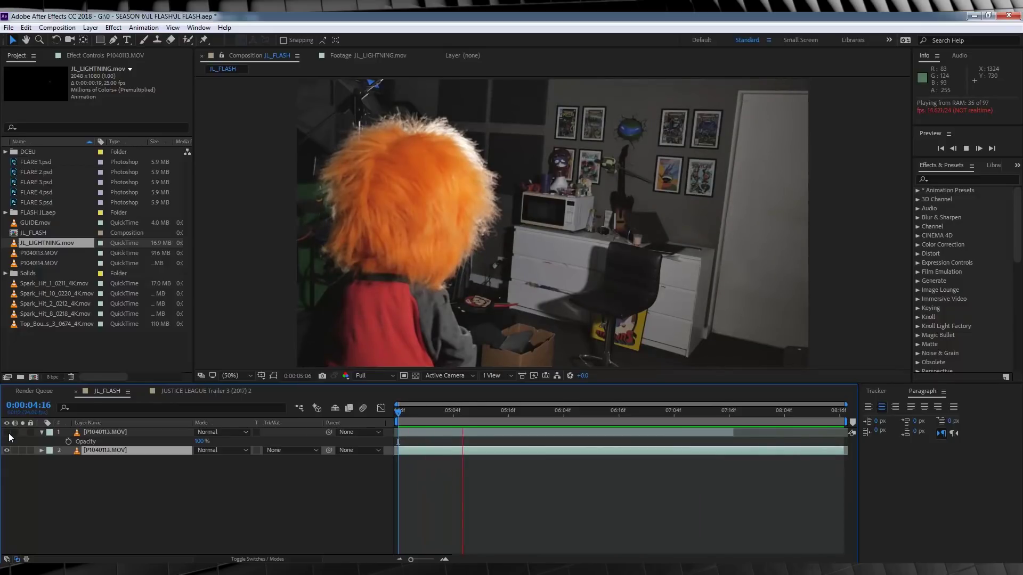
left_click(7, 432)
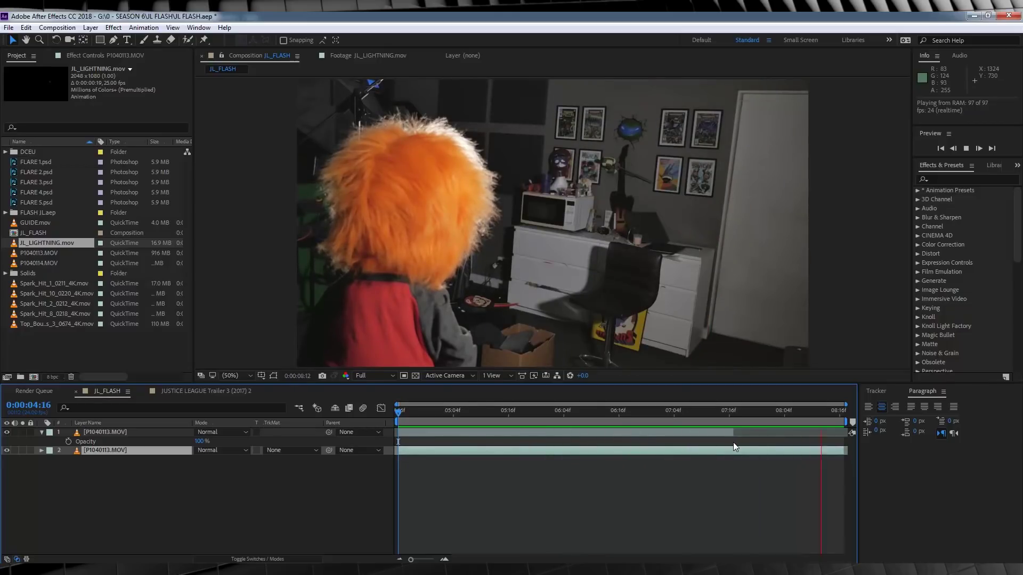
left_click_drag(725, 411, 681, 411)
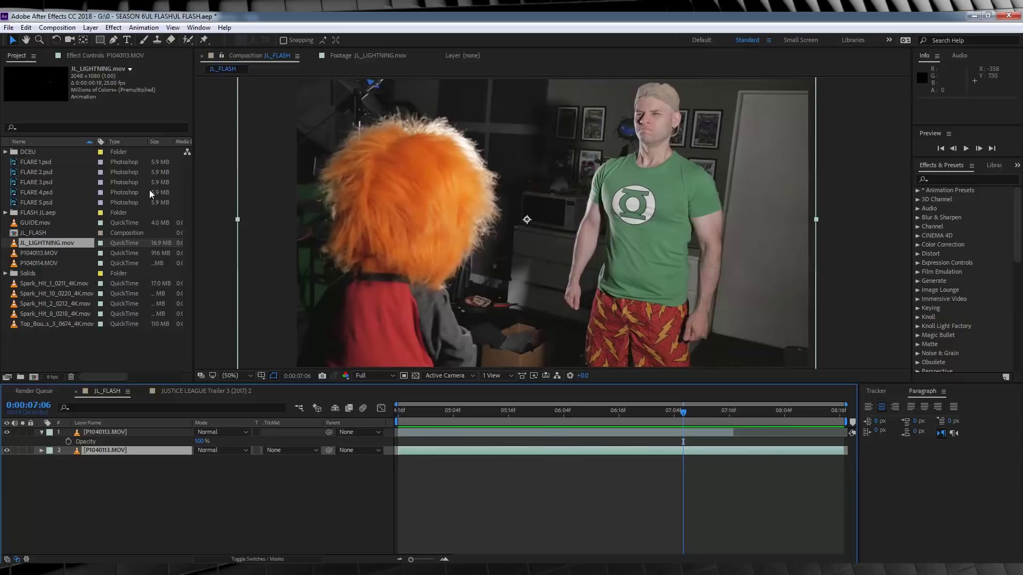
- Place JL_LIGHTNING.mov above the footage layers and blend it in Screen mode
left_click_drag(45, 244, 75, 241)
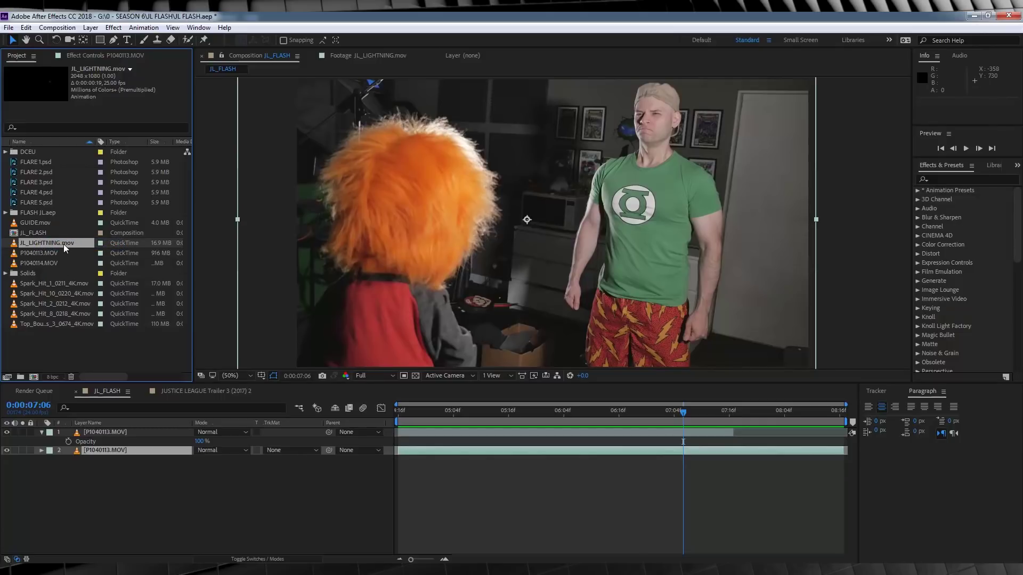
left_click_drag(67, 247, 698, 434)
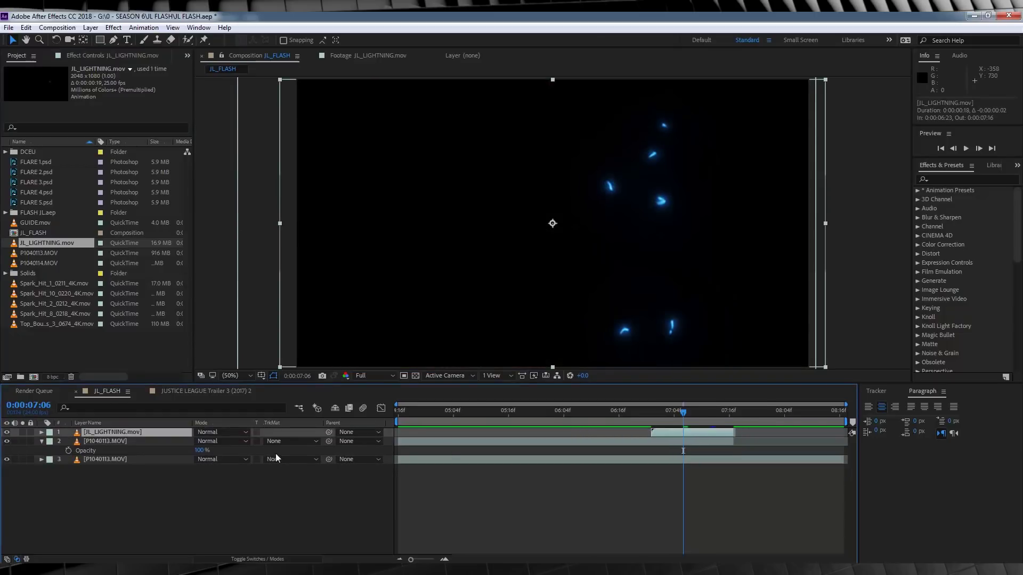
left_click(241, 433)
left_click(260, 232)
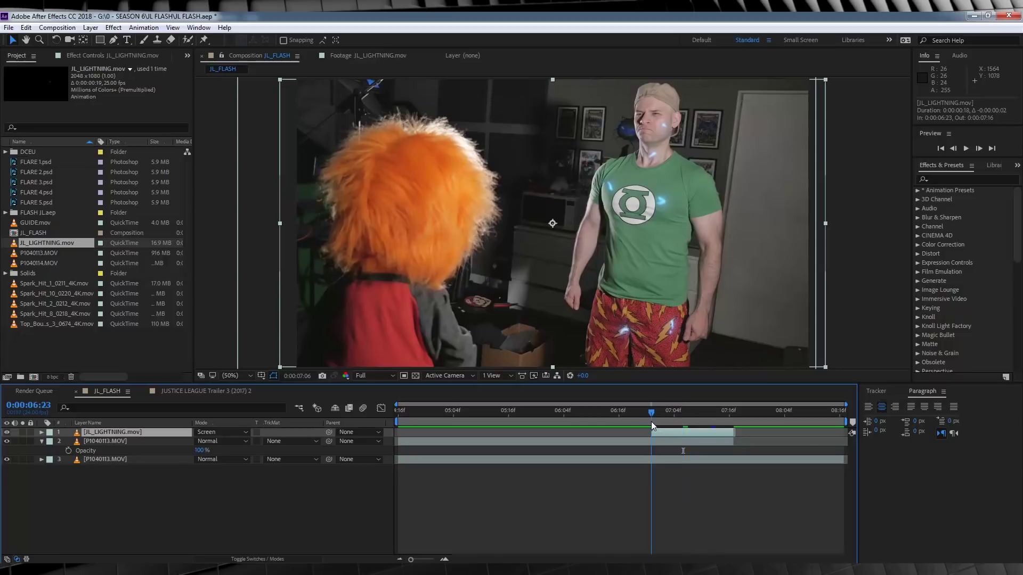
- Compare the lightning against the Justice League trailer's lightning moment
left_click(744, 414)
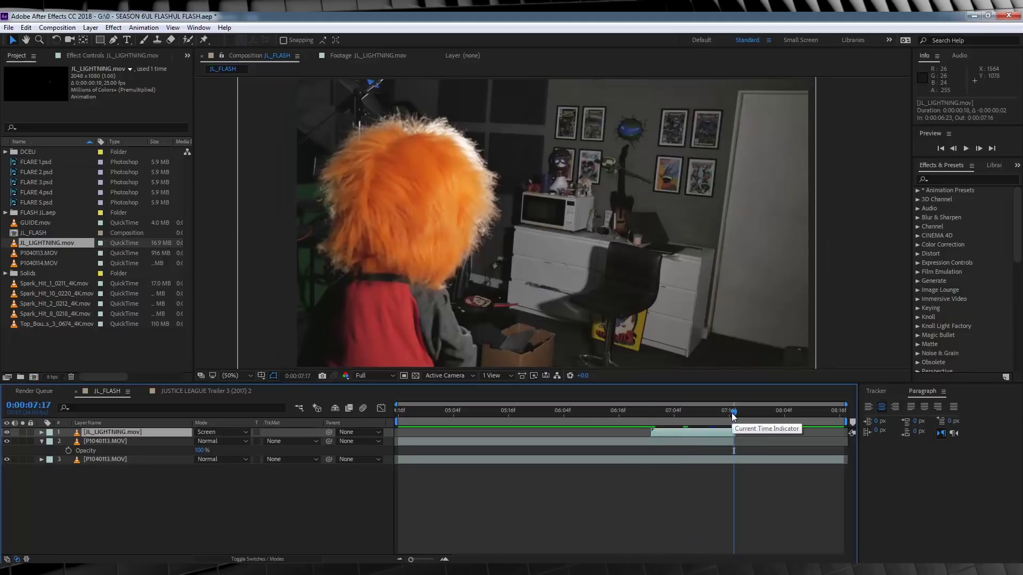
left_click(196, 394)
left_click_drag(405, 411, 638, 421)
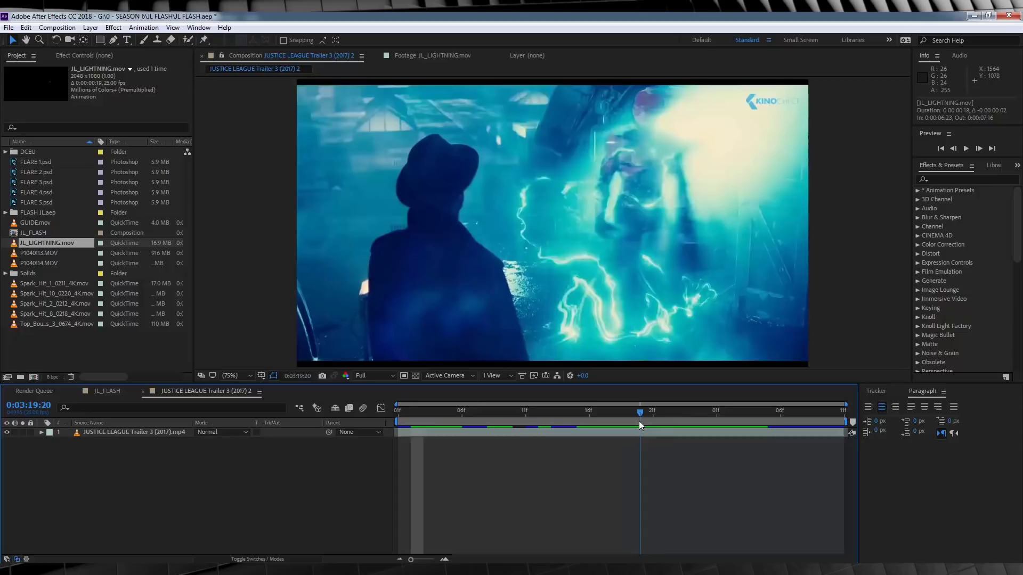
left_click(107, 391)
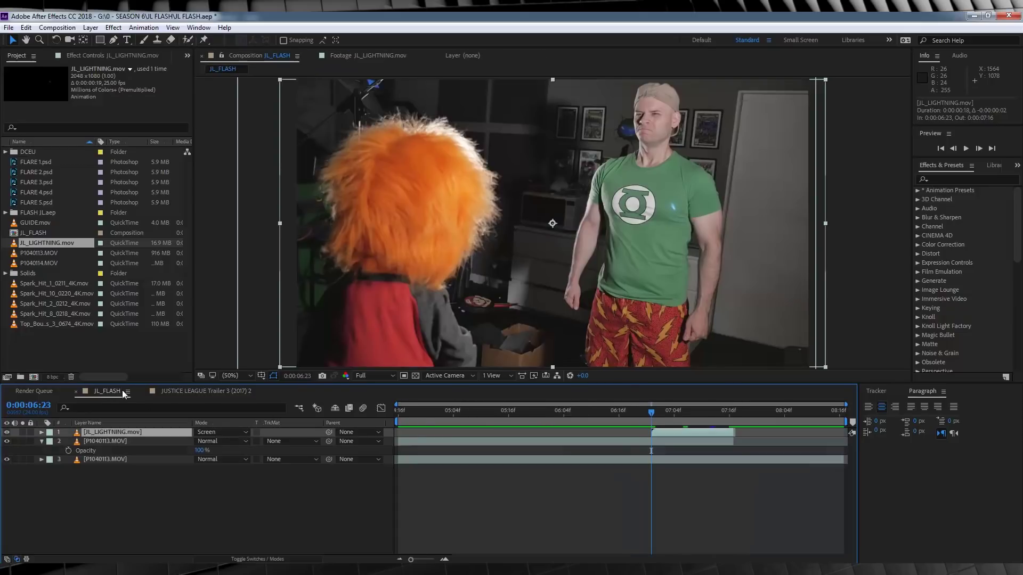
left_click(41, 222)
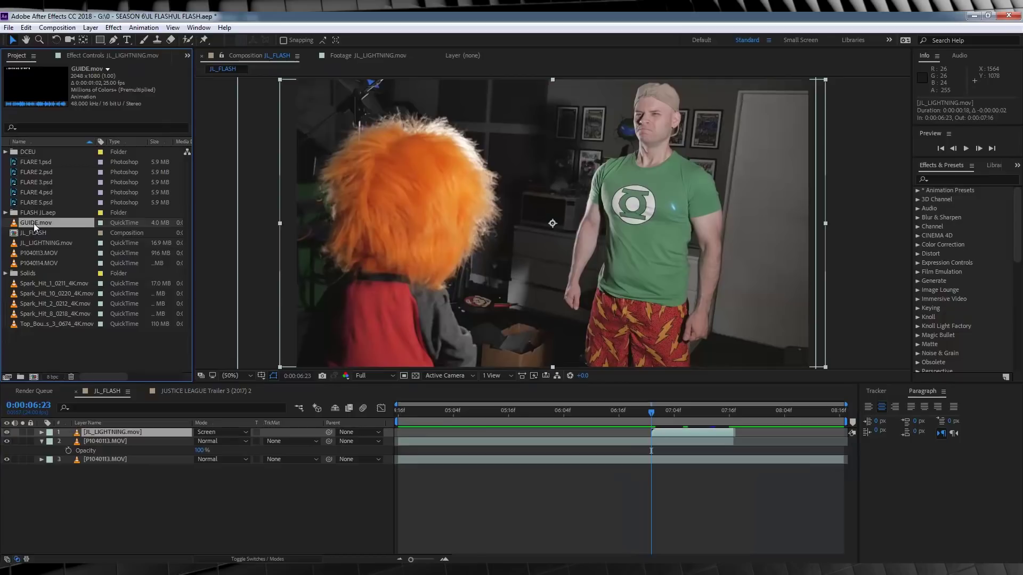
- Add GUIDE.mov on top of the timeline, aligned with the lightning's start
left_click_drag(33, 223, 157, 430)
left_click_drag(416, 432, 680, 426)
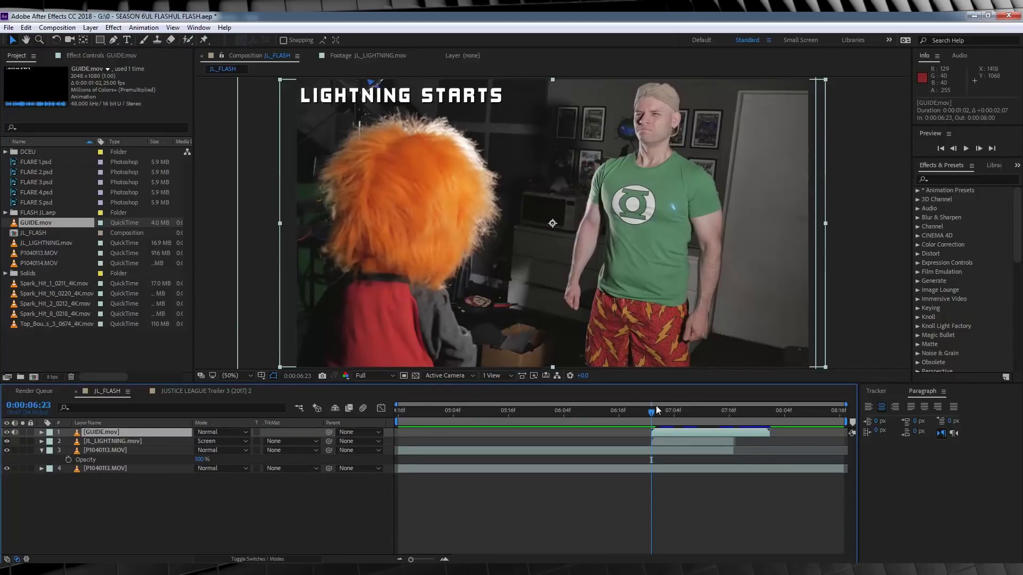
left_click_drag(659, 415, 691, 419)
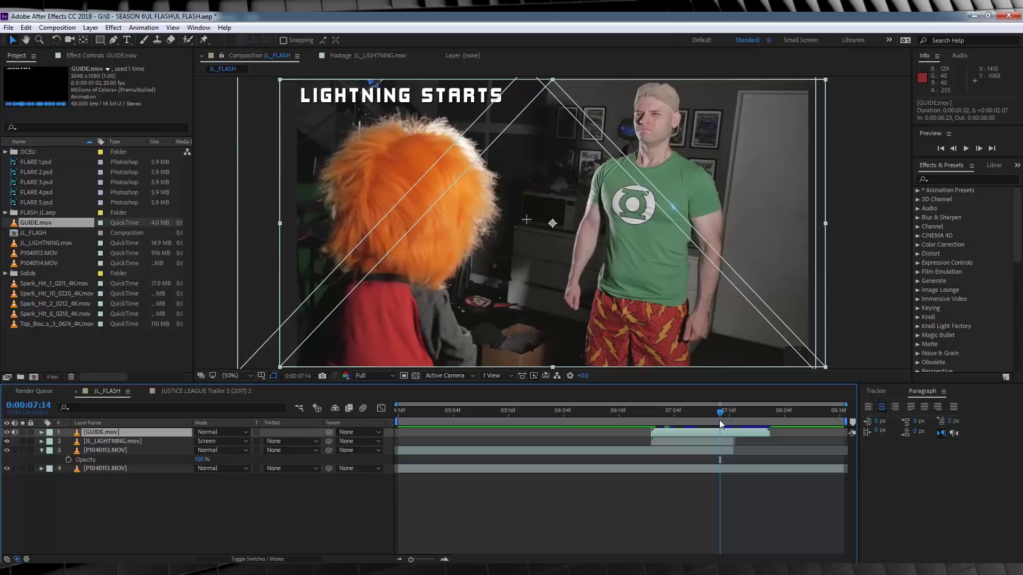
left_click(709, 411)
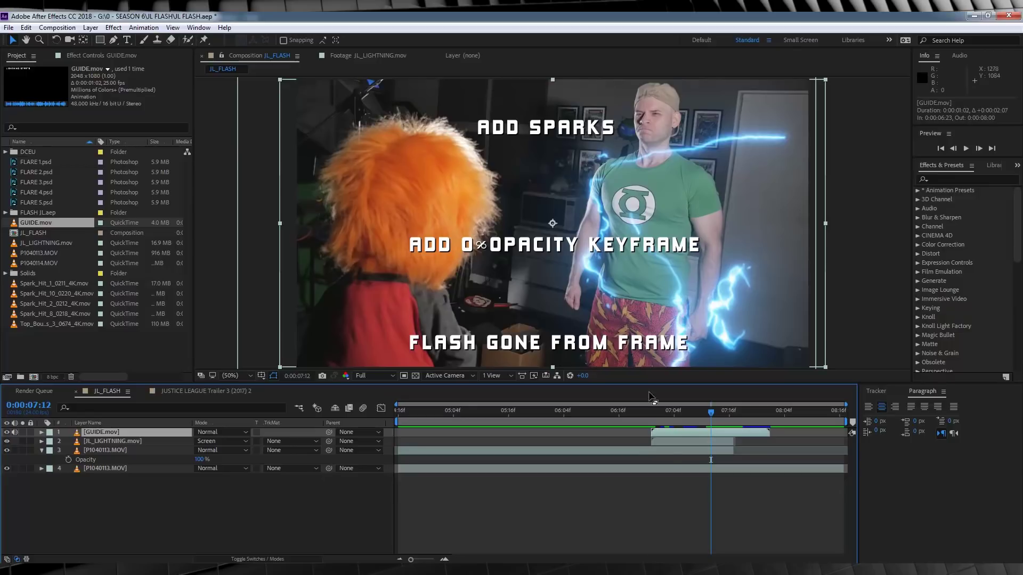
- Check the guide's 100% scale at the lightning in-point and compare with the trailer's Flash frame
key("s")
left_click(112, 450)
key("i")
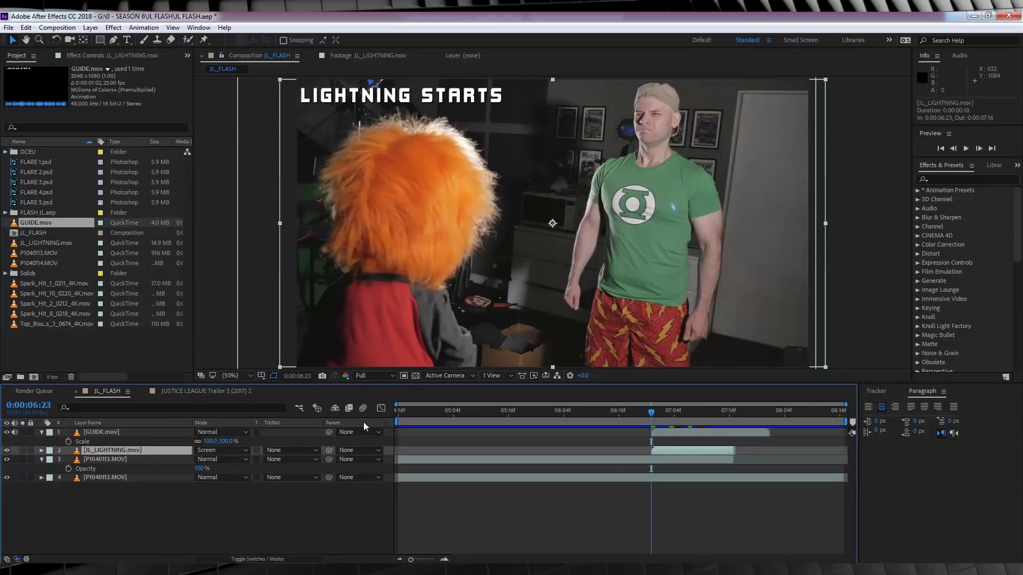
left_click(203, 393)
left_click_drag(453, 414, 474, 414)
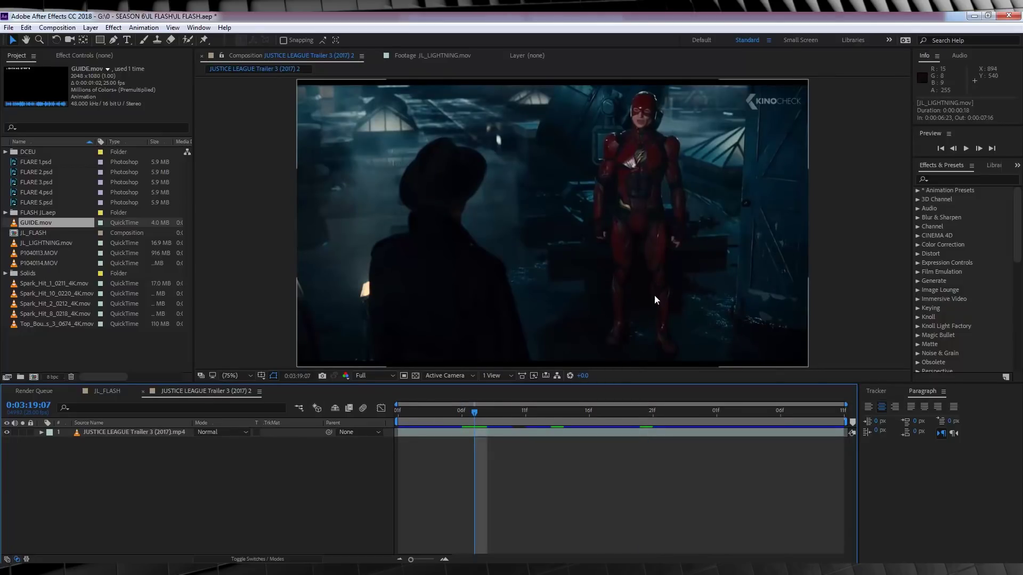
left_click(116, 392)
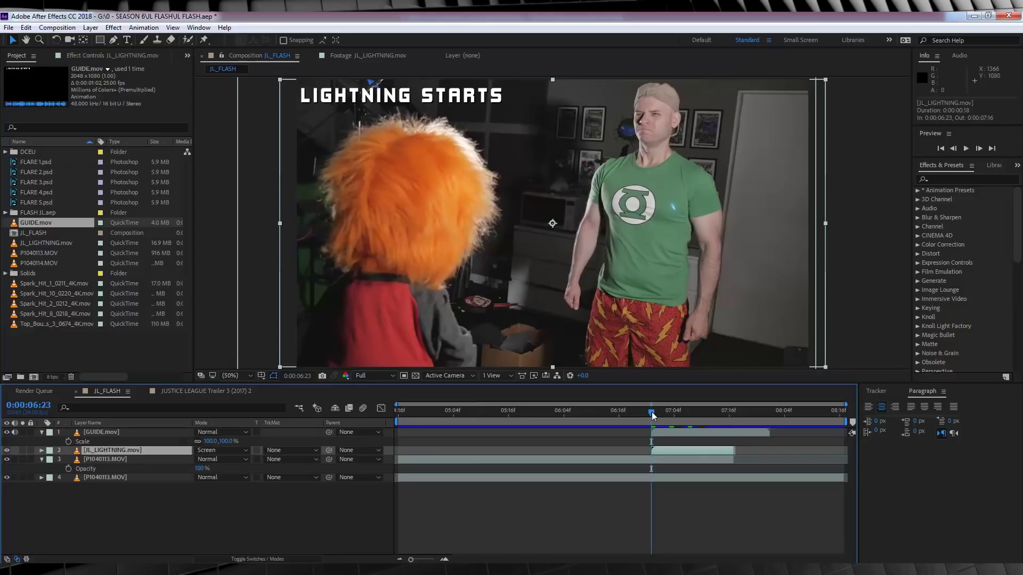
- Set the lightning layer's Scale to 110% and the preview resolution to Quarter
key("s")
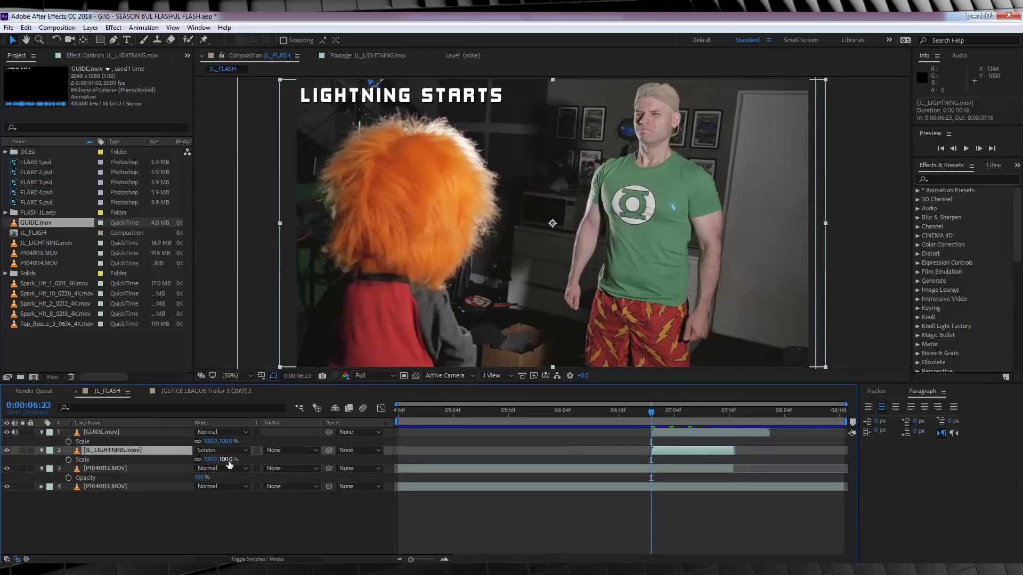
type("110")
key("Return")
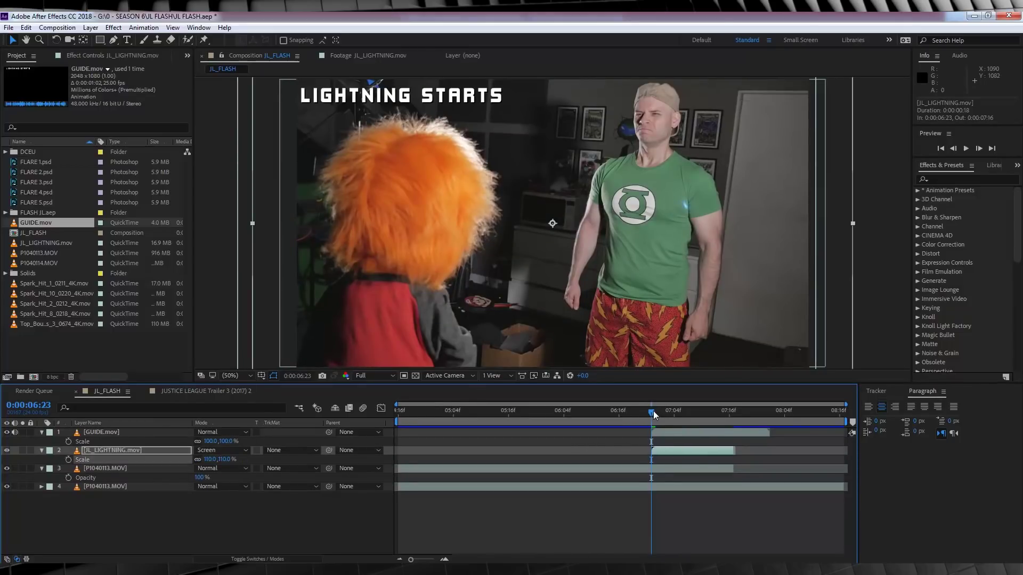
left_click(654, 414)
left_click(373, 376)
- Move the lightning layer up and slightly left over the man
left_click(373, 441)
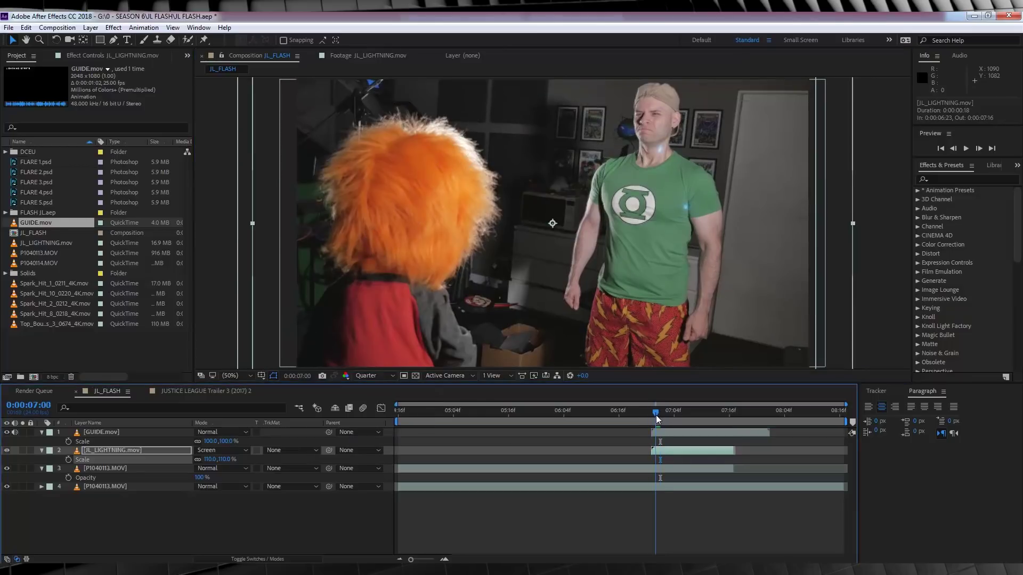
left_click_drag(657, 419, 691, 415)
left_click_drag(674, 151, 675, 140)
left_click_drag(687, 415, 651, 416)
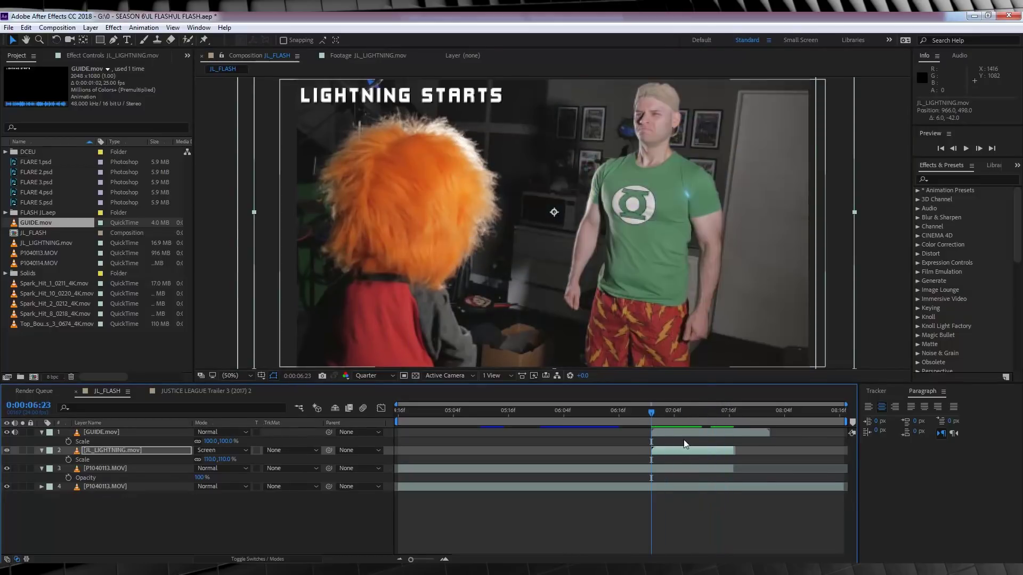
- Start the work area at the lightning and loop-preview it, inspecting frames 07:06–07:09
key("b")
key("space")
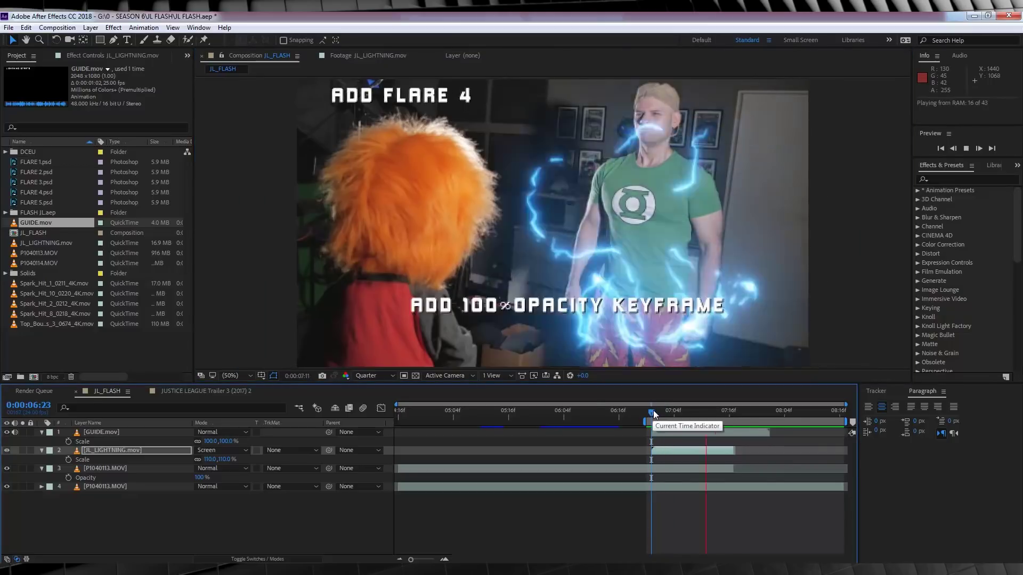
mouse_move(657, 410)
left_mouse_down()
mouse_move(697, 417)
mouse_move(655, 413)
mouse_move(669, 412)
left_mouse_up()
key("space")
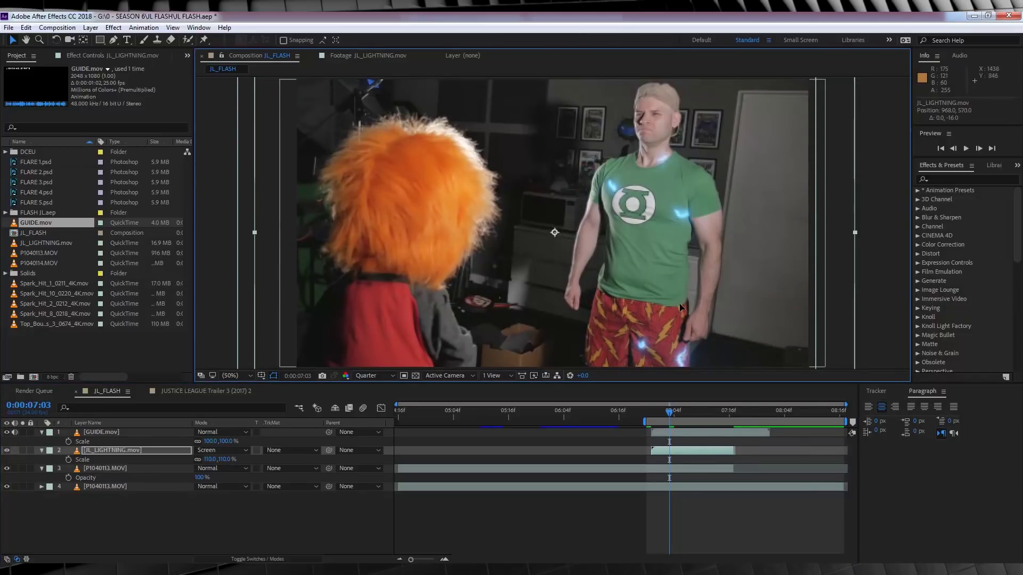
key("space")
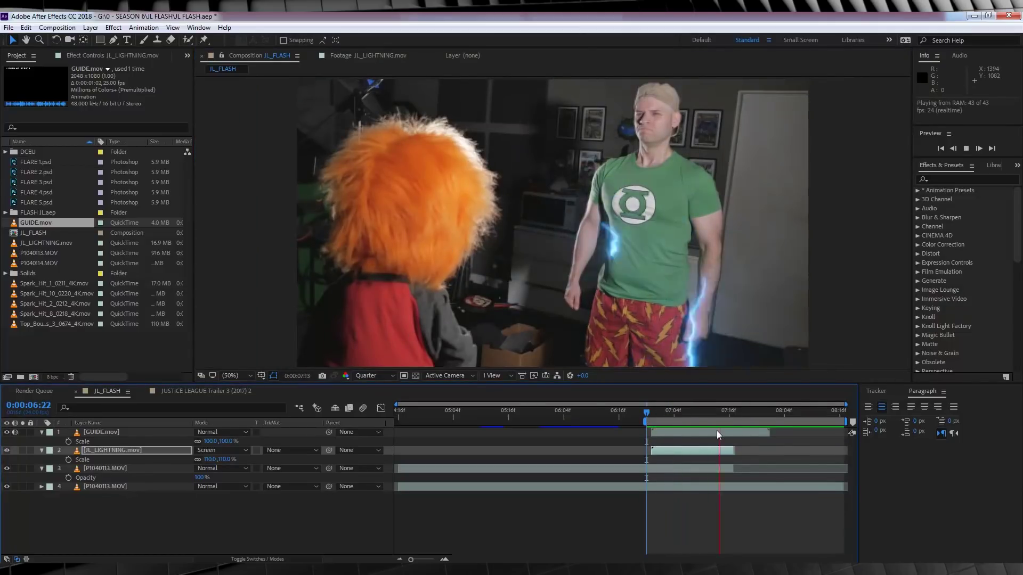
key("space")
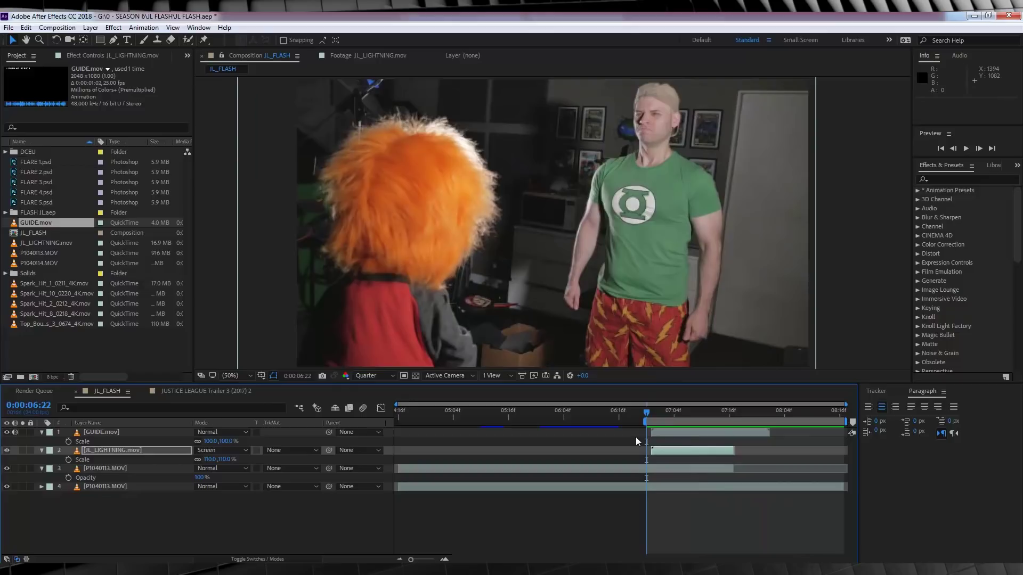
left_click_drag(647, 412, 670, 418)
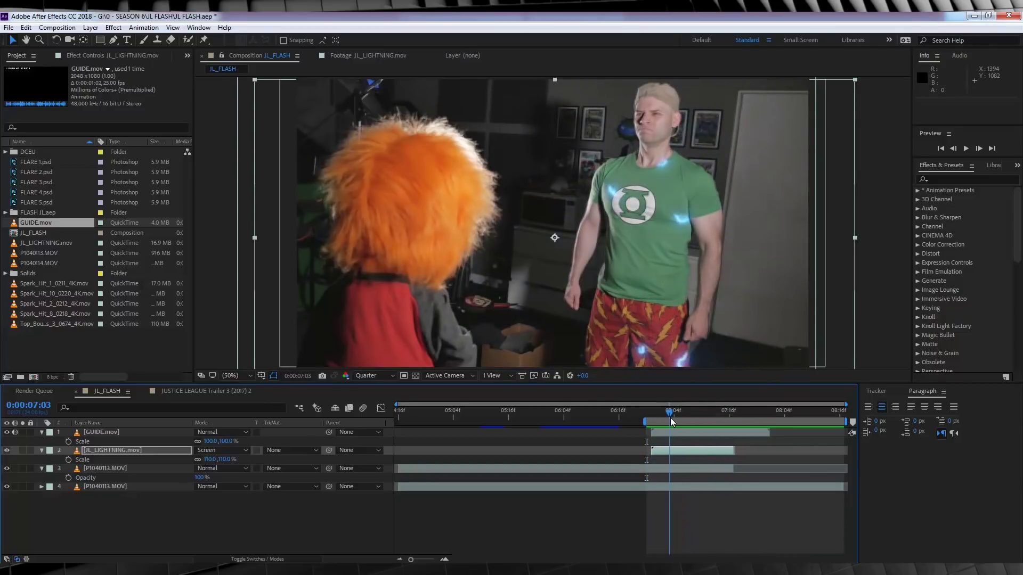
left_click(120, 451)
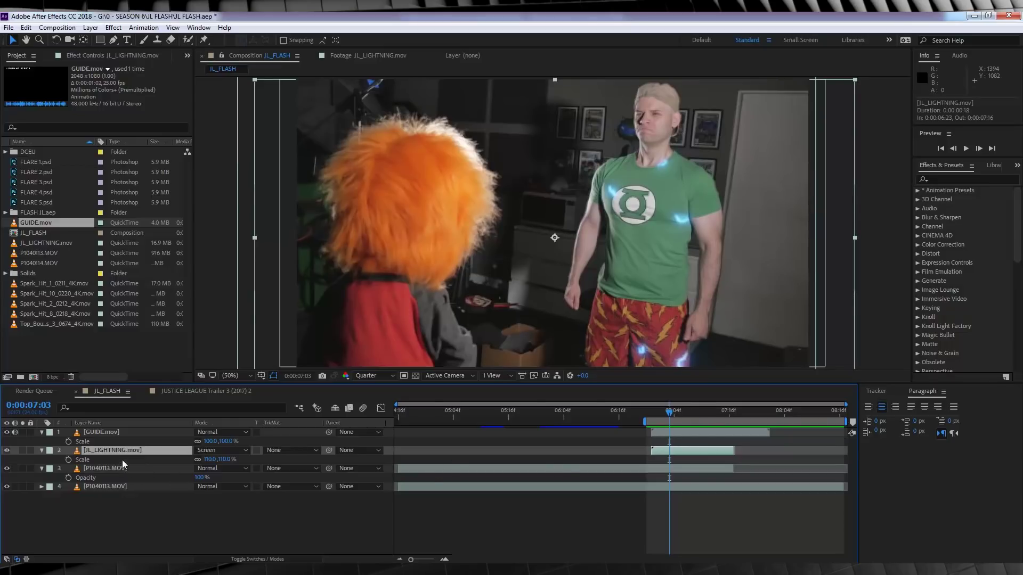
- Duplicate JL_LIGHTNING.mov and apply Fast Box Blur to the copy
key("ctrl+d")
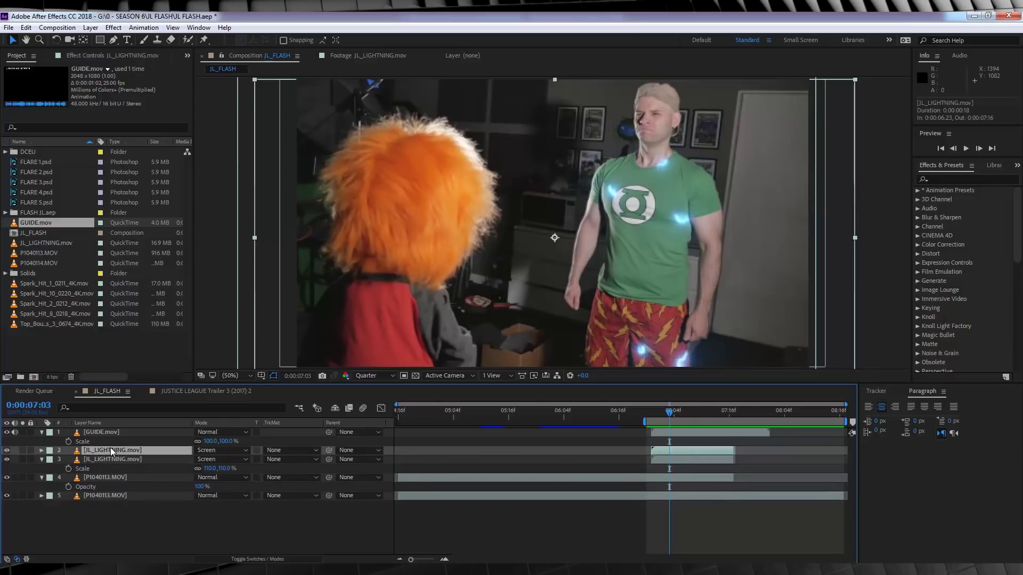
left_click(113, 27)
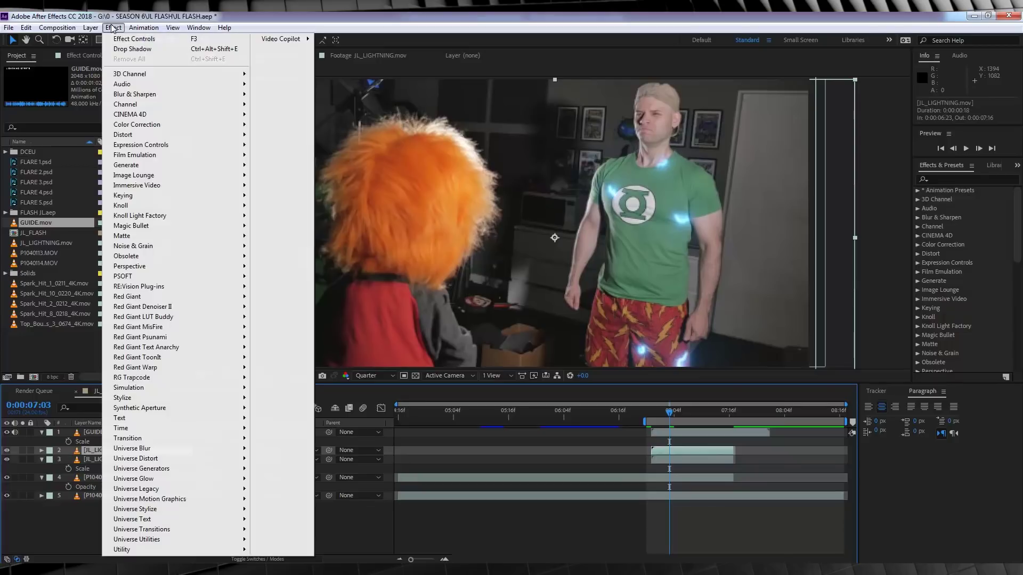
mouse_move(160, 94)
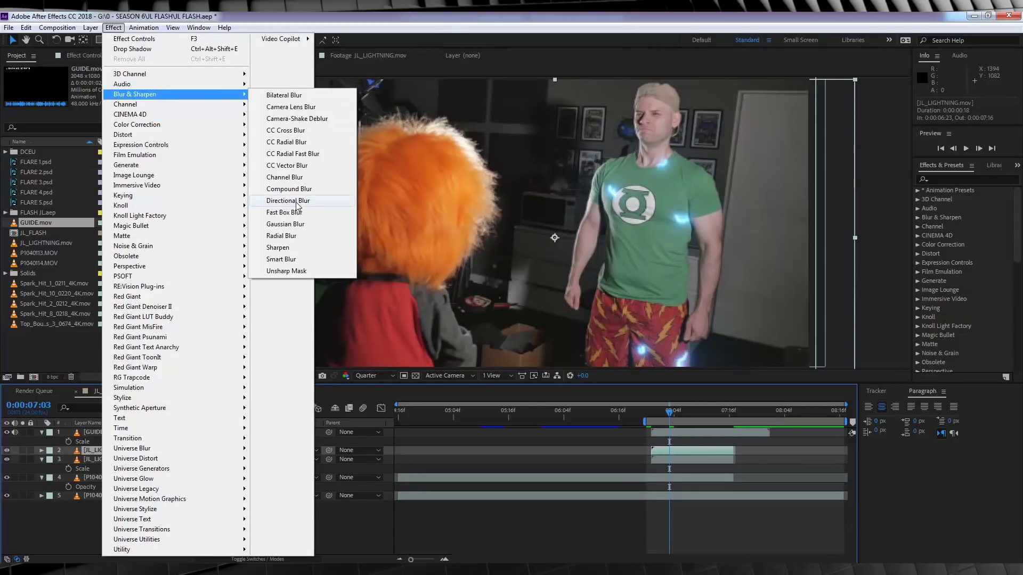
left_click(287, 212)
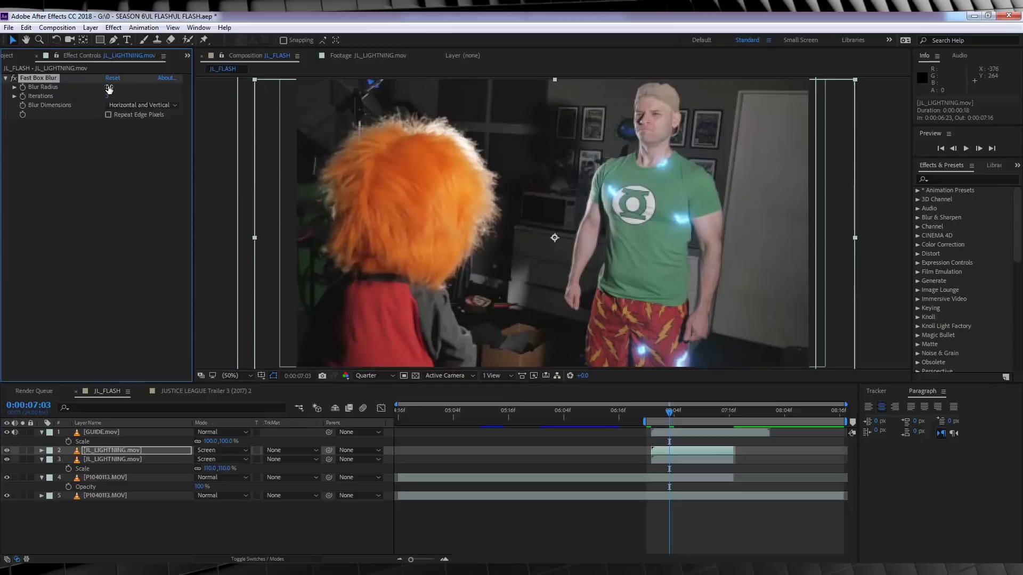
left_click_drag(110, 87, 114, 86)
- Play back and step through the lightning frames from 7:01 to 7:12
key("space")
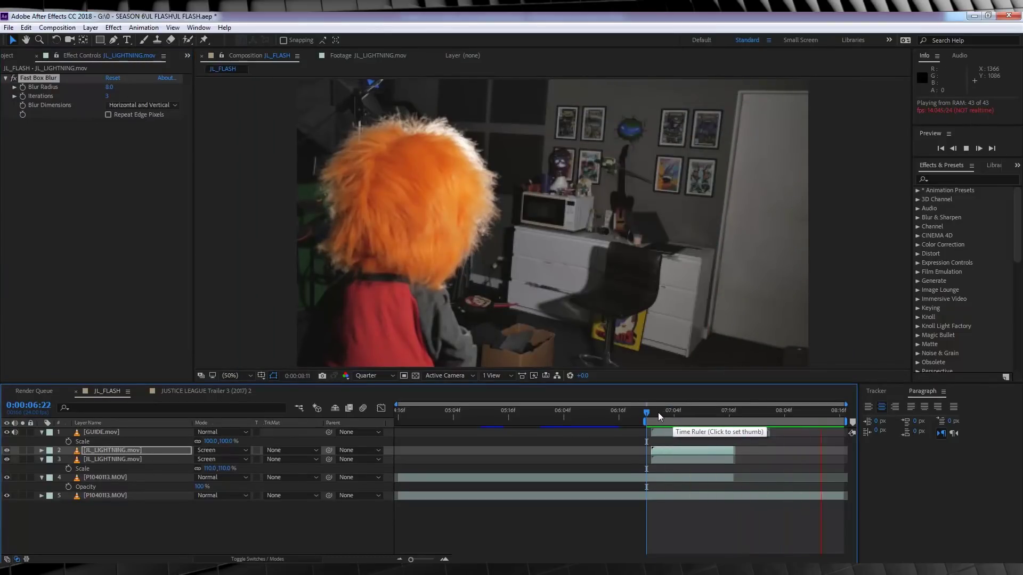
key("space")
left_click(659, 412)
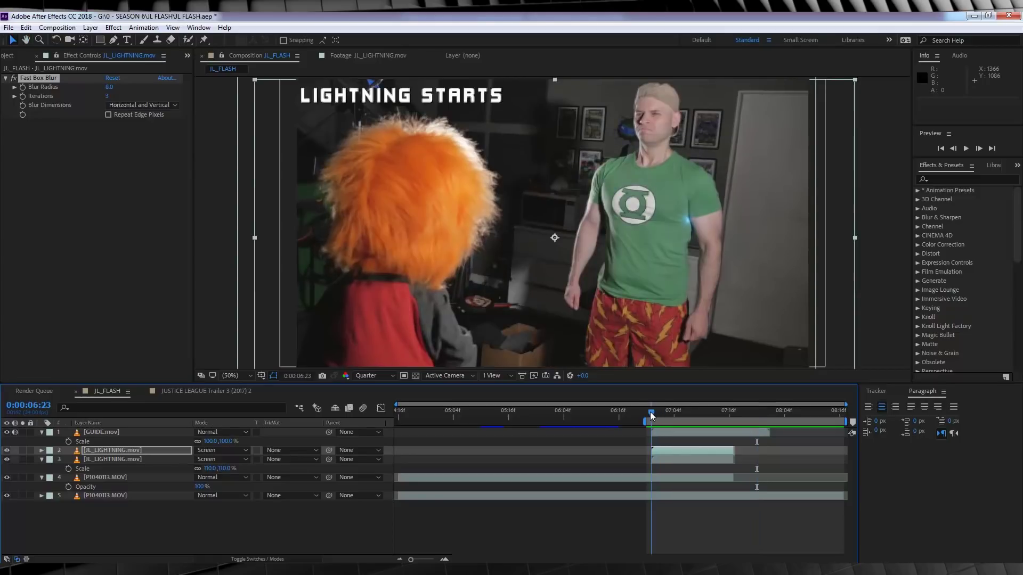
left_click_drag(662, 415, 710, 422)
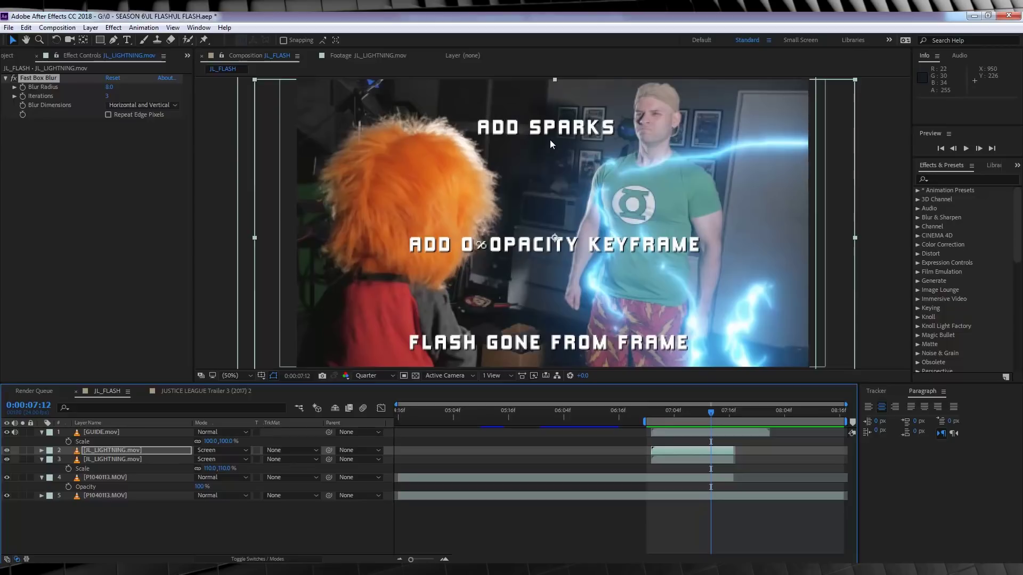
left_click(549, 139)
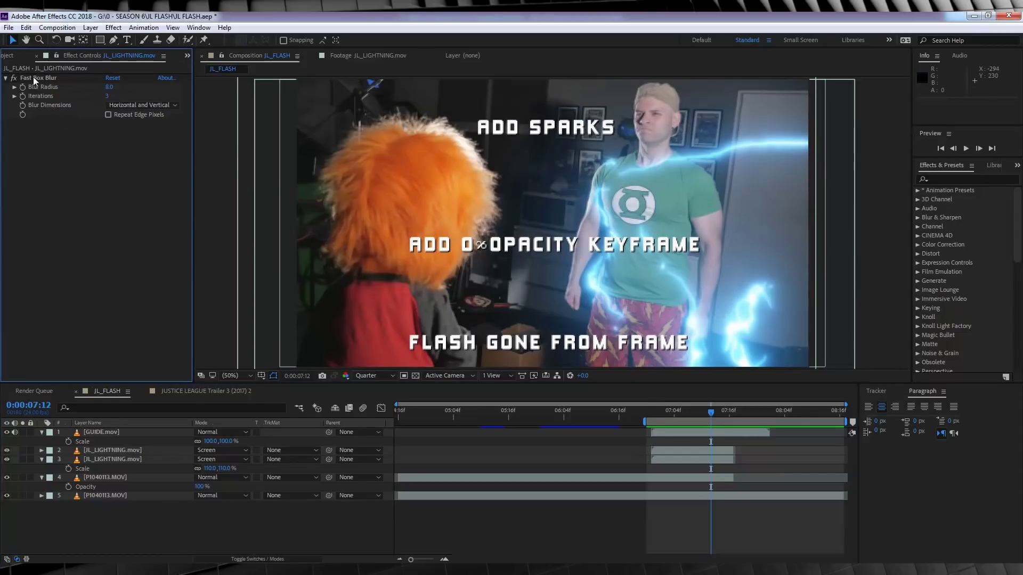
- Preview Spark_Hit_1_0211_4K.mov in the Footage viewer
key("ctrl+0")
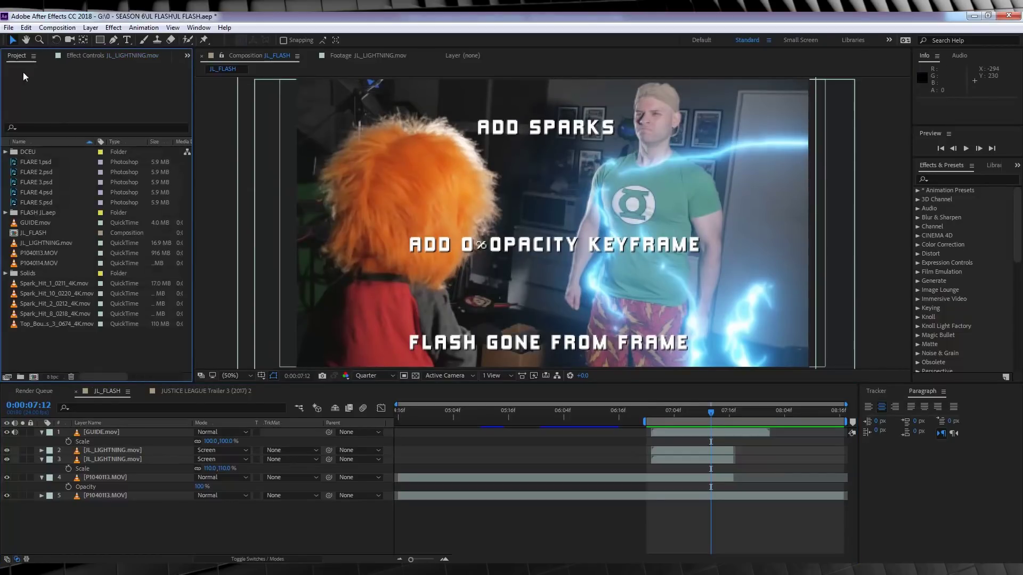
double_click(24, 282)
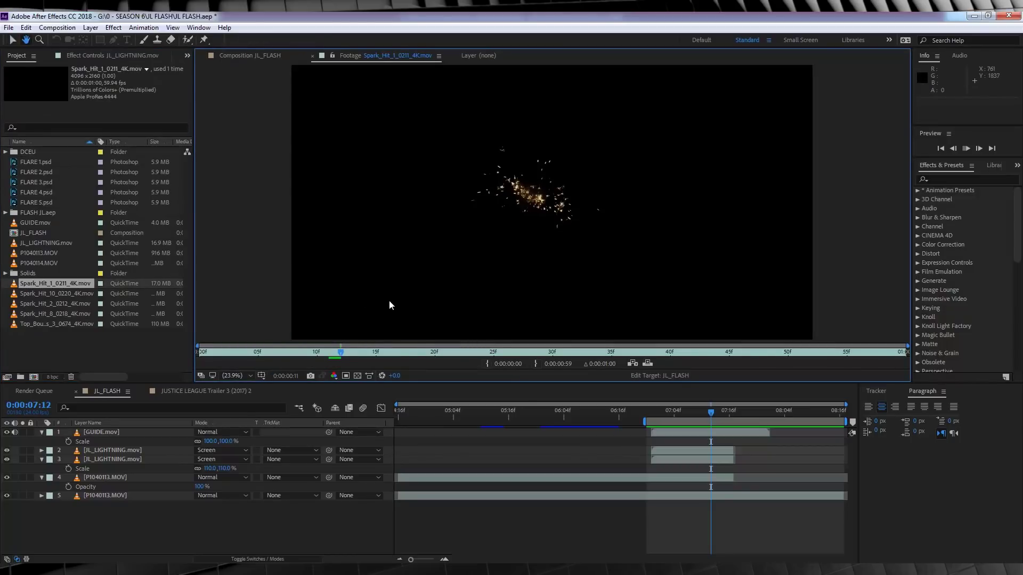
key("space")
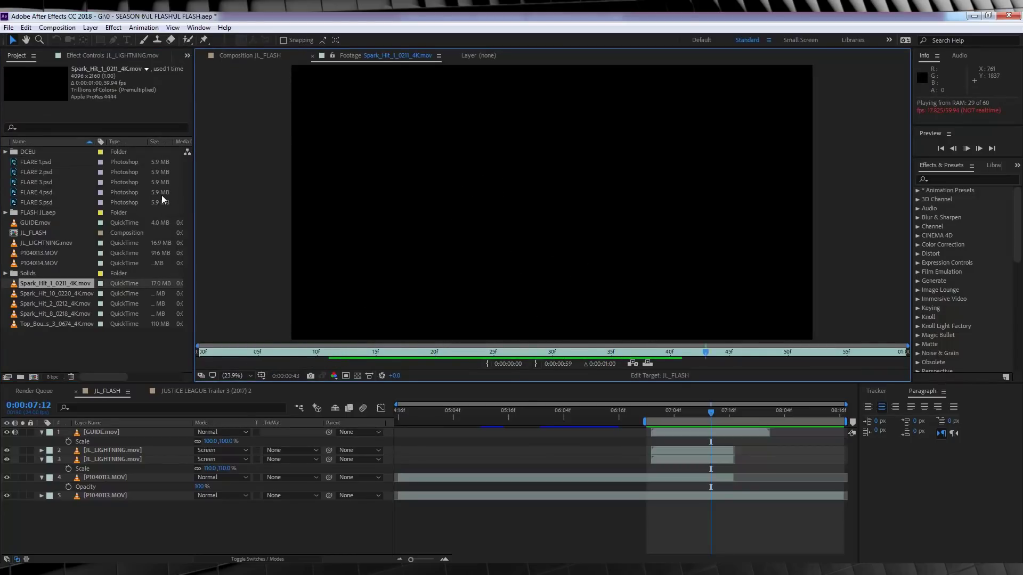
left_click(235, 55)
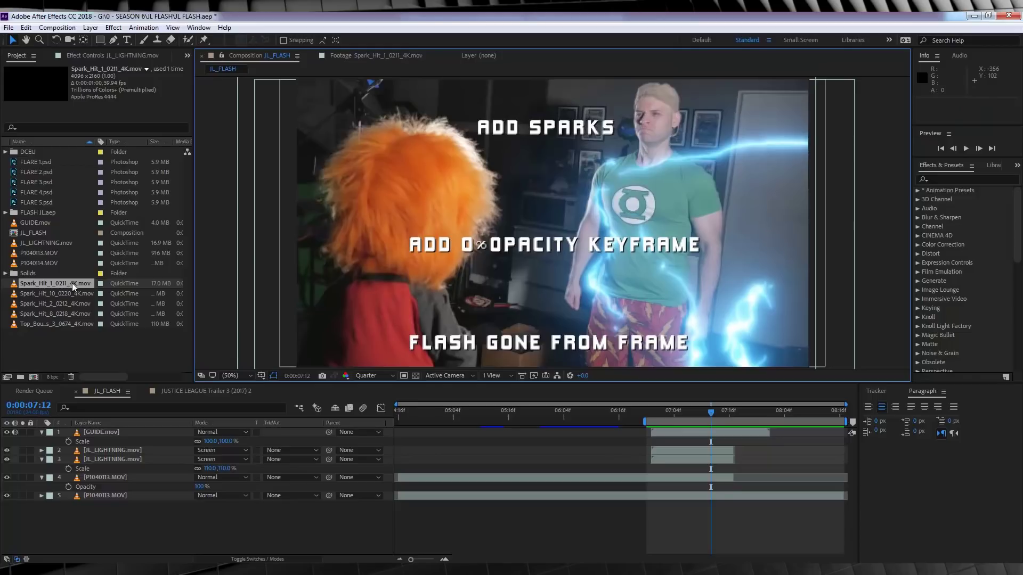
- Add Spark_Hit_1_0211_4K.mov to JL_FLASH in Screen mode at 66% scale
left_click_drag(72, 282, 711, 465)
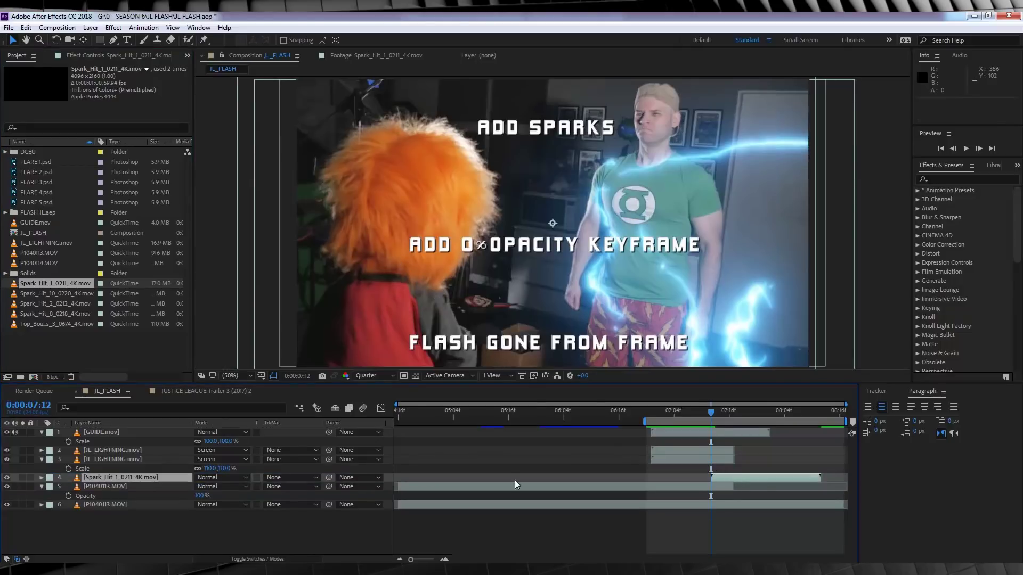
left_click(221, 477)
left_click(250, 233)
left_click_drag(711, 413, 719, 413)
key("s")
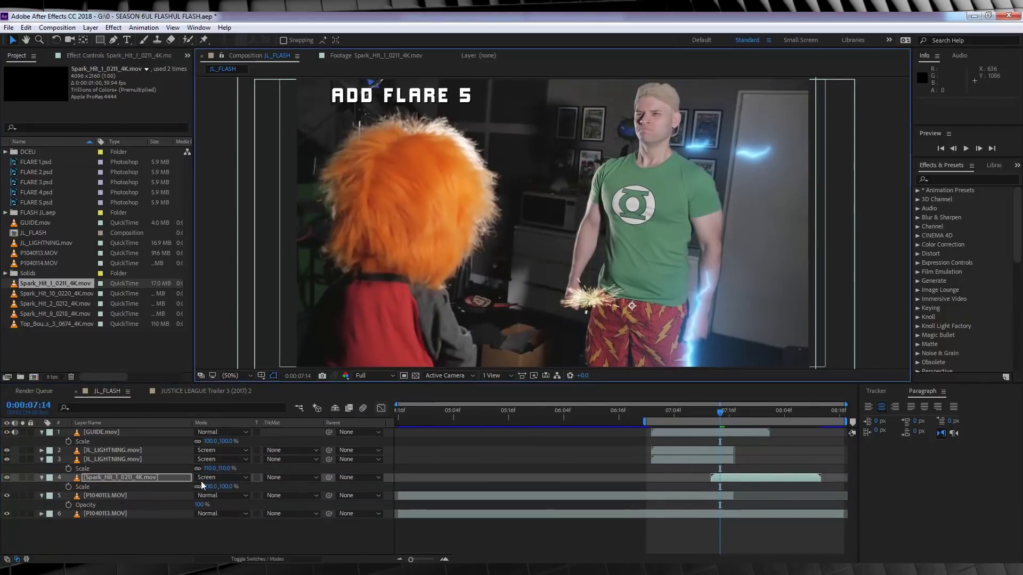
left_click_drag(200, 486, 159, 480)
- Add another spark clip in Screen mode and play back the sparks
left_click_drag(56, 294, 711, 477)
left_click(221, 477)
left_click(251, 233)
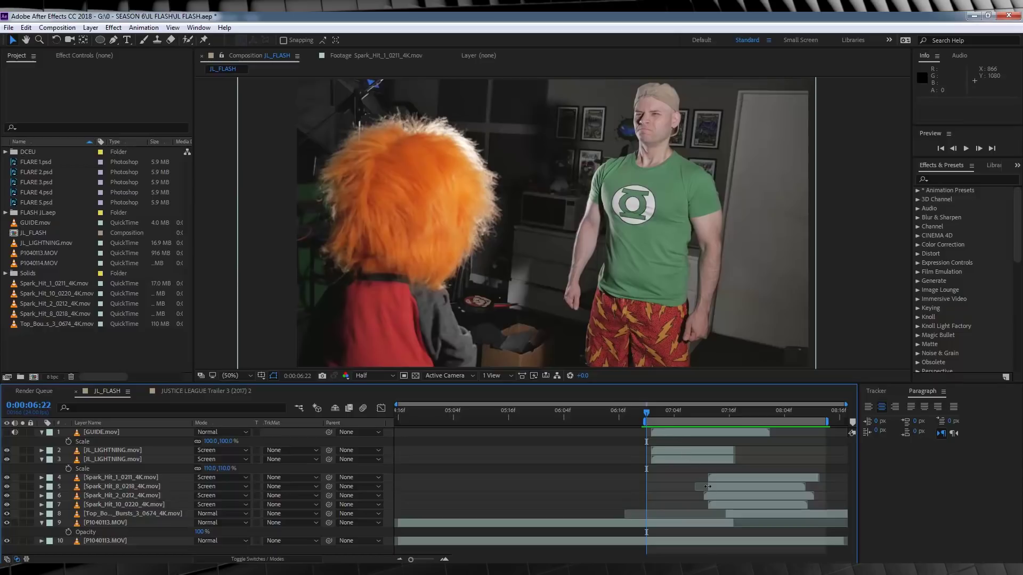
key("space")
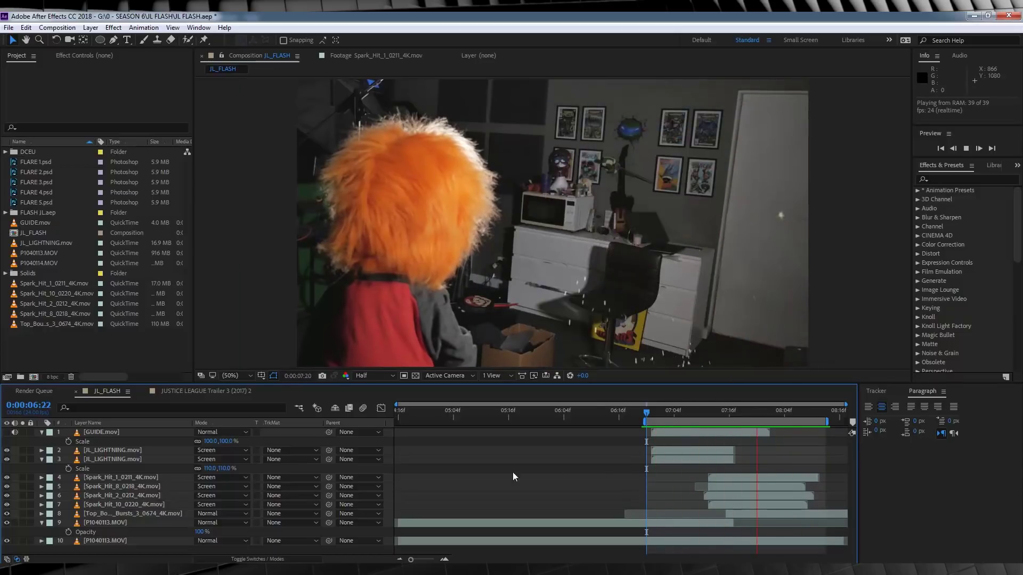
key("space")
- Pre-compose the five spark layers into a comp named SPARKS
left_click(96, 478)
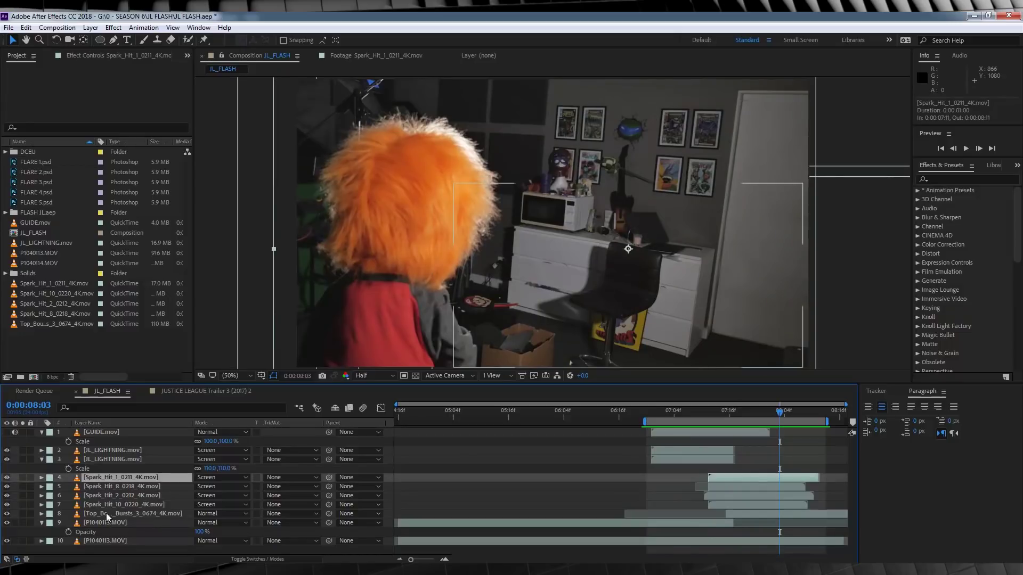
left_click(106, 512, "shift")
right_click(107, 506)
left_click(140, 408)
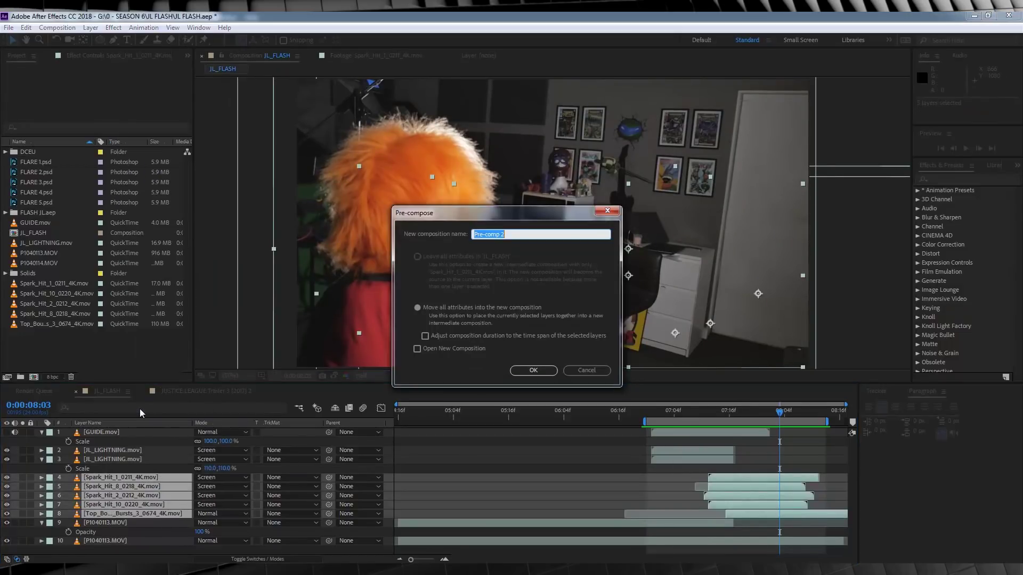
type("SPARKS")
left_click(539, 371)
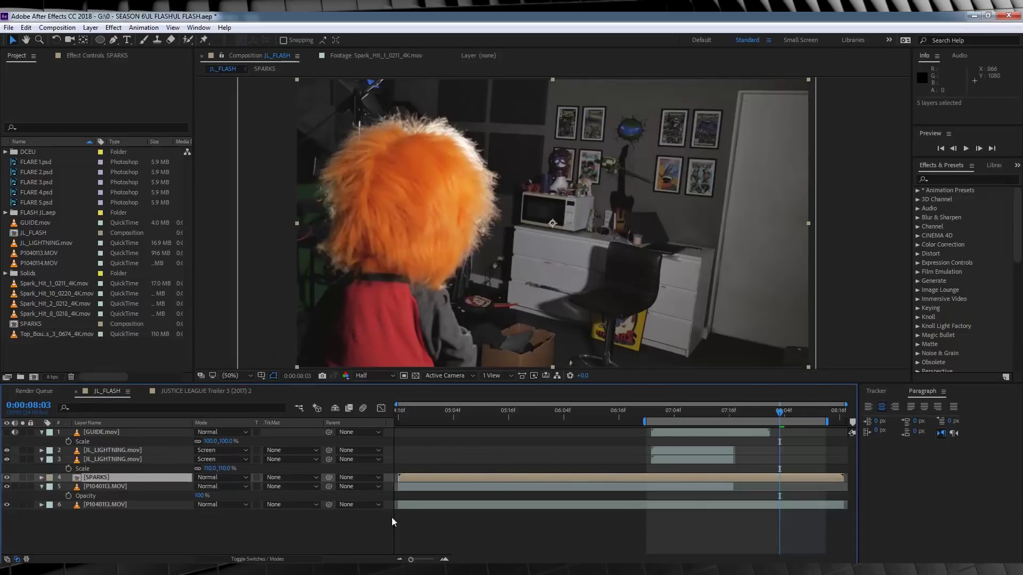
- Duplicate the SPARKS layer, give one copy Fast Box Blur radius 7, and screen-blend both
left_click(669, 409)
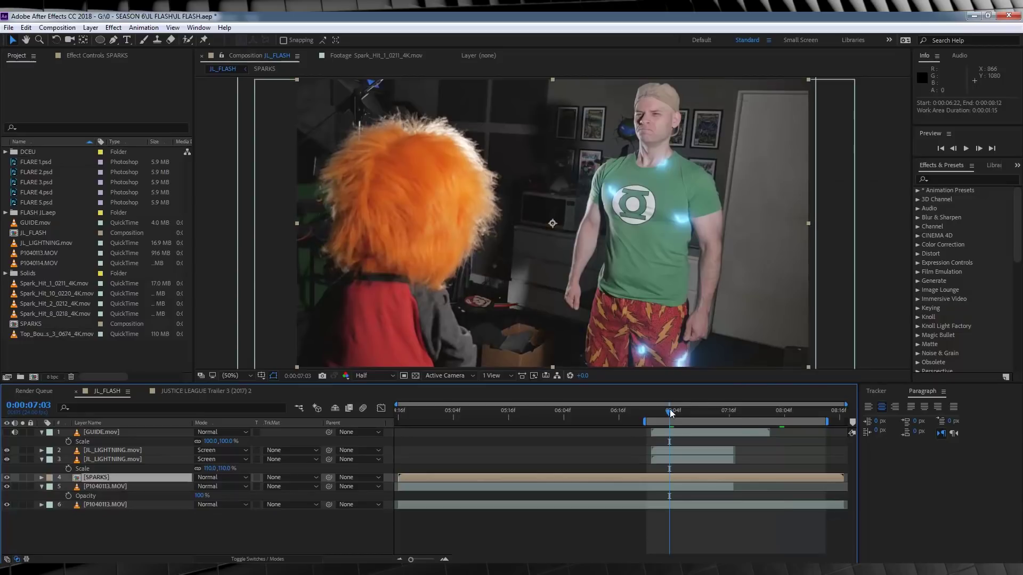
left_click_drag(670, 409, 702, 411)
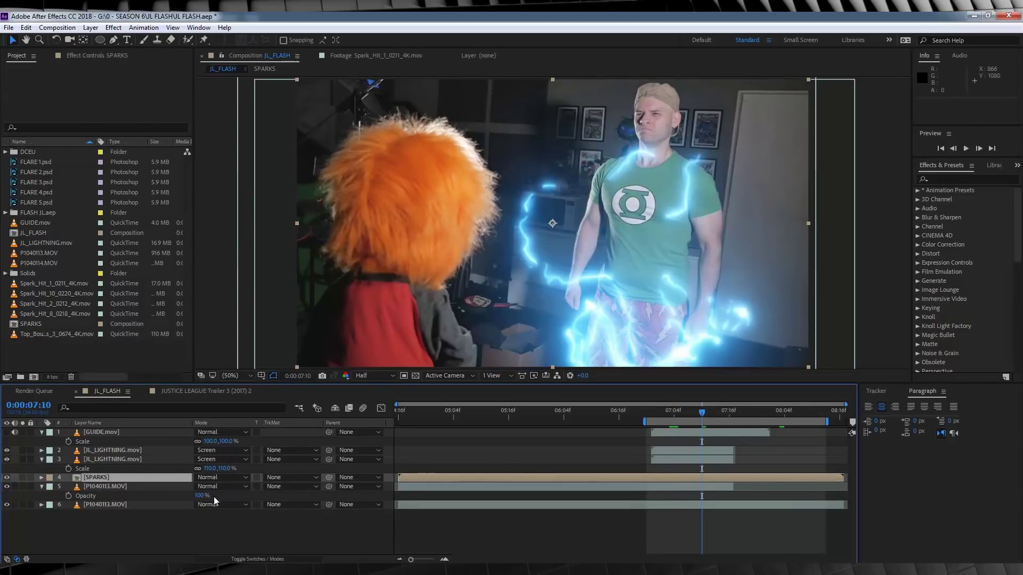
key("ctrl+d")
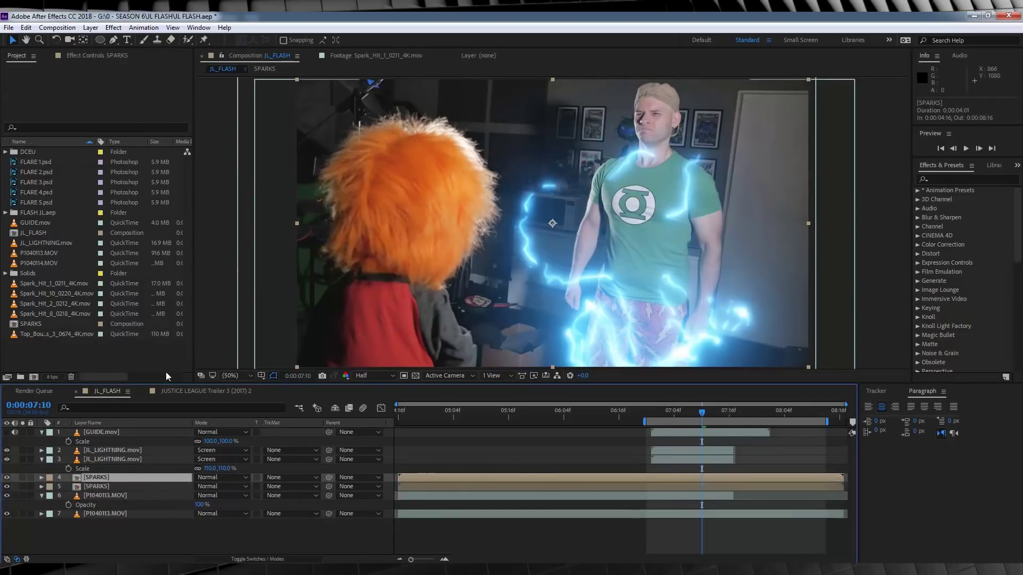
left_click(113, 27)
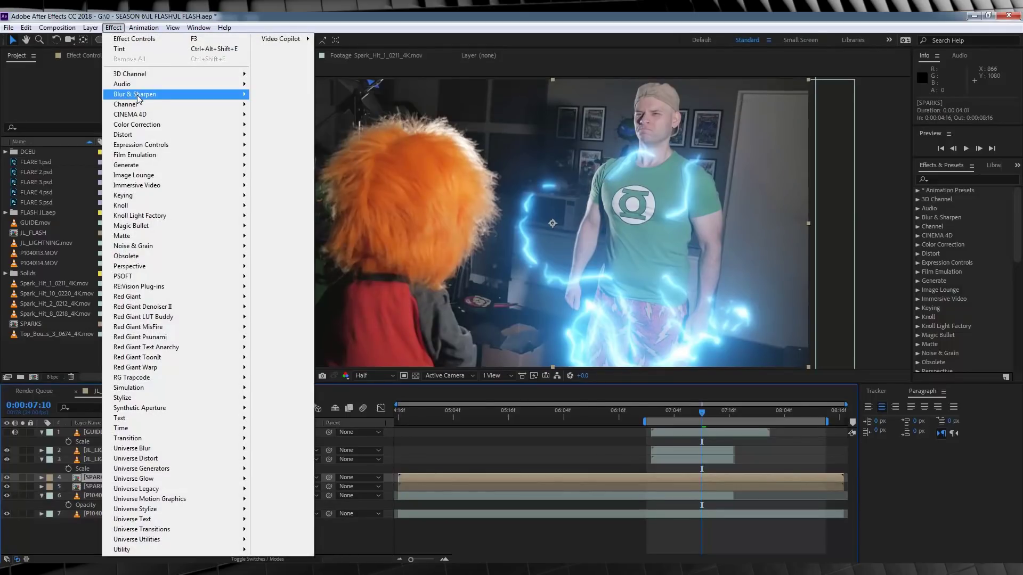
mouse_move(187, 94)
left_click(299, 212)
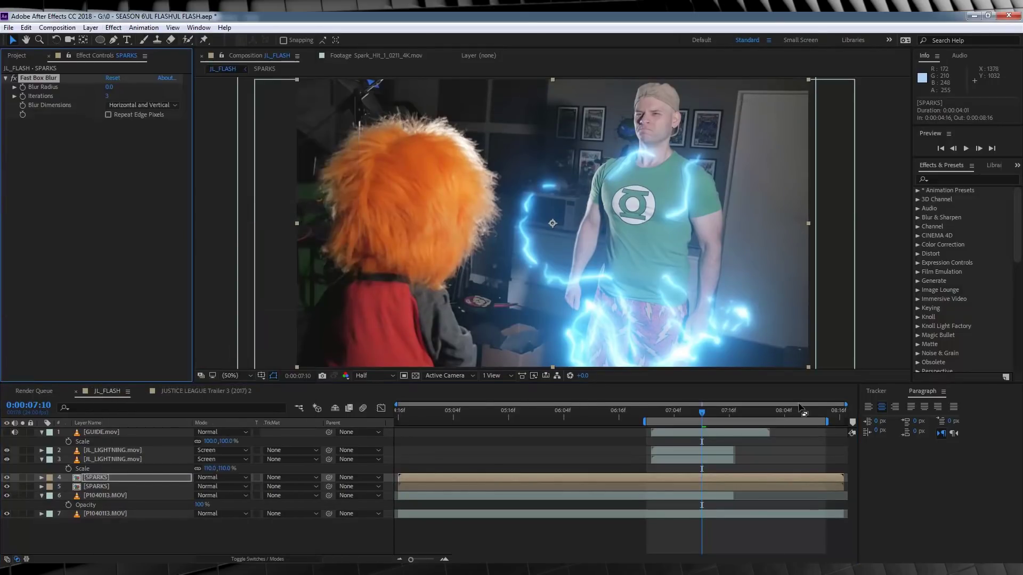
left_click(725, 414)
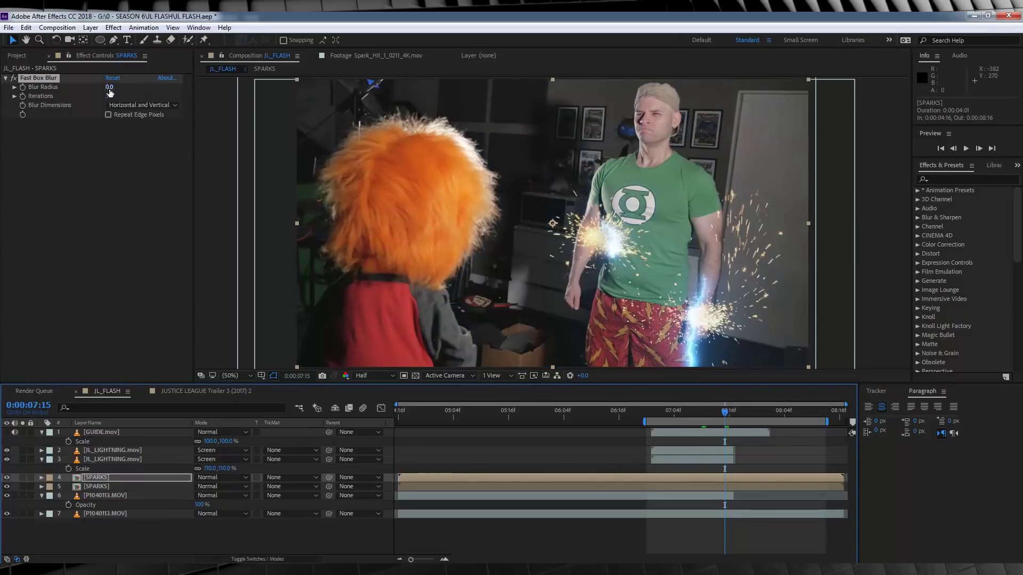
left_click_drag(108, 89, 113, 87)
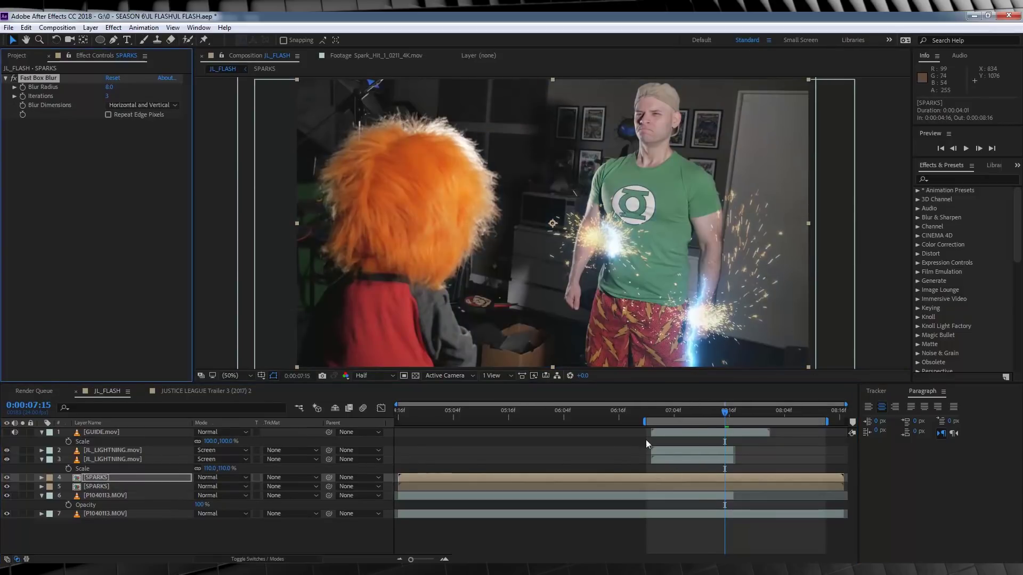
key("space")
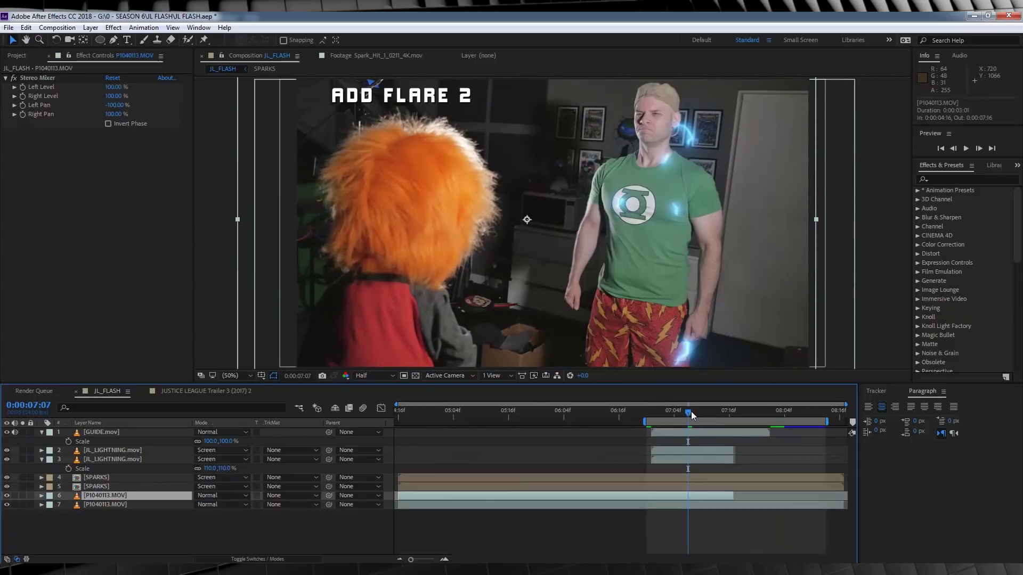
- Keyframe P1040113.MOV's Opacity from 100% down to 0% at 7:12, then check the vanish
left_click_drag(691, 411, 704, 412)
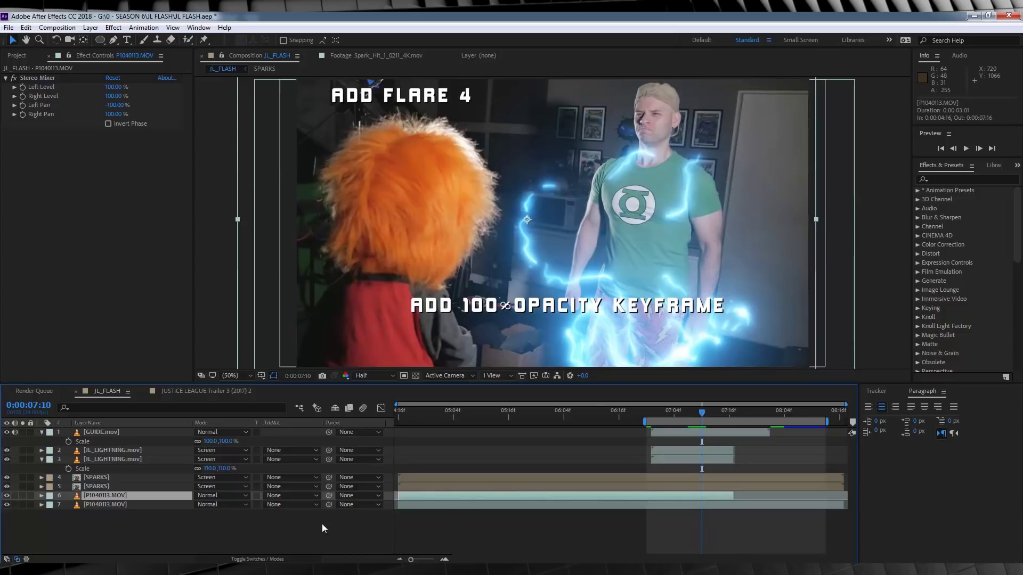
key("t")
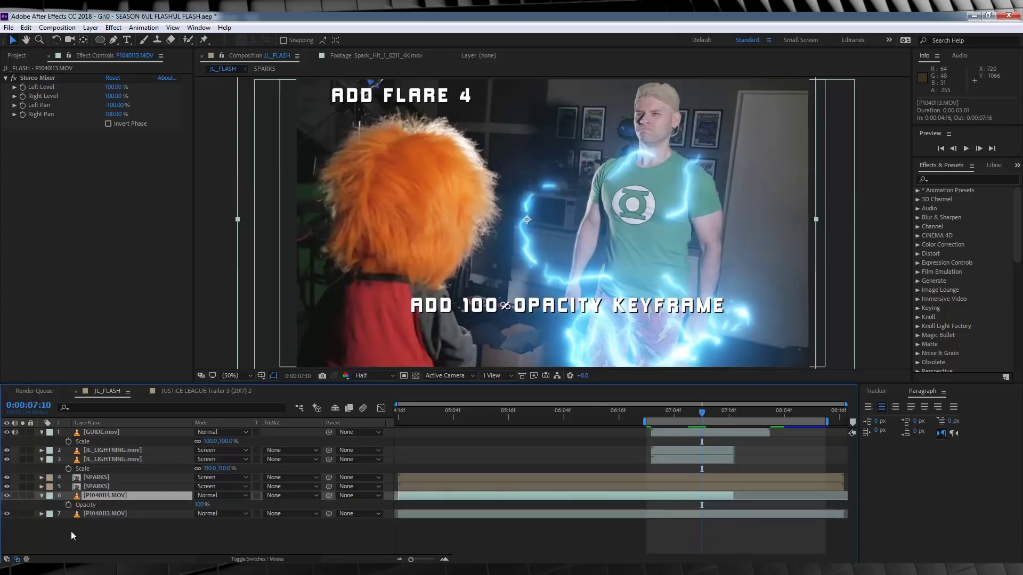
left_click(68, 505)
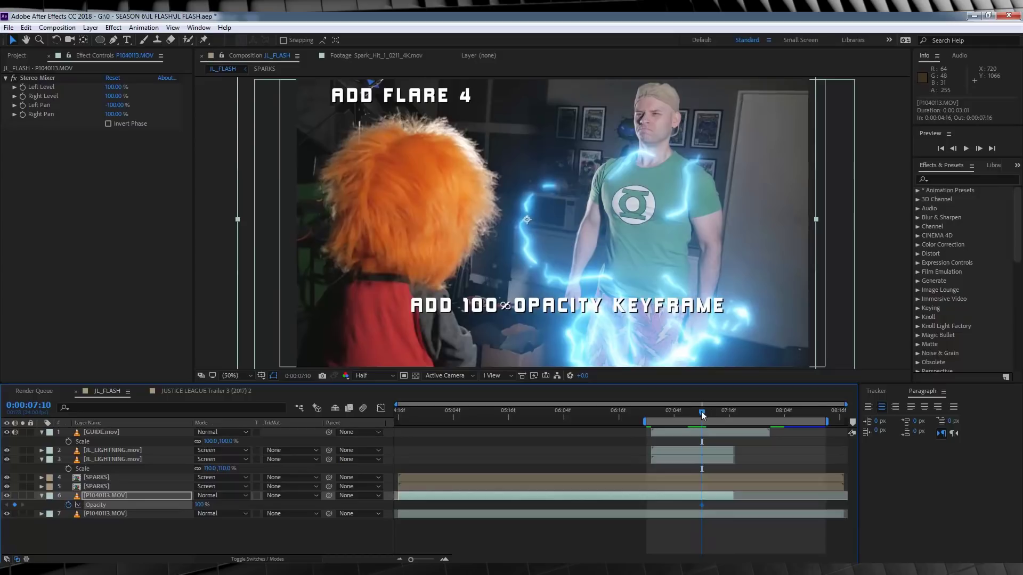
left_click_drag(702, 415, 711, 416)
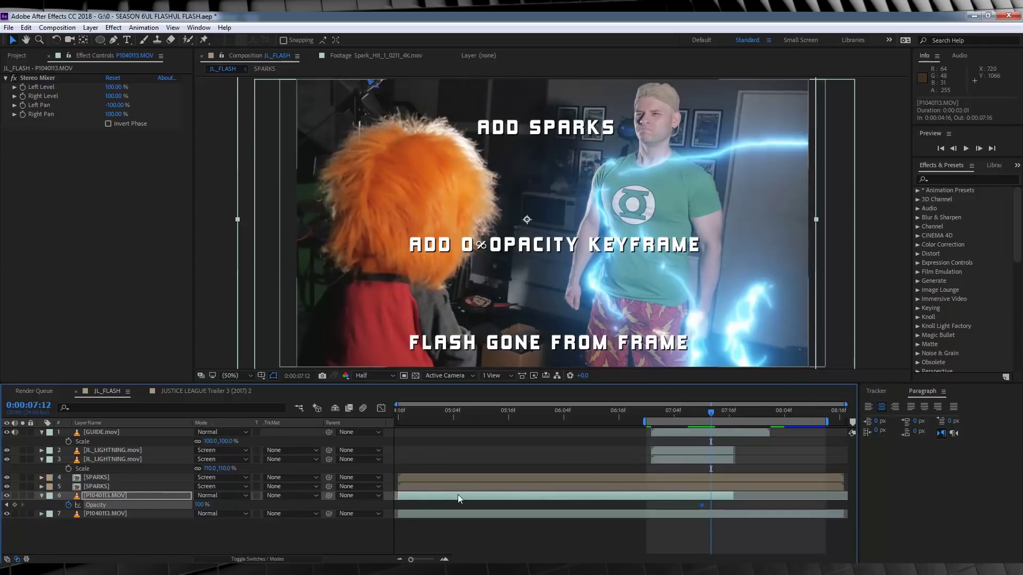
left_click_drag(176, 507, 163, 507)
key("space")
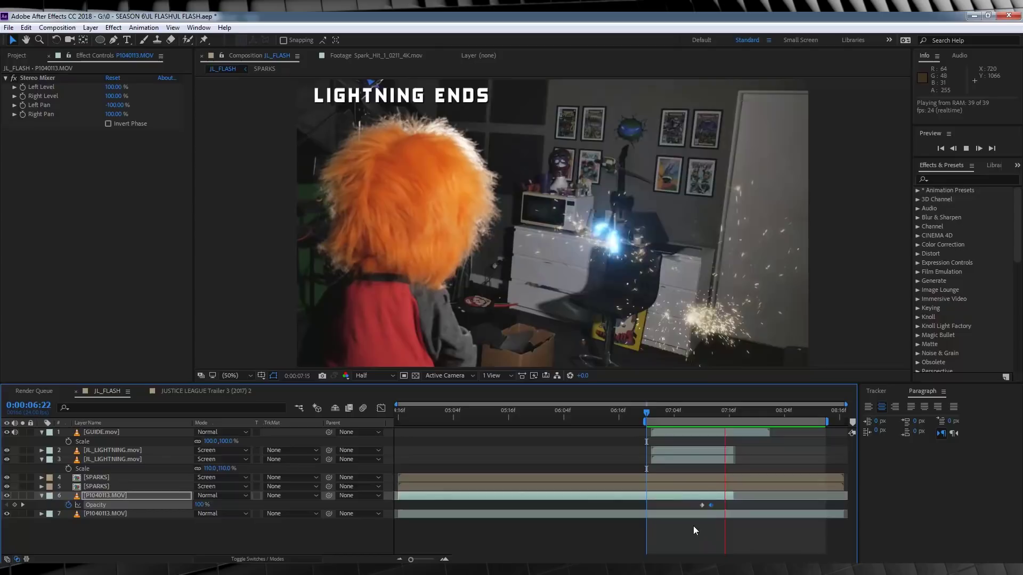
left_click(706, 412)
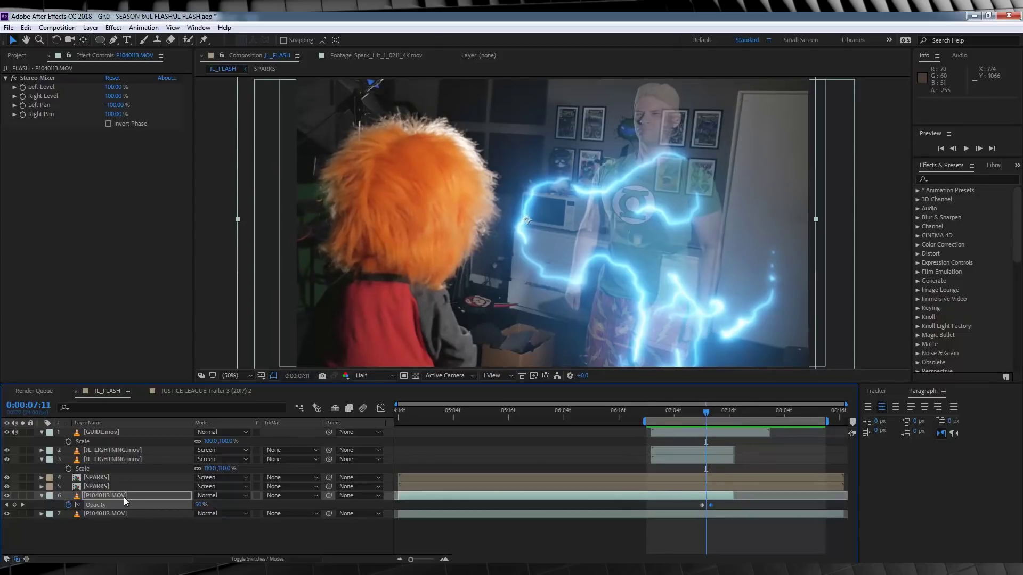
- Add a new adjustment layer above the footage
left_click(91, 27)
mouse_move(101, 37)
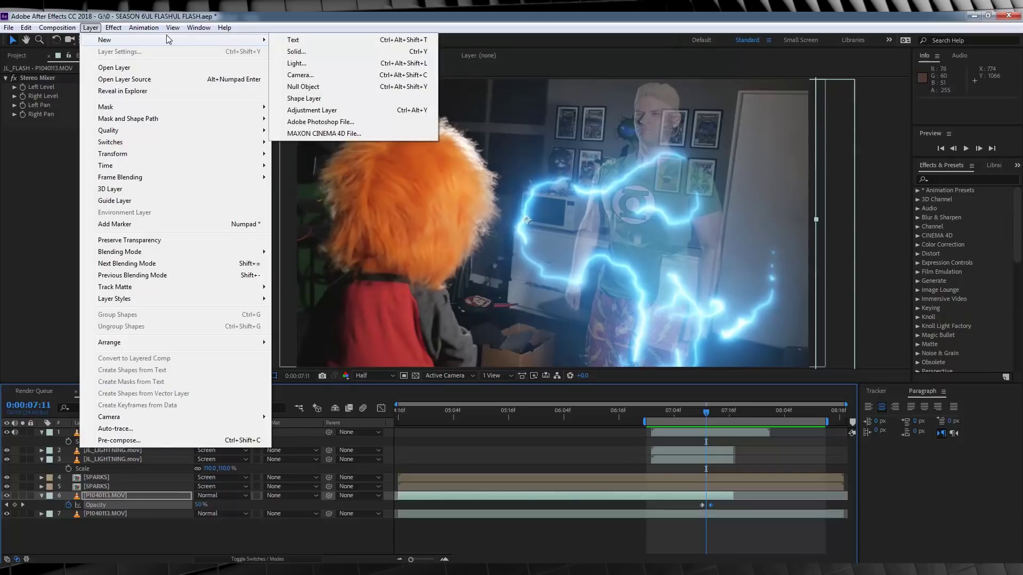
left_click(333, 110)
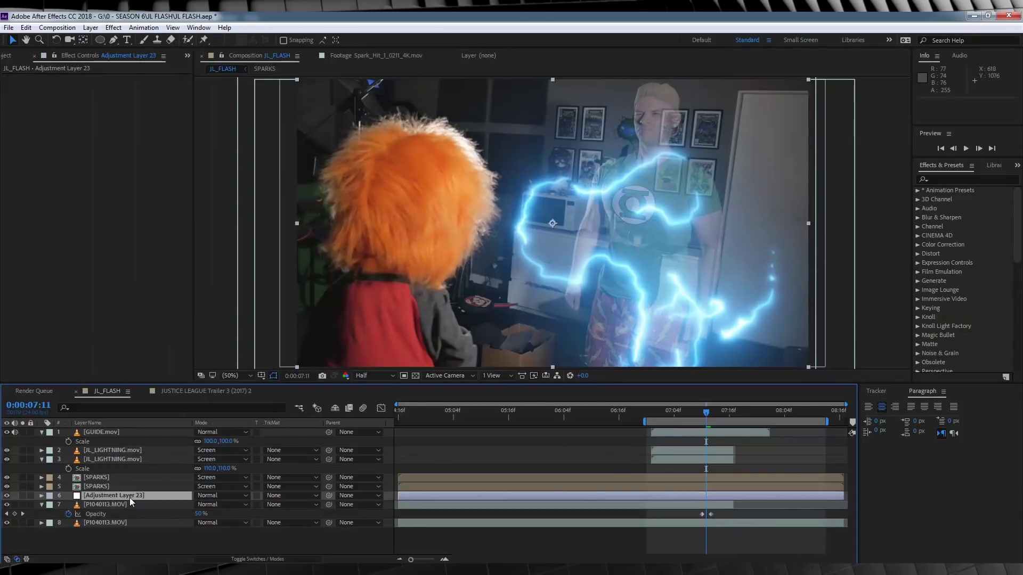
key("comma")
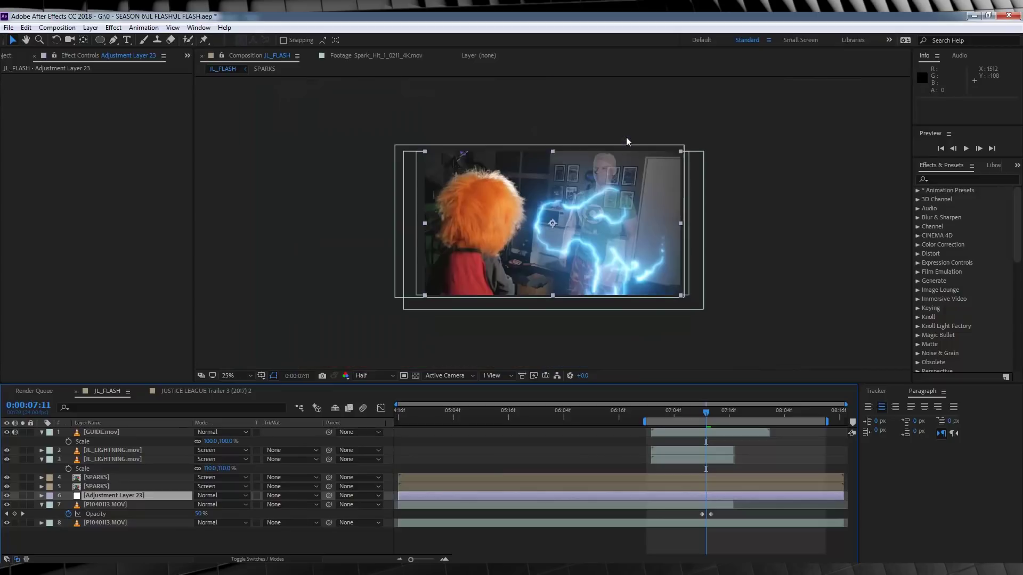
- Draw a closed Pen mask around the actor on the adjustment layer
key("g")
left_click(602, 142)
left_click(588, 158)
left_click(589, 174)
left_click(578, 190)
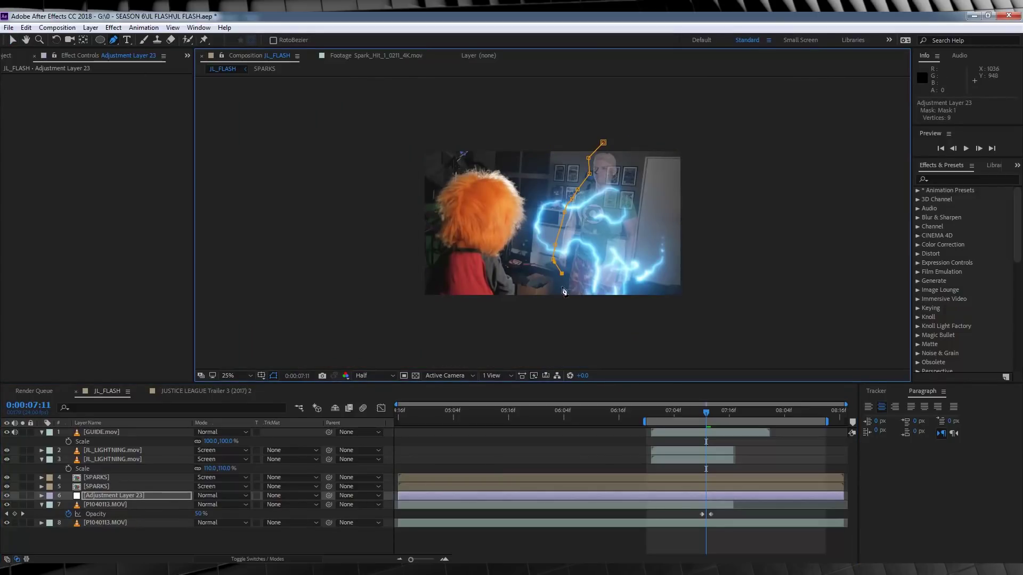
left_click(561, 286)
left_click(559, 299)
left_click(616, 307)
left_click(633, 294)
left_click(619, 160)
left_click(614, 145)
left_click(603, 142)
- Give the mask a 100-pixel feather and end the layer at 0:00:07:11
key("f")
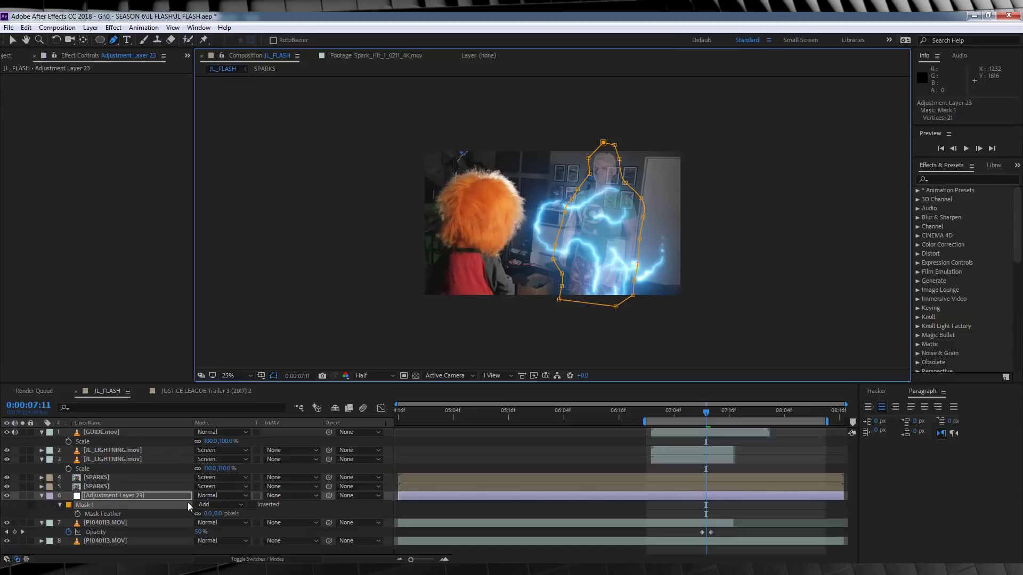
left_click(219, 513)
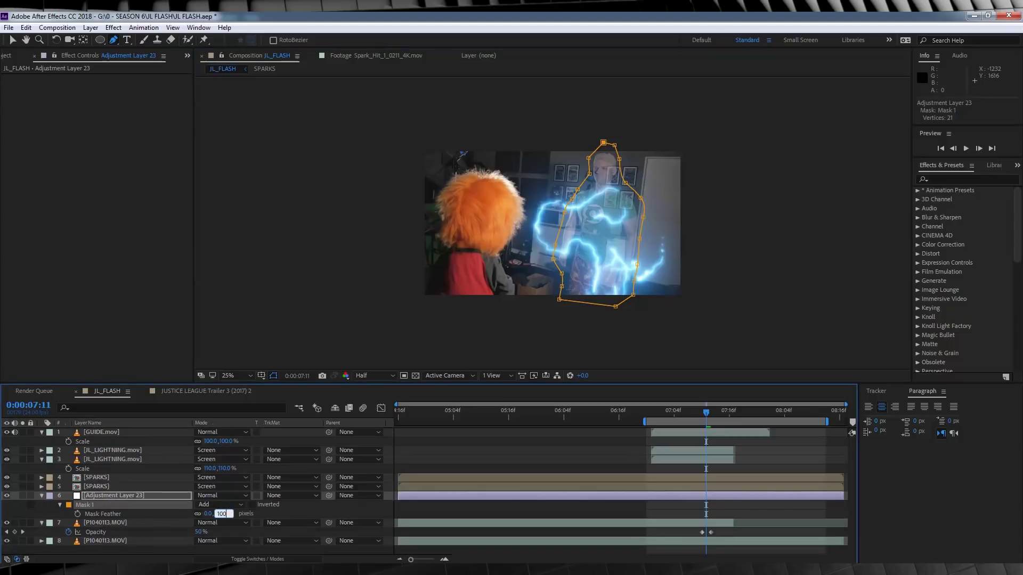
type("100")
key("Return")
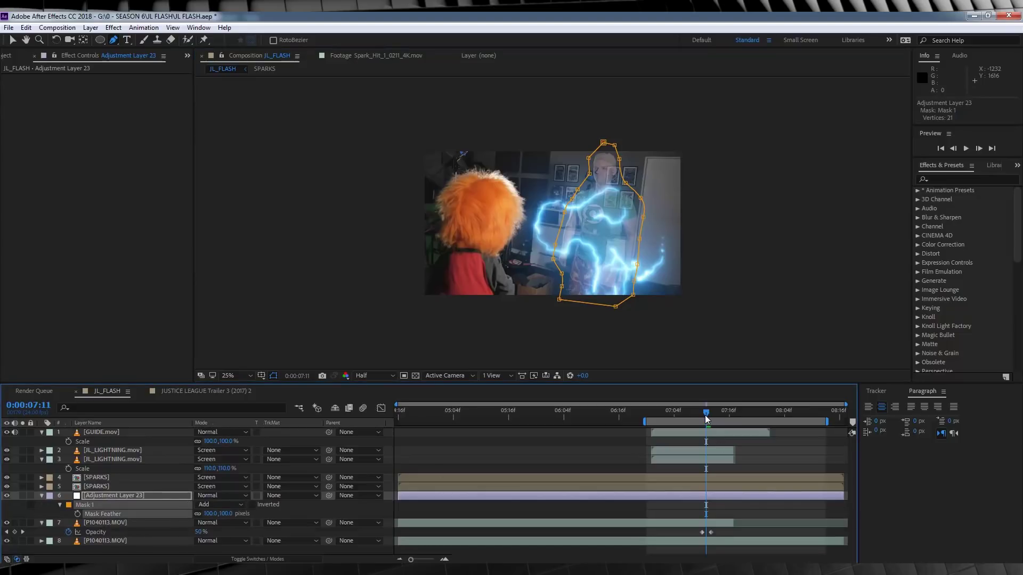
left_click_drag(707, 419, 712, 419)
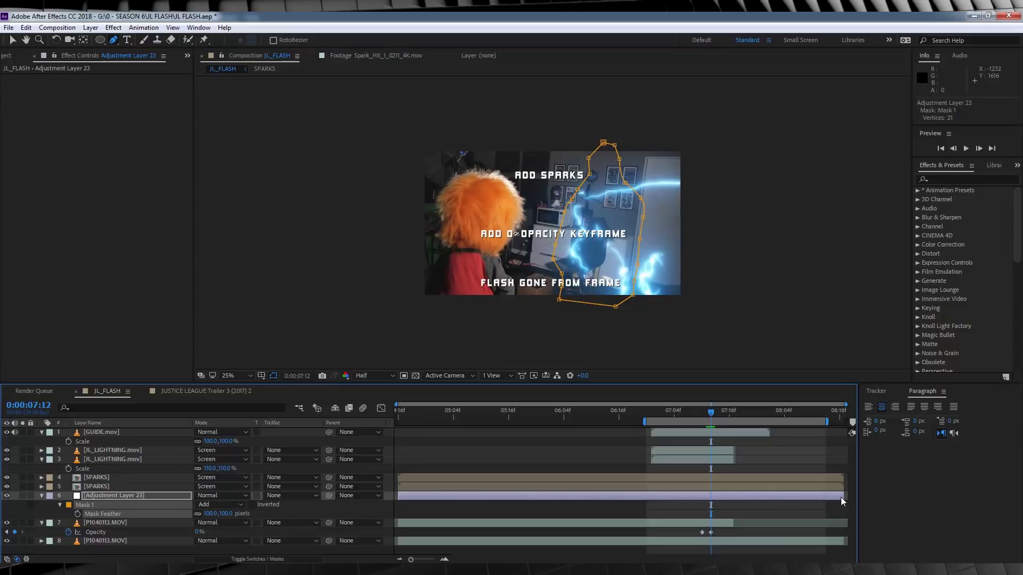
left_click_drag(842, 497, 711, 499)
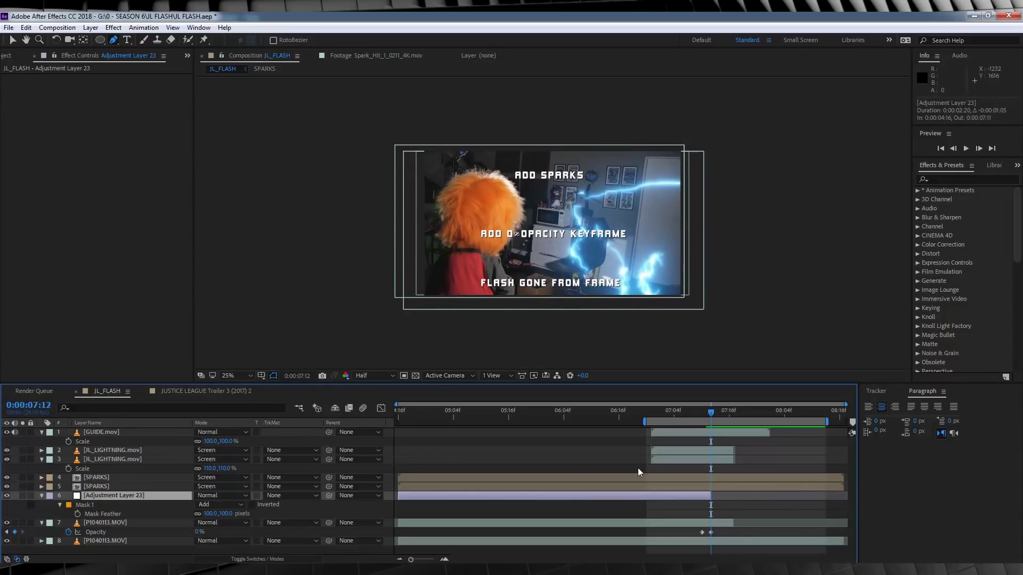
- Apply a 90° Directional Blur at 7:10 and raise its Blur Length at 7:11
left_click_drag(707, 406, 702, 409)
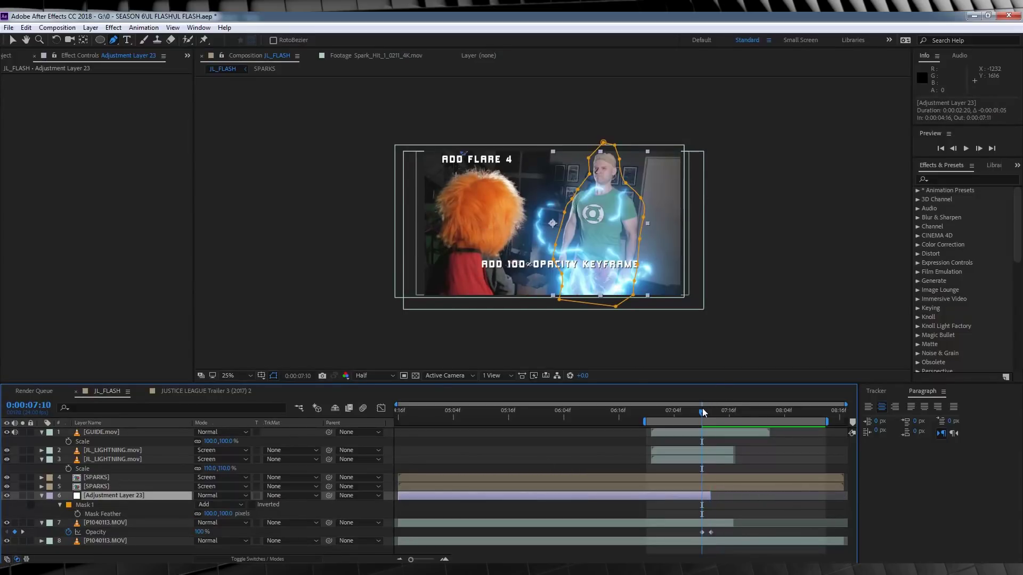
left_click(113, 28)
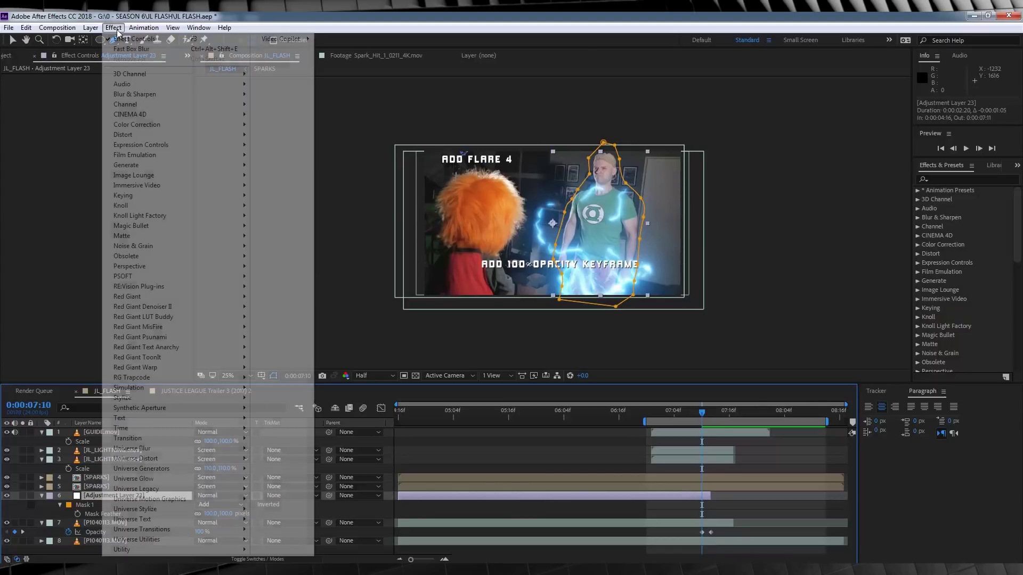
mouse_move(146, 95)
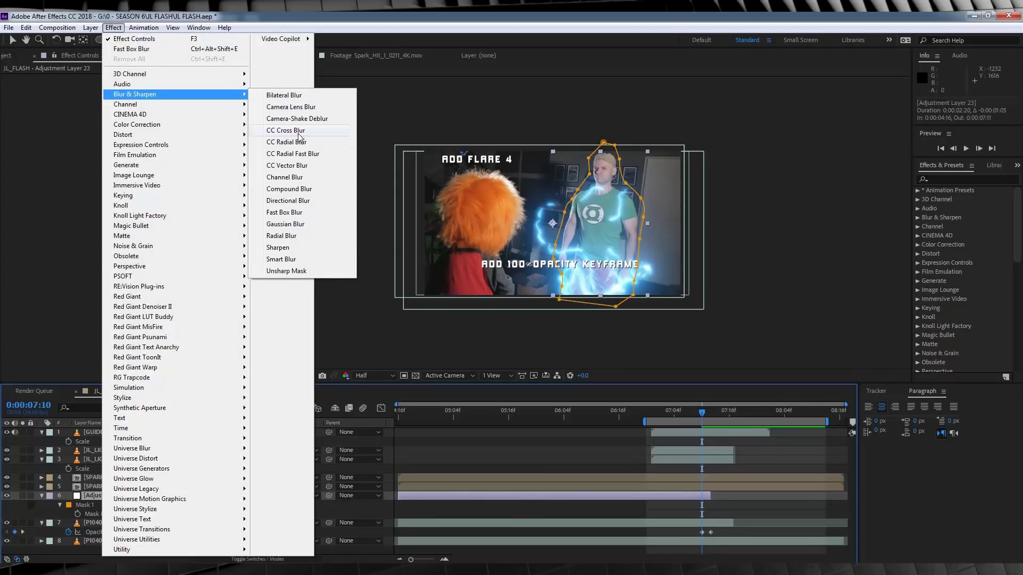
left_click(282, 189)
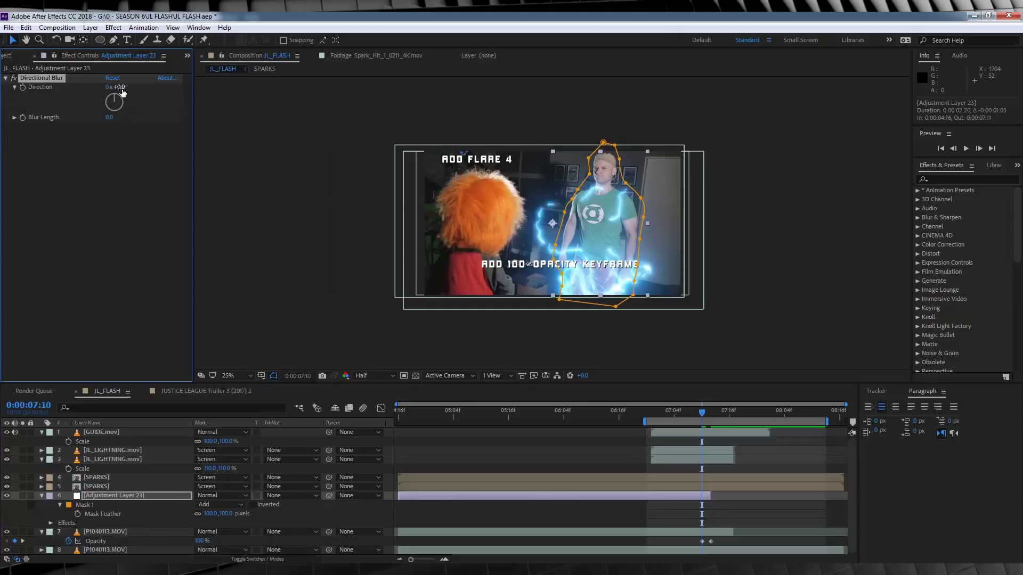
type("90")
key("Return")
left_click_drag(704, 412, 705, 413)
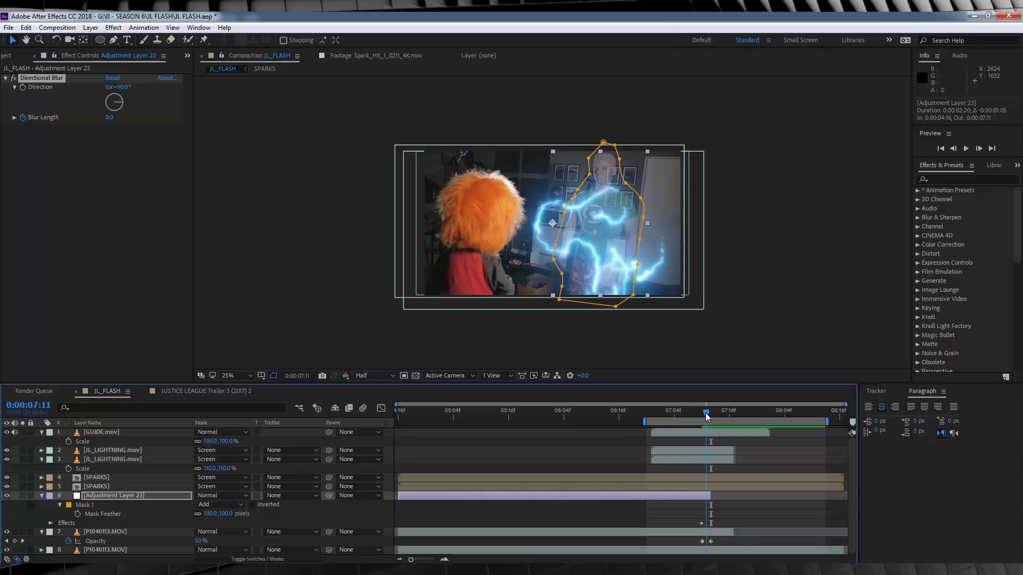
left_click_drag(111, 118, 133, 119)
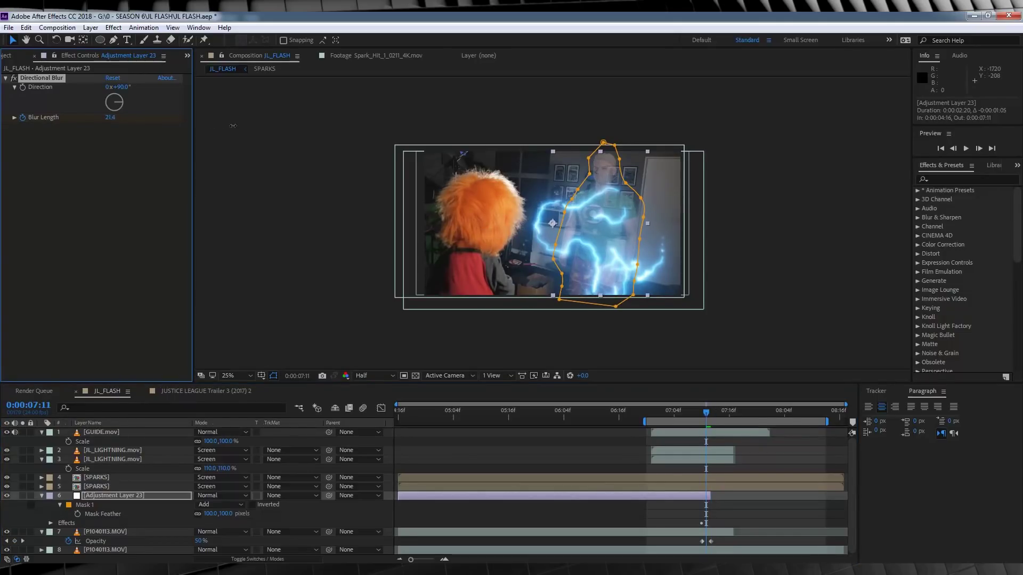
- Preview the animated blur from 0:00:06:22 with only animated properties shown
key("period")
left_click(647, 413)
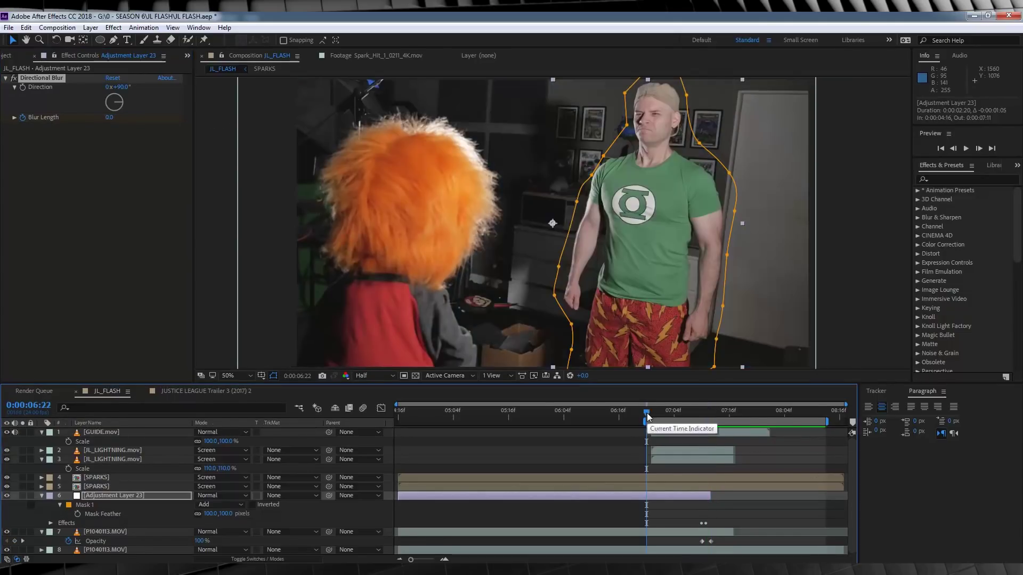
left_click(805, 519)
key("u")
key("space")
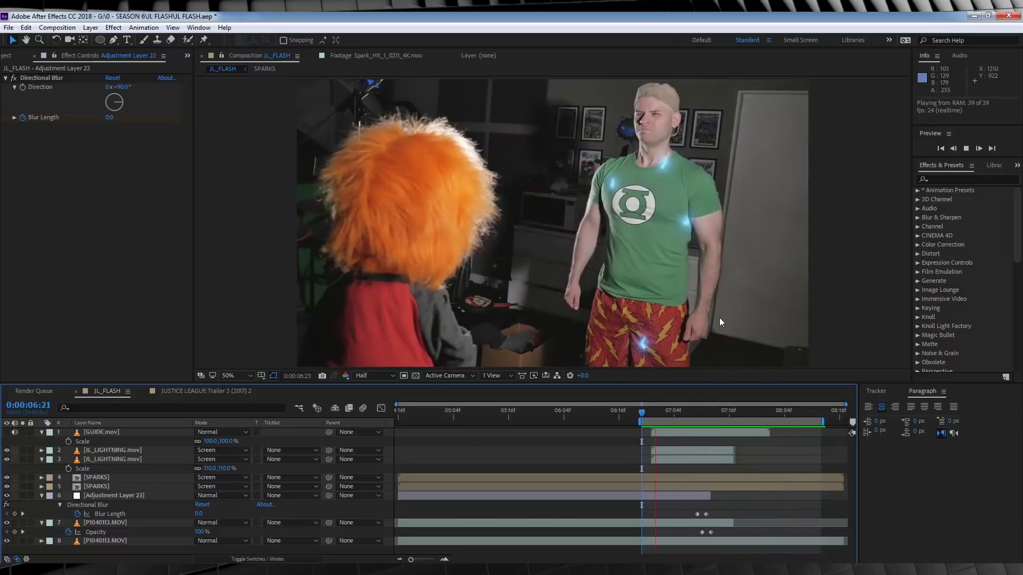
left_click(647, 415)
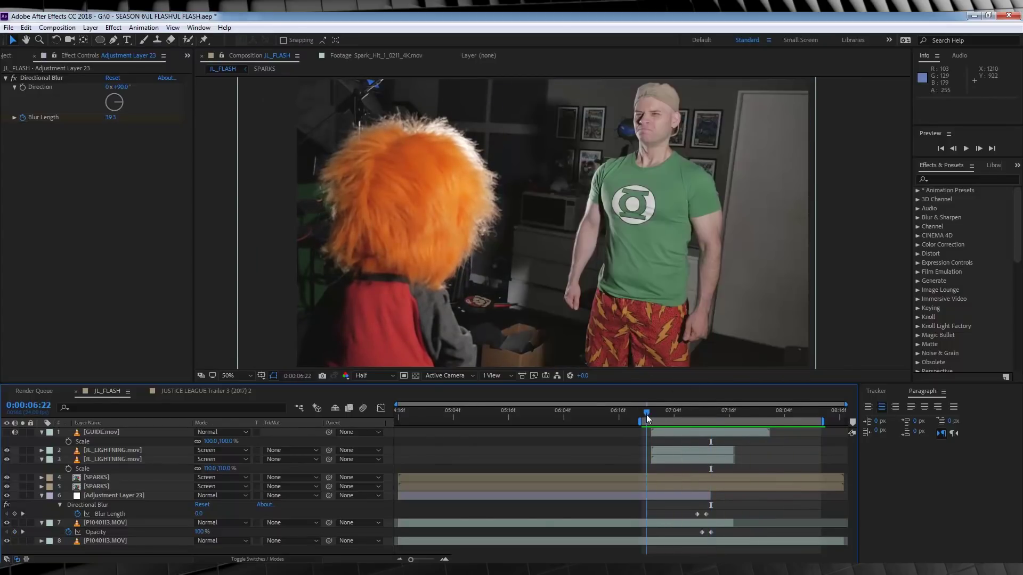
left_click_drag(647, 418, 651, 418)
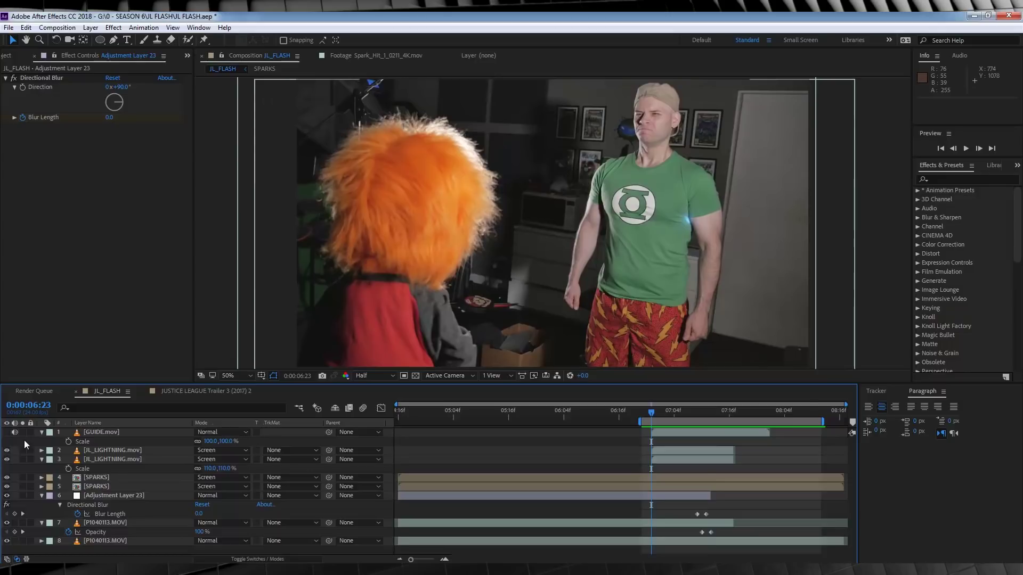
- Add a new adjustment layer and drag it beneath GUIDE.mov in the layer stack
left_click(90, 28)
mouse_move(110, 42)
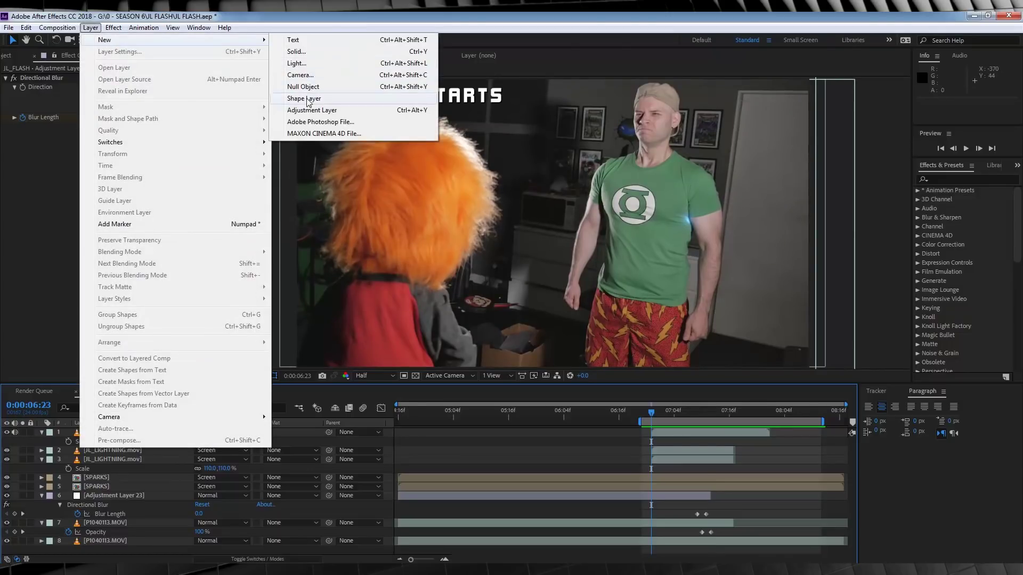
left_click(312, 111)
left_click_drag(117, 433, 125, 521)
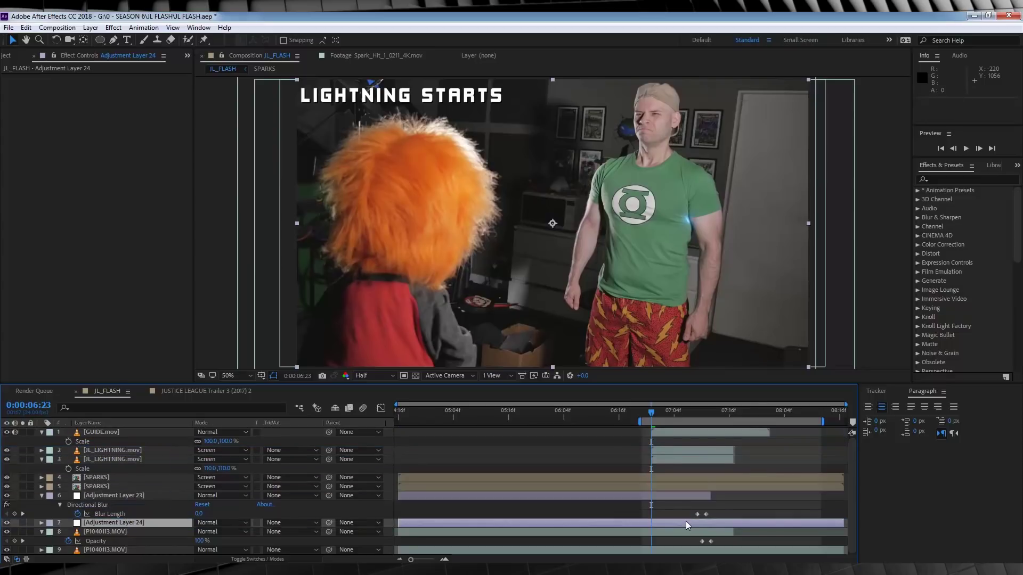
- At 25% zoom, draw a closed Pen mask looping widely around the actor
left_click(114, 40)
key("comma")
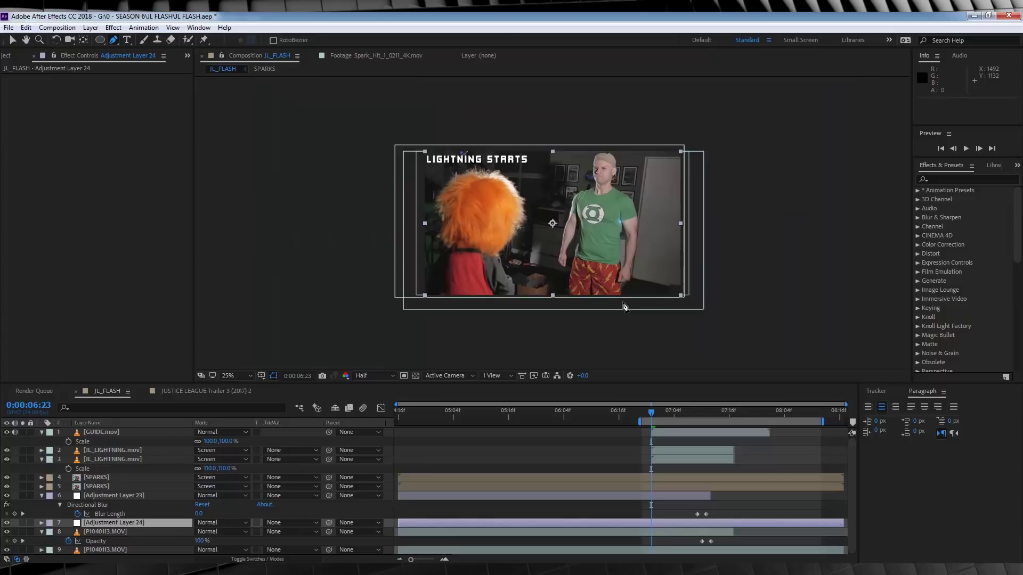
left_click(621, 301)
left_click(624, 290)
left_click(635, 277)
left_click(639, 265)
left_click(642, 252)
left_click(642, 240)
left_click(641, 224)
left_click(639, 212)
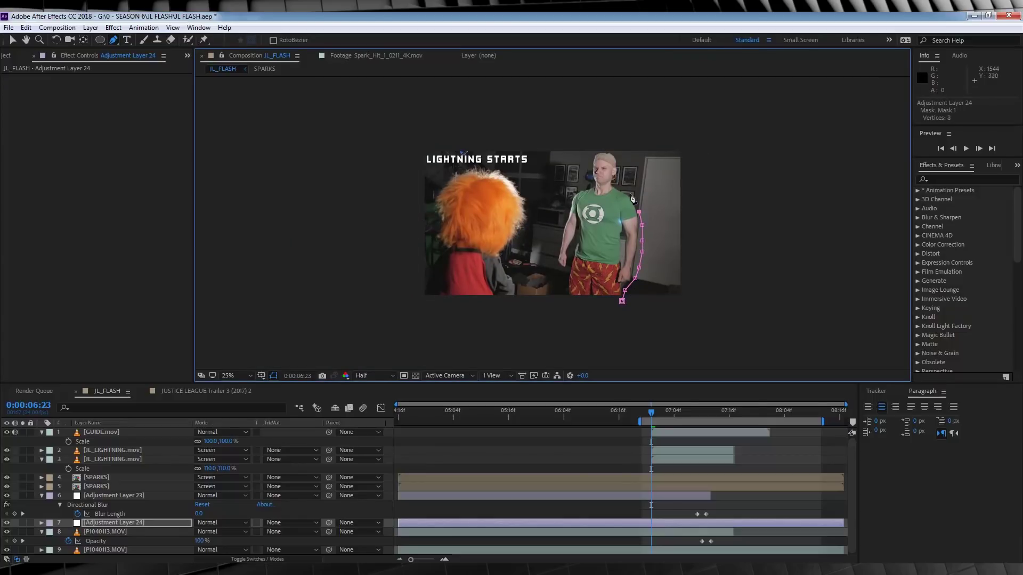
left_click(629, 192)
left_click(619, 184)
left_click(611, 146)
left_click(597, 148)
left_click(590, 156)
left_click(561, 221)
left_click(554, 252)
left_click(563, 283)
left_click(562, 299)
left_click(547, 306)
left_click(535, 291)
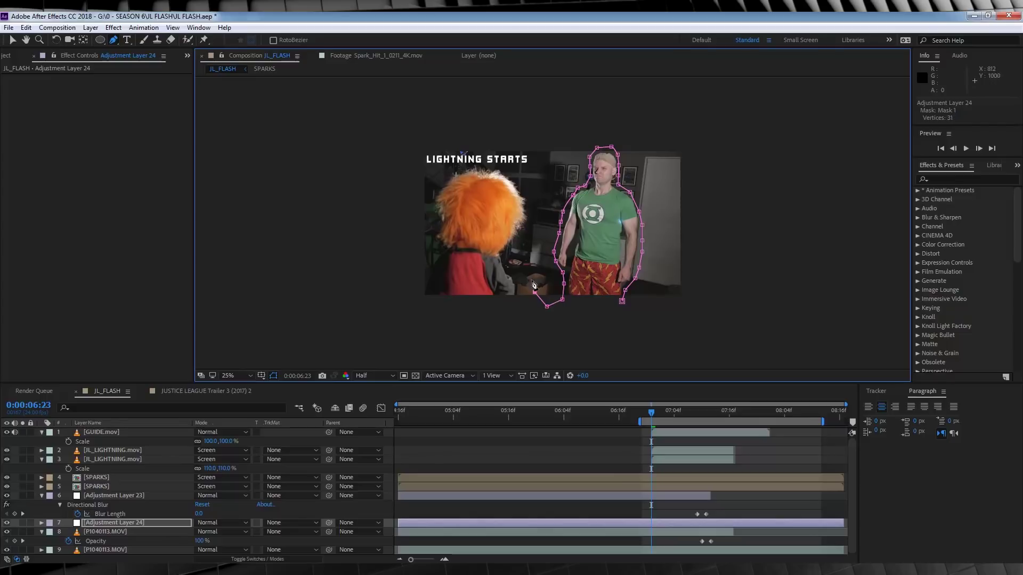
left_click(527, 253)
left_click(529, 218)
left_click(542, 177)
left_click(550, 147)
left_click(594, 125)
left_click(659, 132)
left_click(674, 138)
left_click(698, 197)
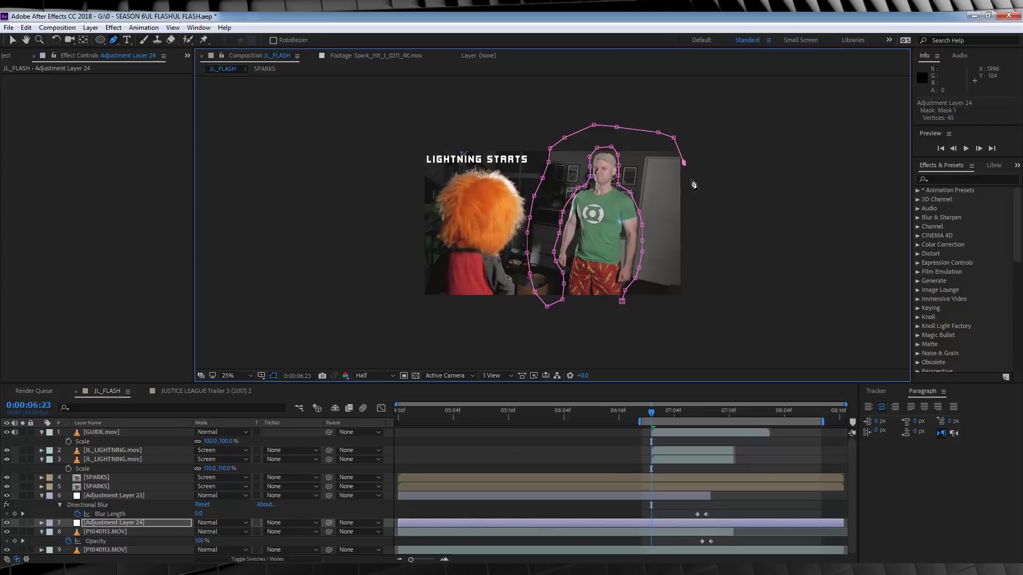
left_click(703, 241)
left_click(679, 308)
left_click(638, 307)
left_click(621, 301)
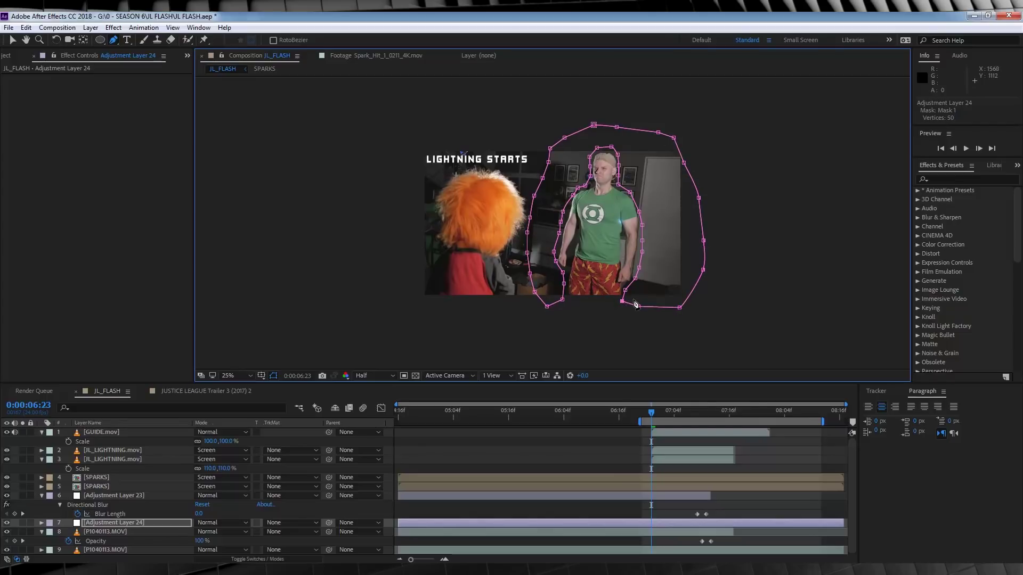
- Set Adjustment Layer 24's Mask Feather to 50 pixels
left_click(90, 525)
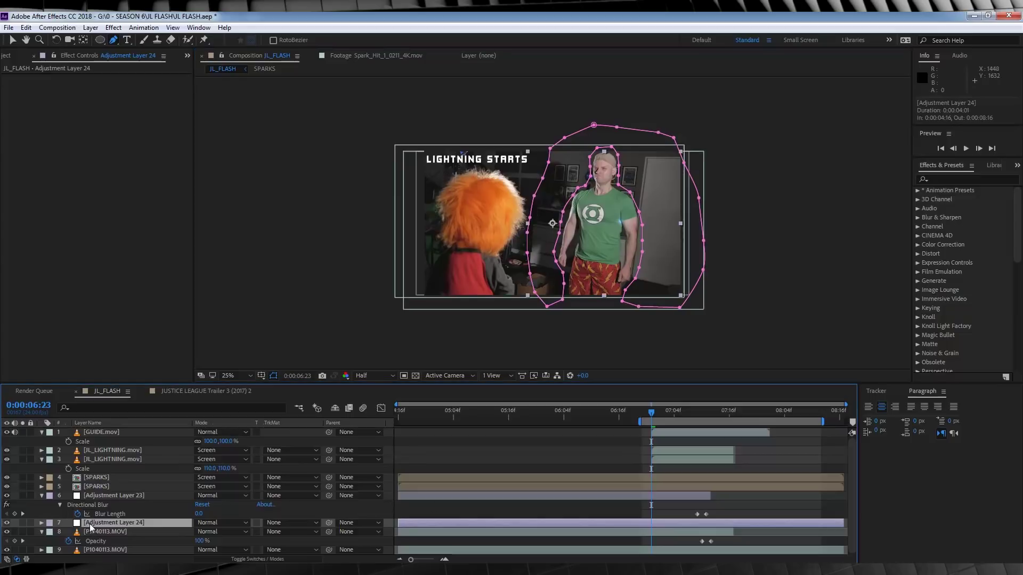
key("f")
left_click(218, 541)
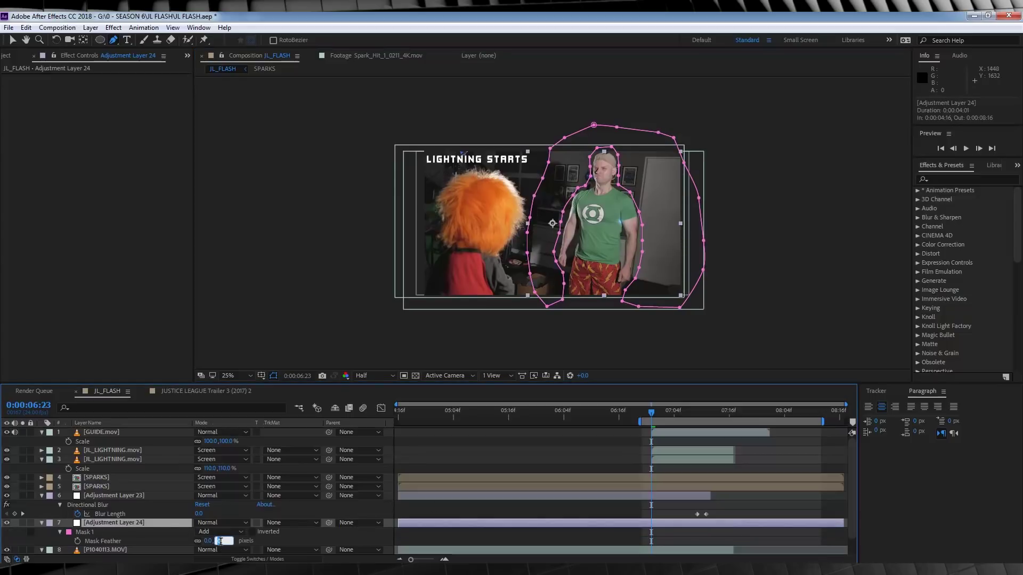
type("50")
key("Return")
- At 0:00:07:03, apply Turbulent Displace with Bulge Smoother displacement and Size 85
left_click_drag(651, 412, 691, 419)
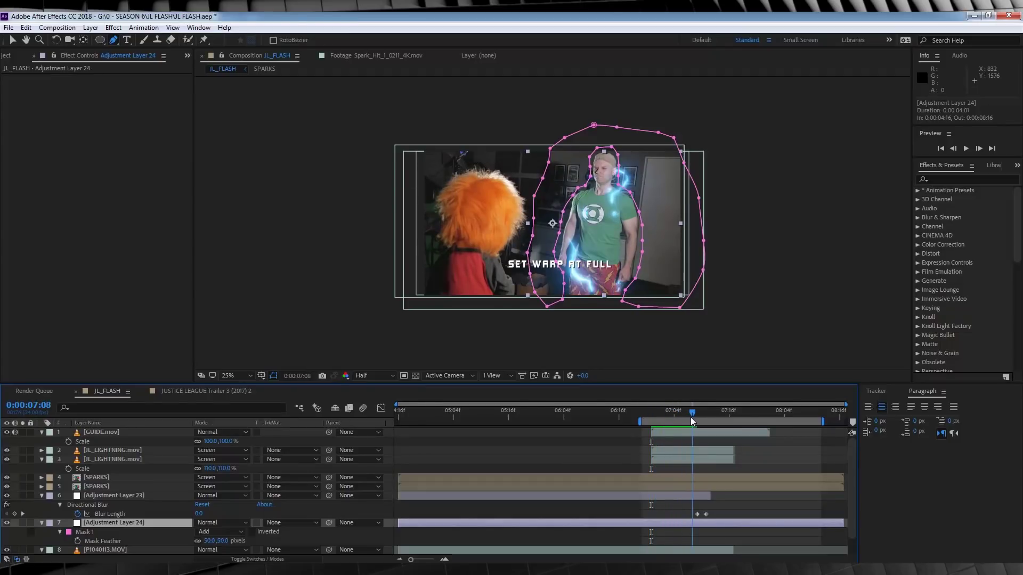
left_click(113, 27)
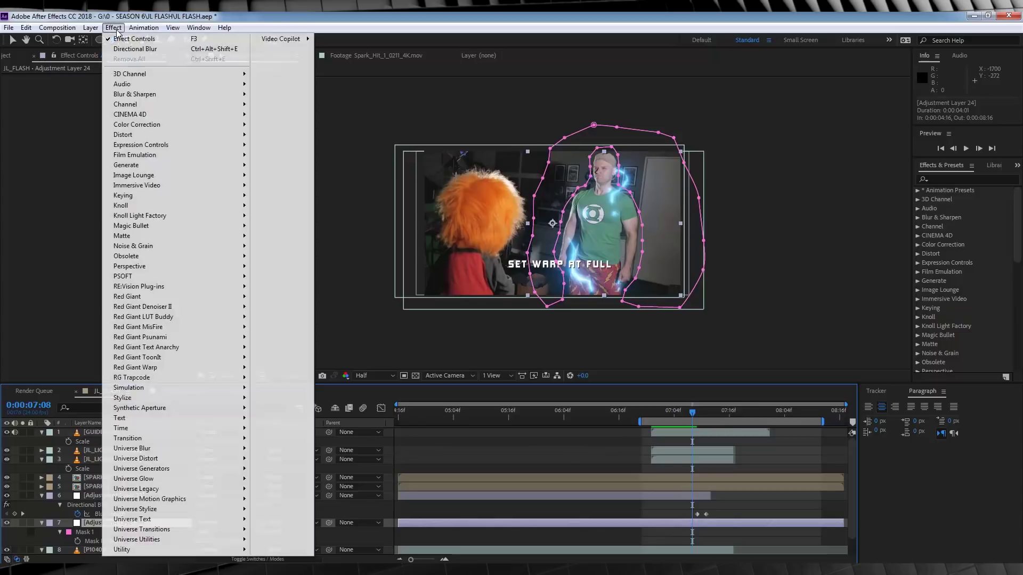
mouse_move(131, 134)
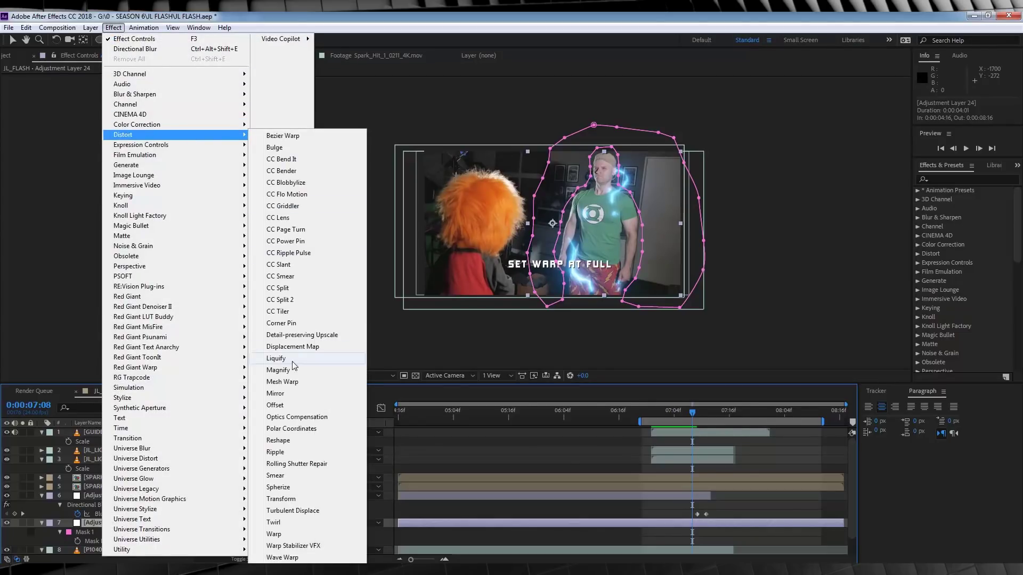
left_click(292, 511)
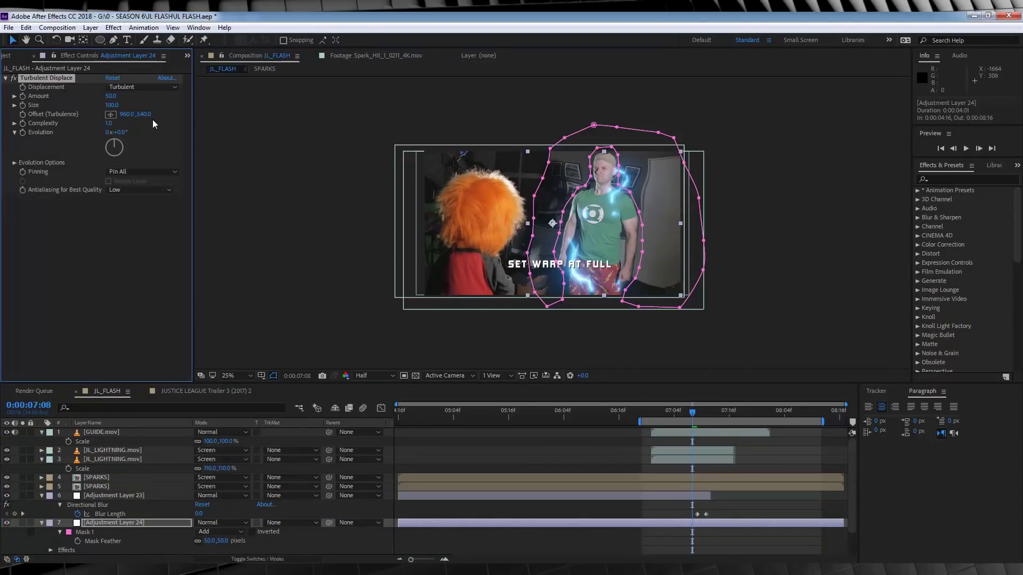
left_click(136, 89)
left_click(140, 147)
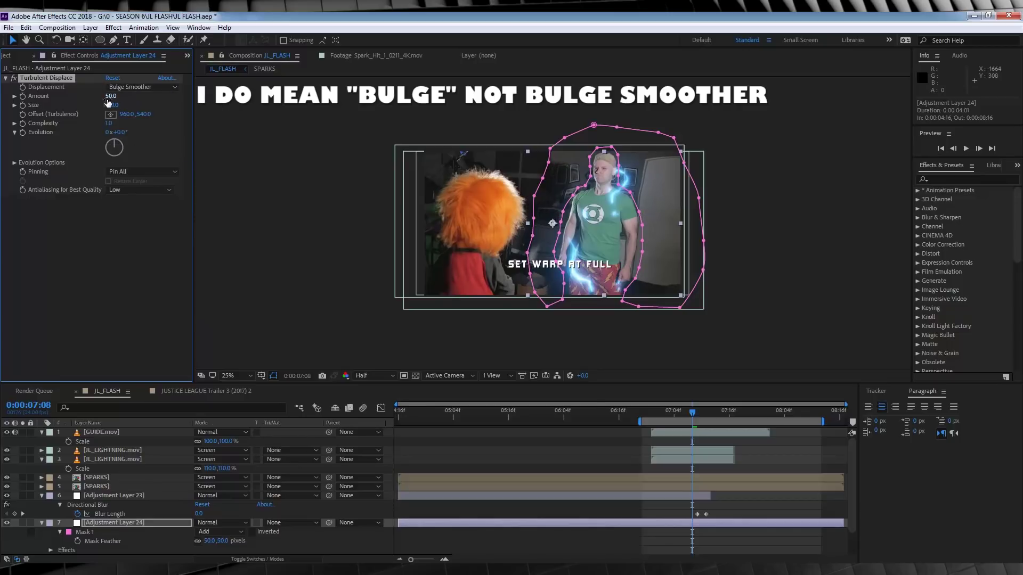
left_click(112, 105)
type("85")
key("Return")
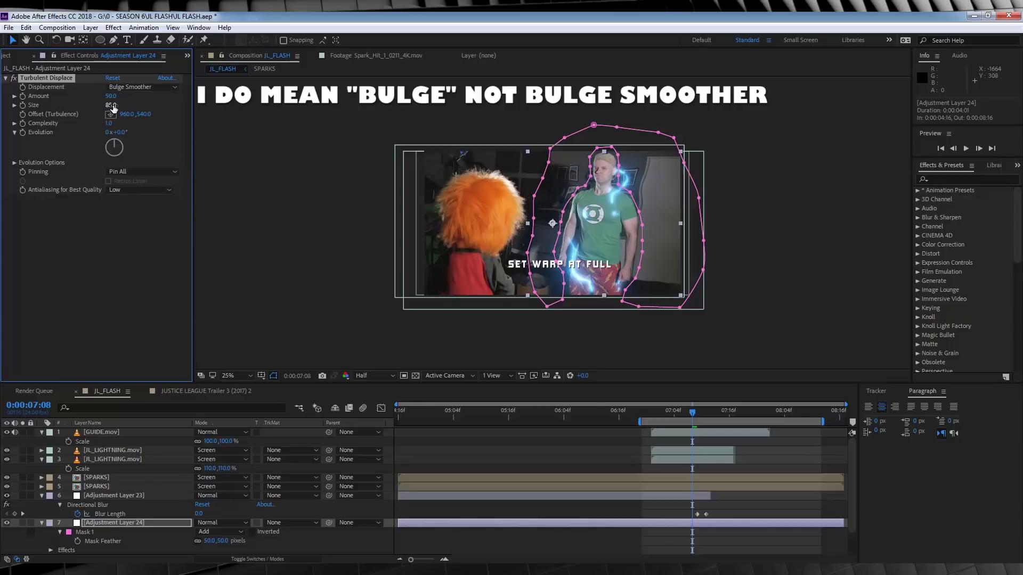
- Keyframe the warp Amount from 0 at the start frame up to 29
left_click(111, 97)
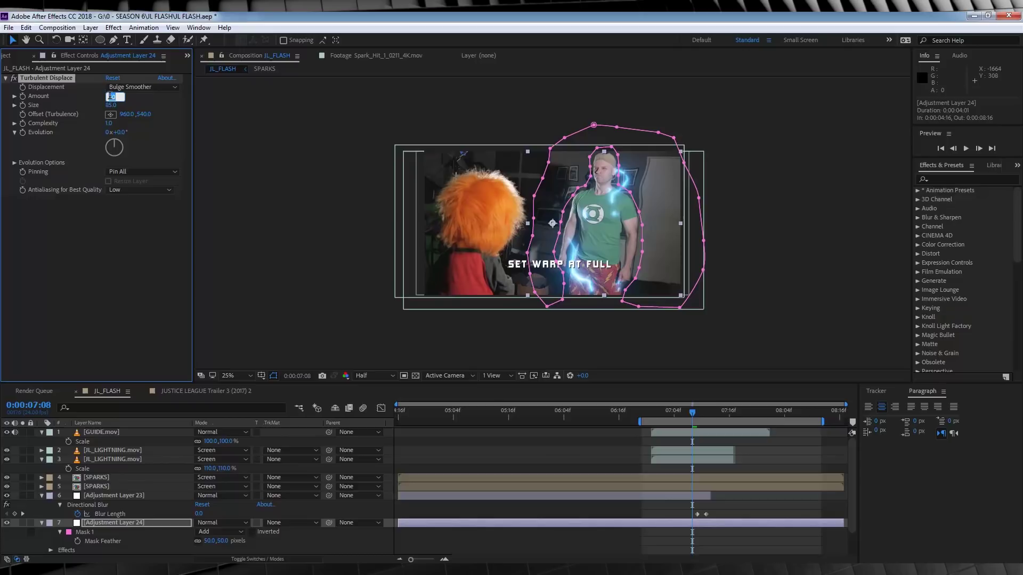
type("29")
key("Return")
left_click_drag(691, 420, 680, 417)
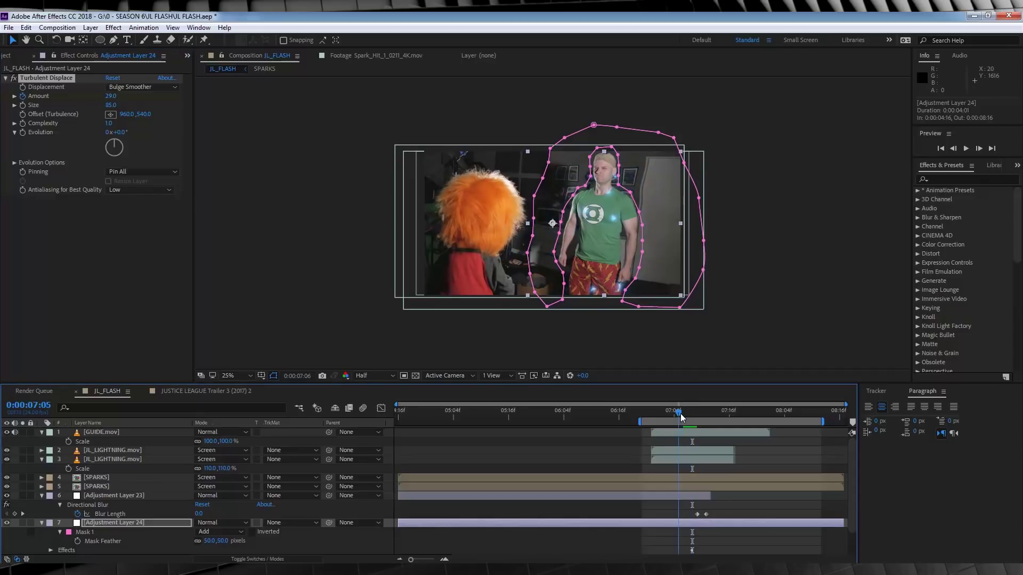
left_click(110, 97)
type("0")
key("Return")
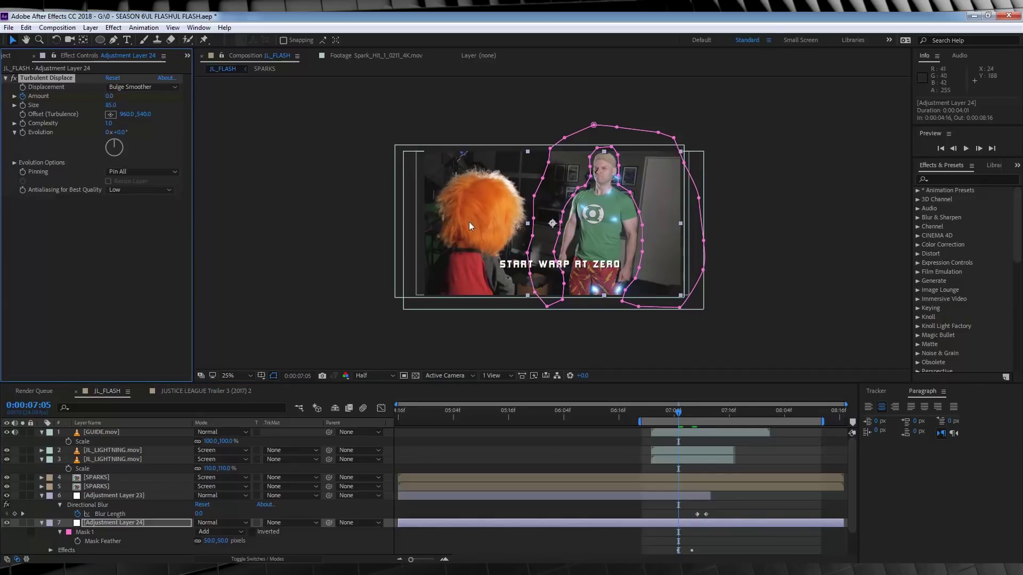
left_click_drag(681, 415, 693, 420)
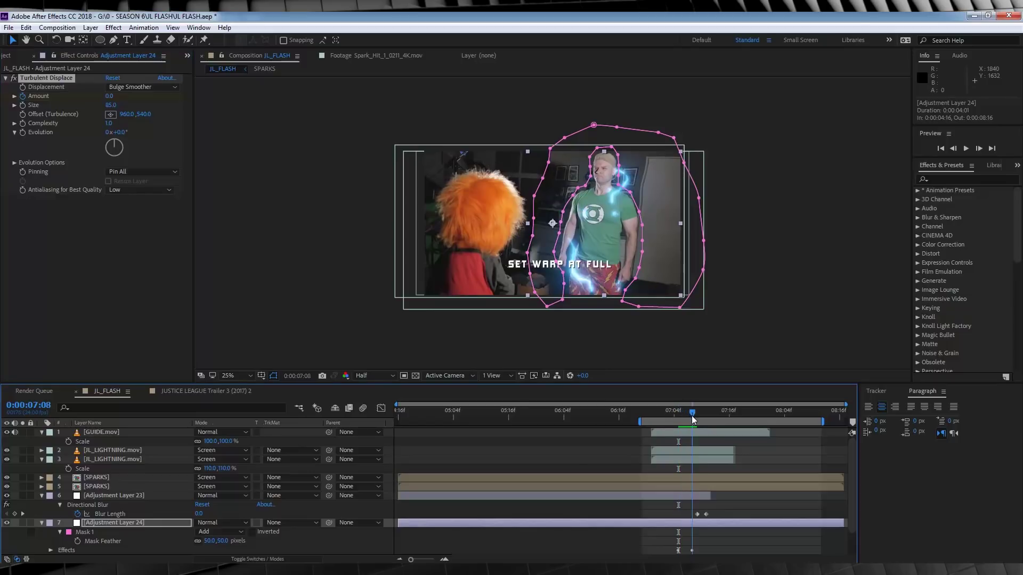
- Keyframe the turbulence Offset, moving it to a new point in the frame later on
left_click(23, 114)
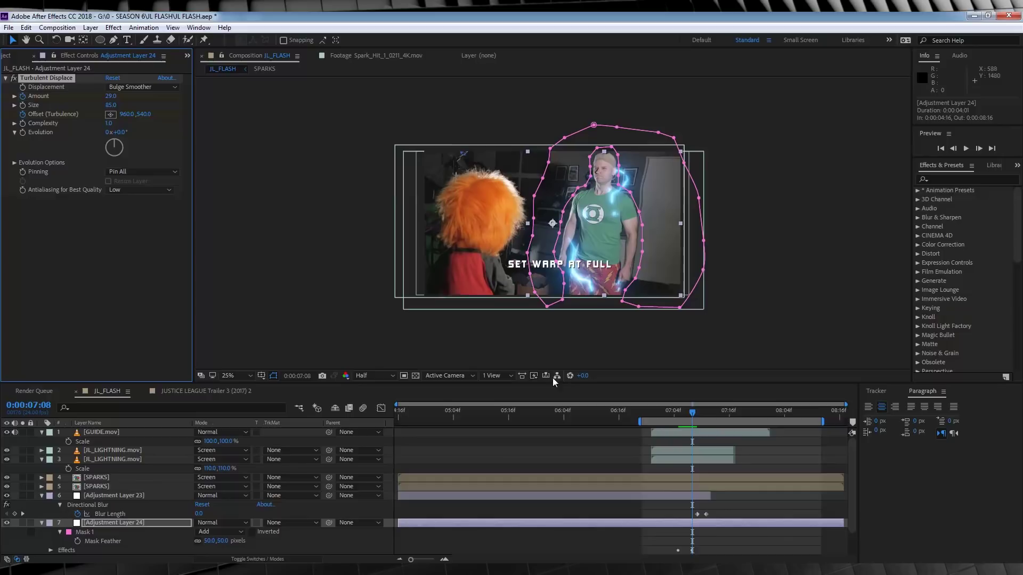
left_click_drag(694, 416, 761, 421)
left_click(110, 114)
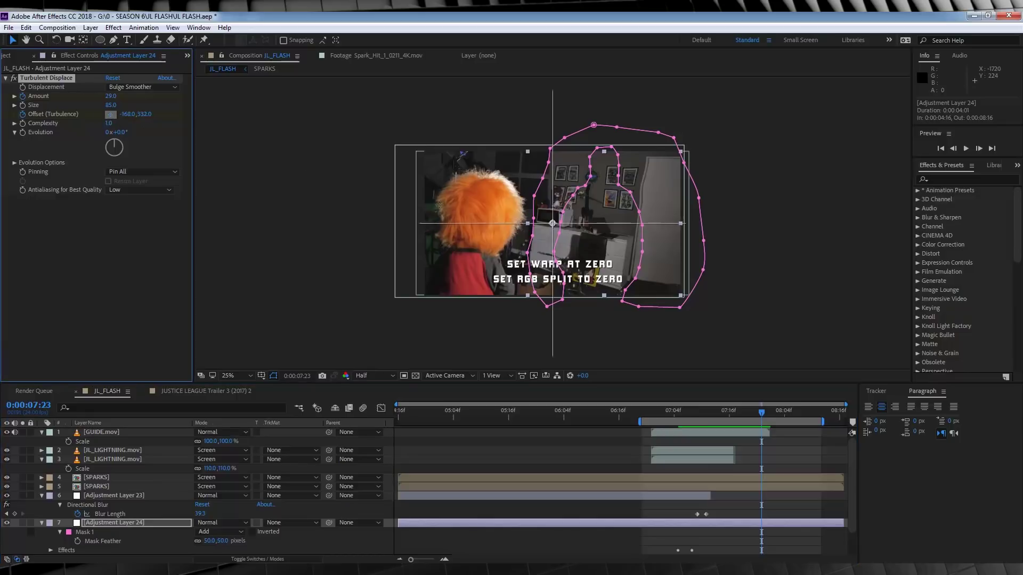
left_click(611, 225)
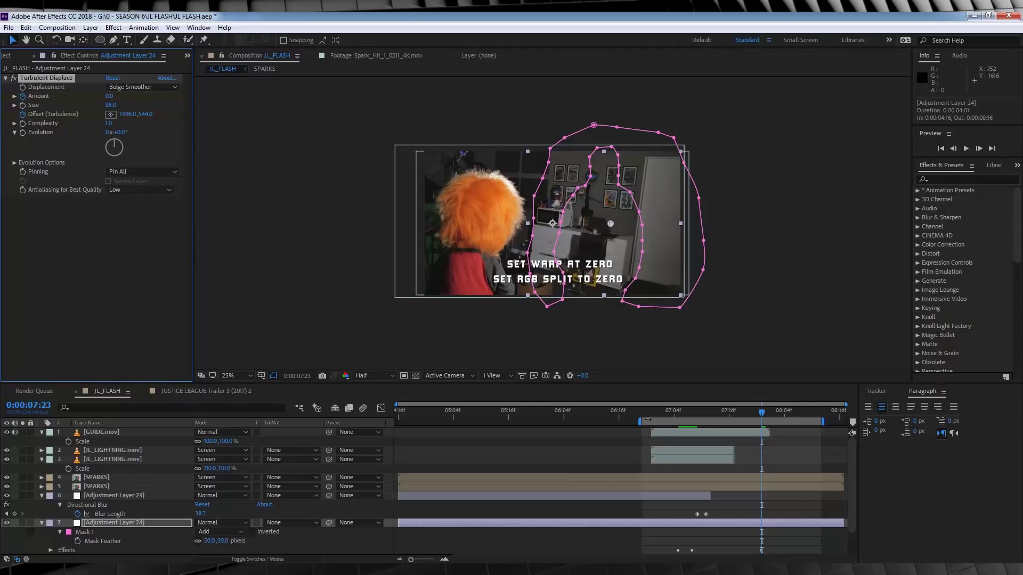
- Play the warp back from the start of the work area to review it
left_click(720, 533)
key("shift+Home")
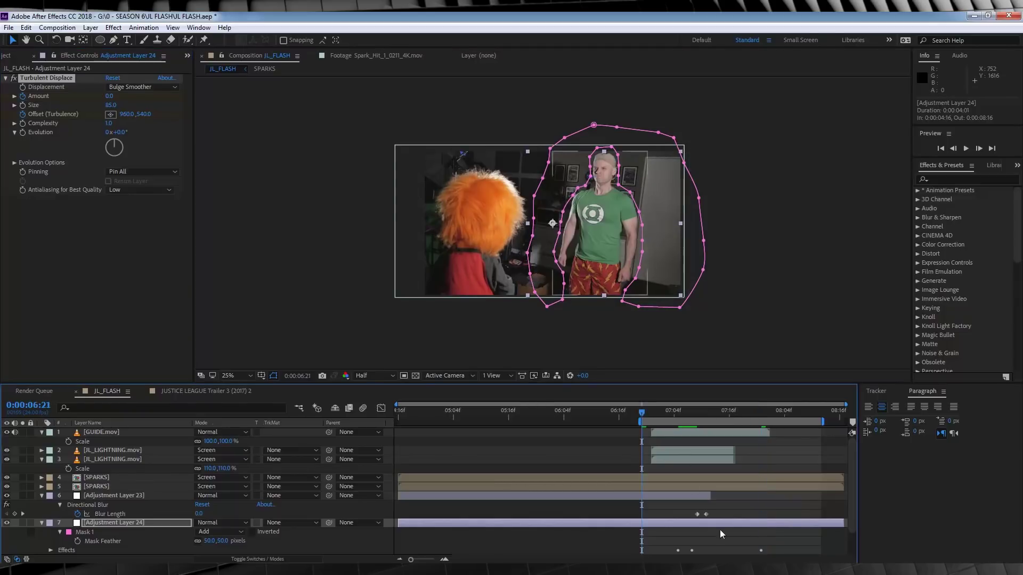
left_click(768, 491)
key("space")
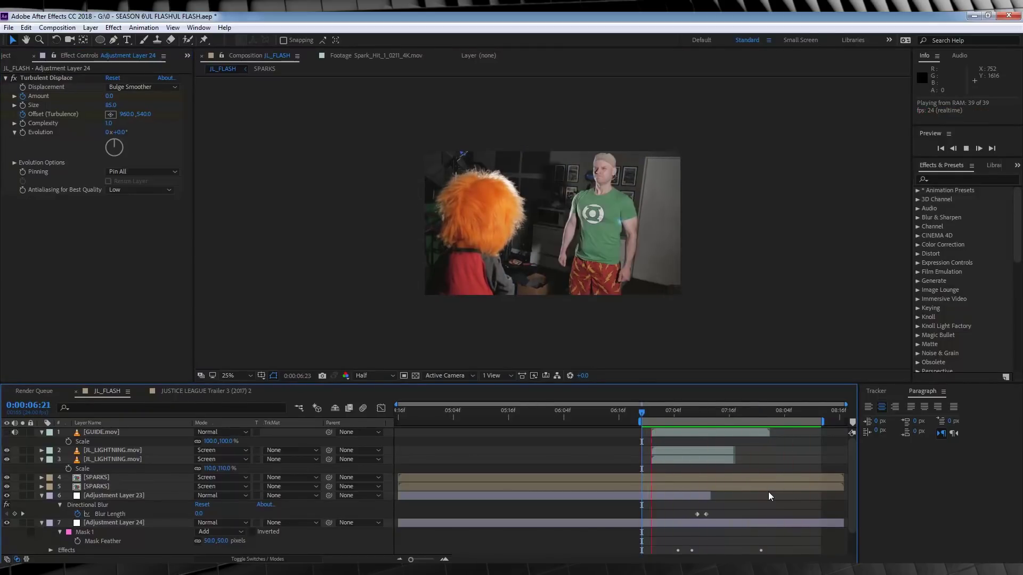
key("space")
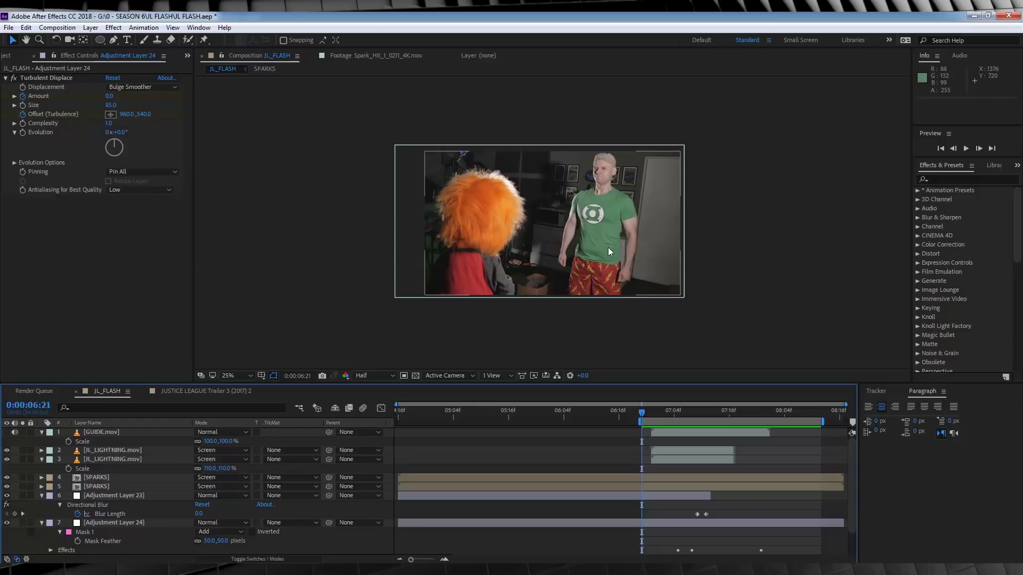
- Create Adjustment Layer 25 and move it to the top of the layer stack
left_click(104, 497)
left_click(90, 28)
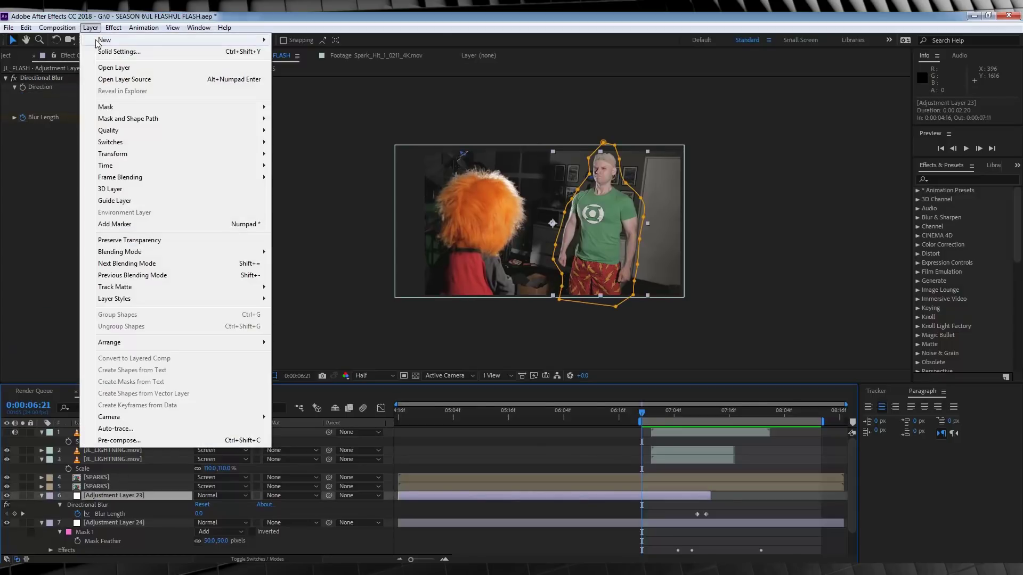
mouse_move(102, 37)
left_click(315, 110)
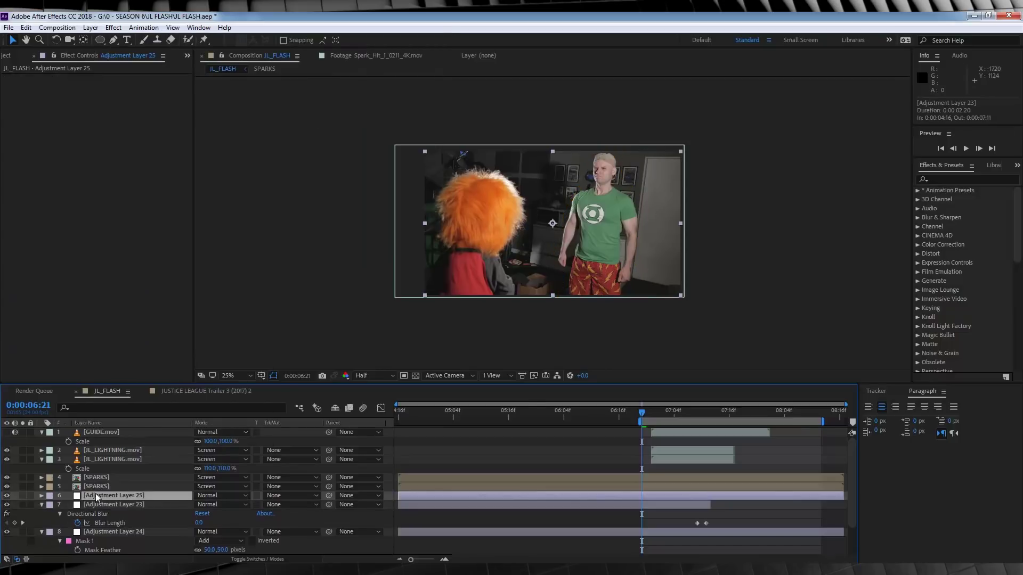
left_click_drag(97, 494, 99, 433)
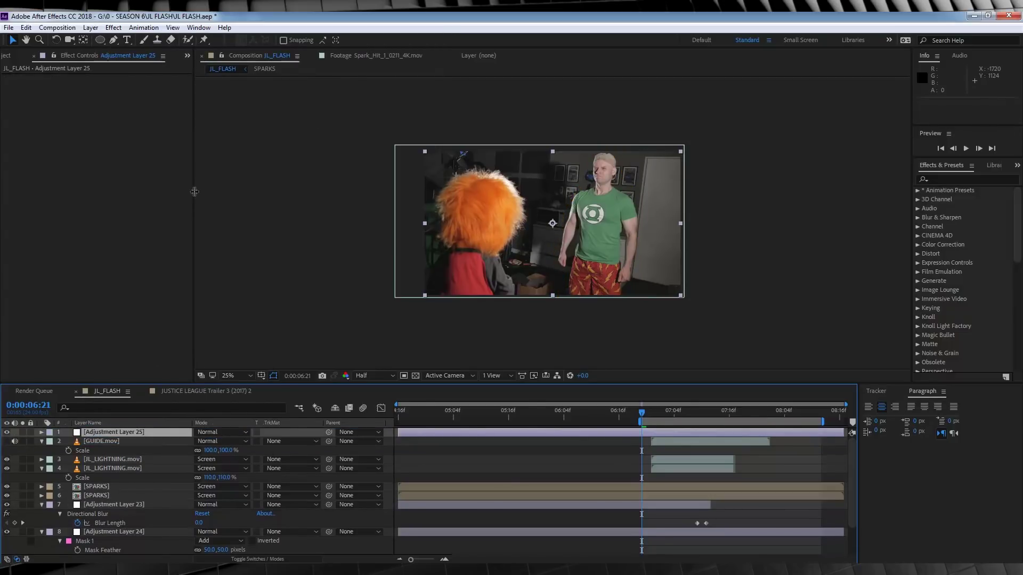
- Draw a closed Pen mask from above the actor down his left side and around the right
left_click(127, 41)
key("g")
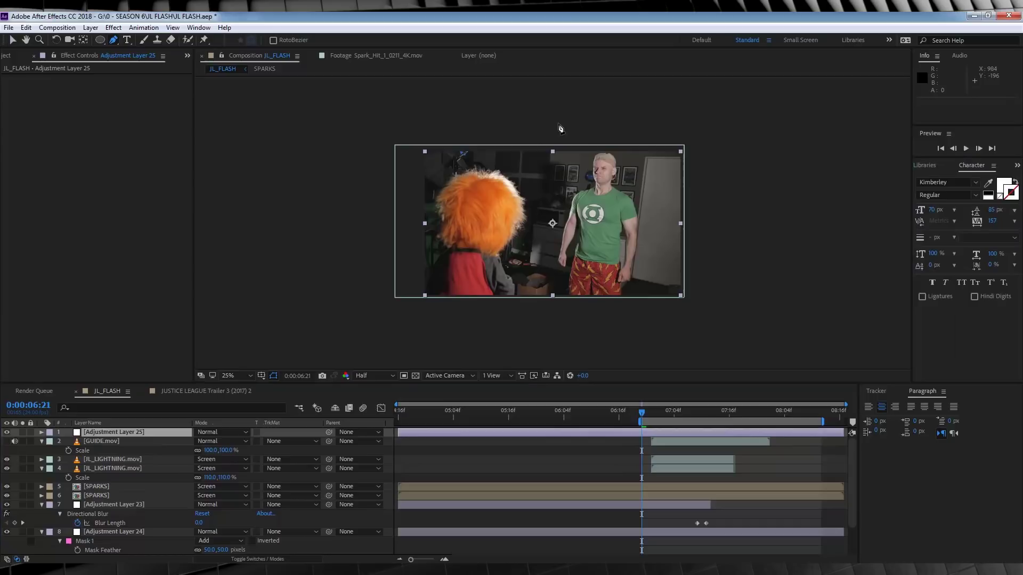
left_click(581, 127)
left_click(556, 172)
left_click(541, 211)
left_click(537, 259)
left_click(548, 297)
left_click(562, 314)
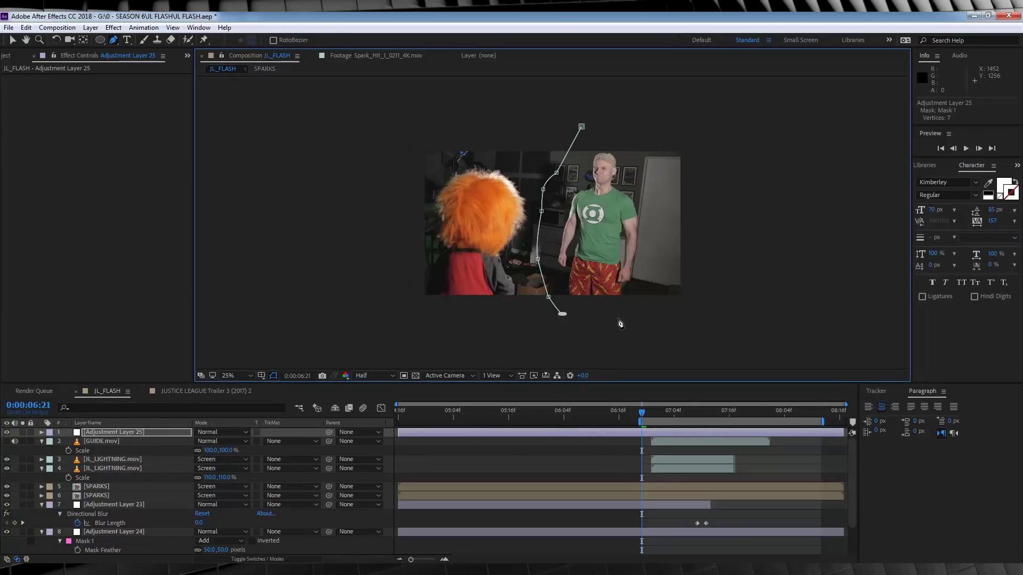
left_click(617, 318)
left_click(658, 314)
left_click(699, 304)
left_click(698, 143)
left_click(582, 127)
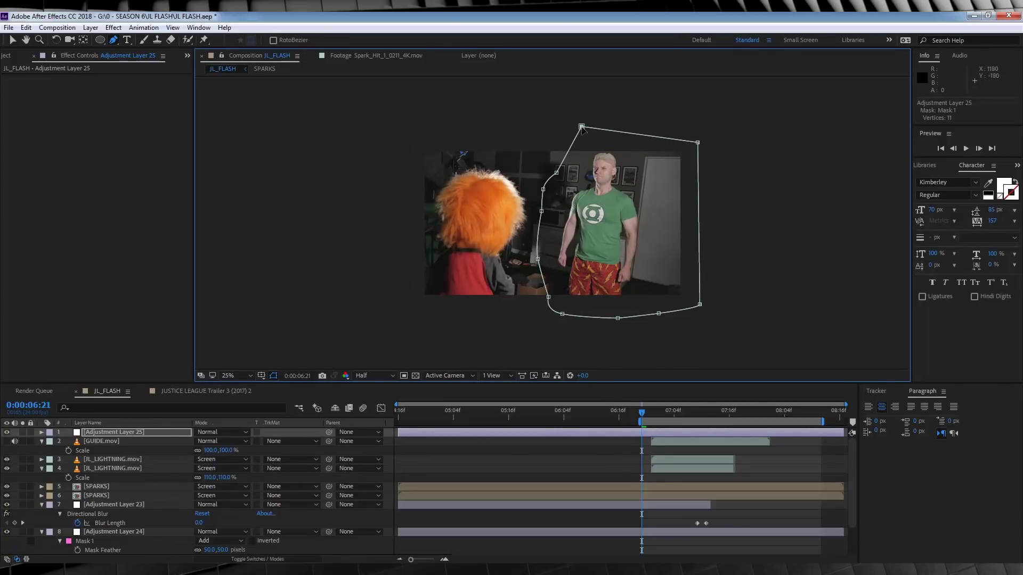
- Set the new mask's feather to 100 pixels
key("f")
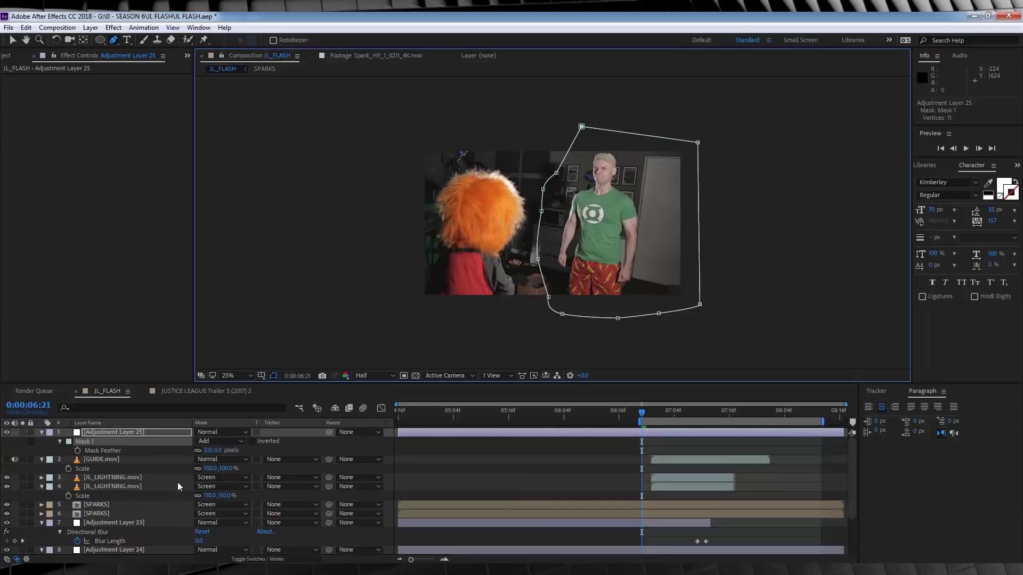
left_click(219, 449)
type("100")
key("Return")
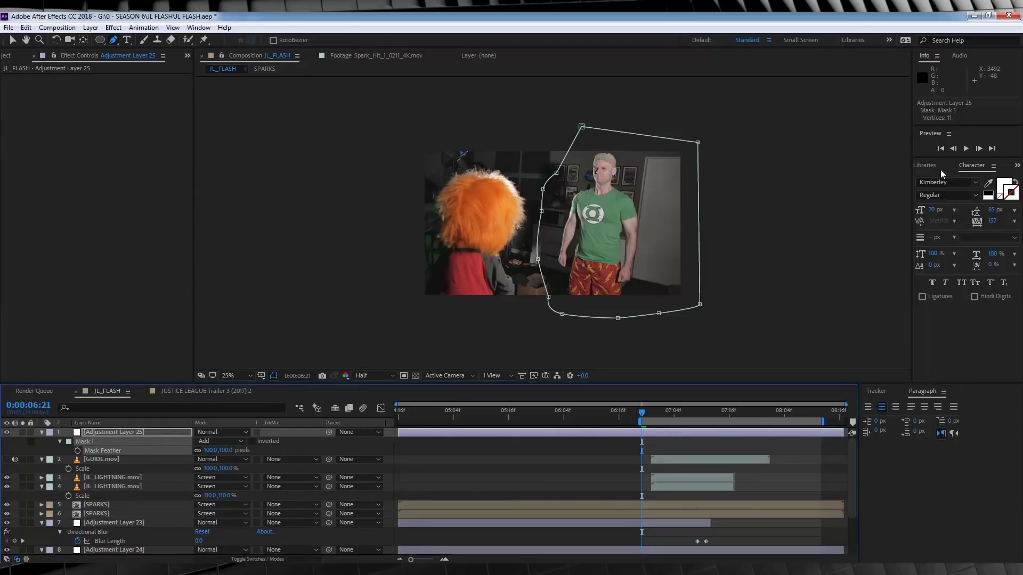
- Search 'RGB', drag uni.Simple RGB Separation Legacy onto Adjustment Layer 25, and unhide GUIDE.mov
left_click(1017, 166)
left_click(1000, 178)
left_click(961, 178)
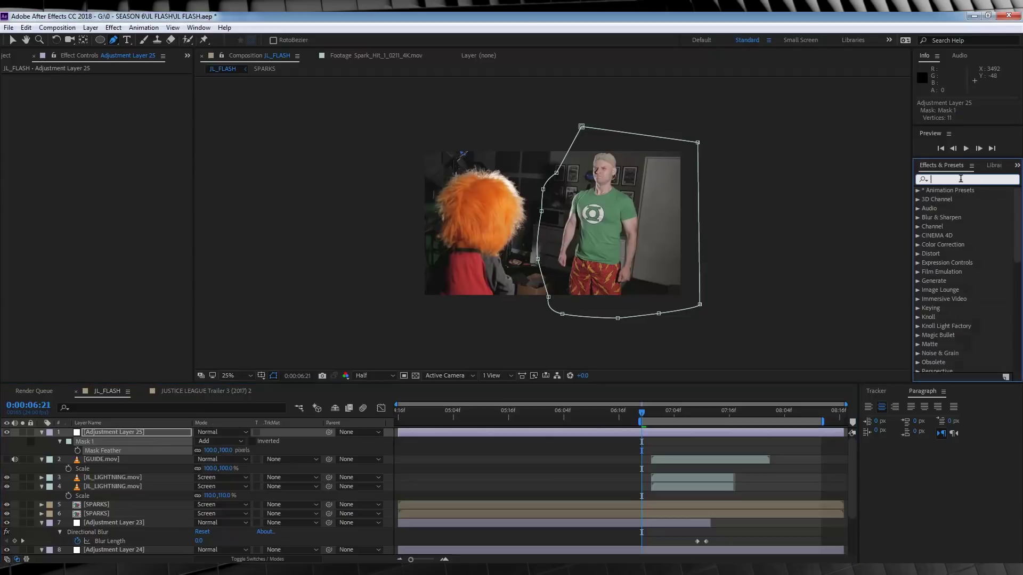
type("RGB")
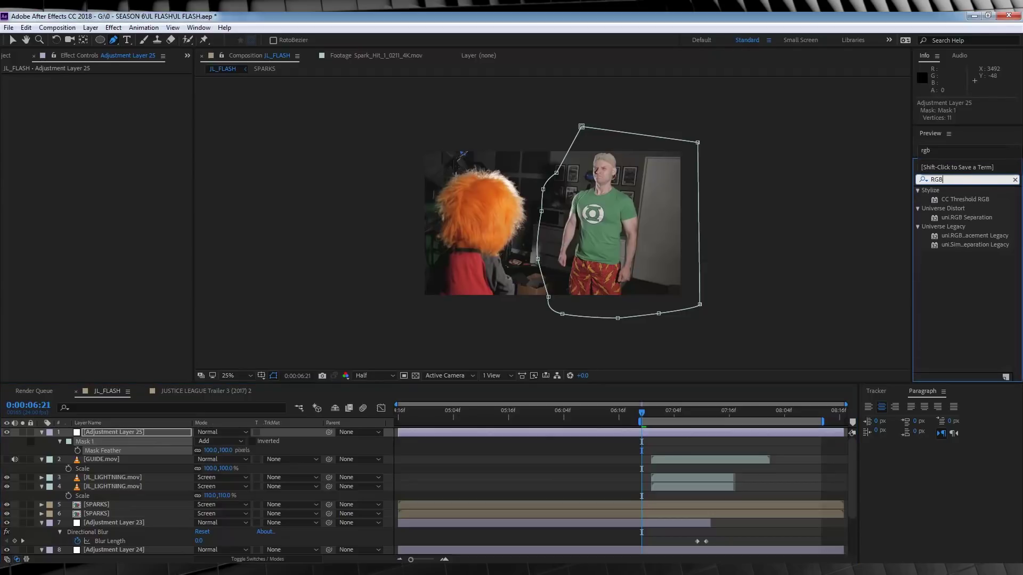
left_click_drag(954, 246, 97, 219)
key("v")
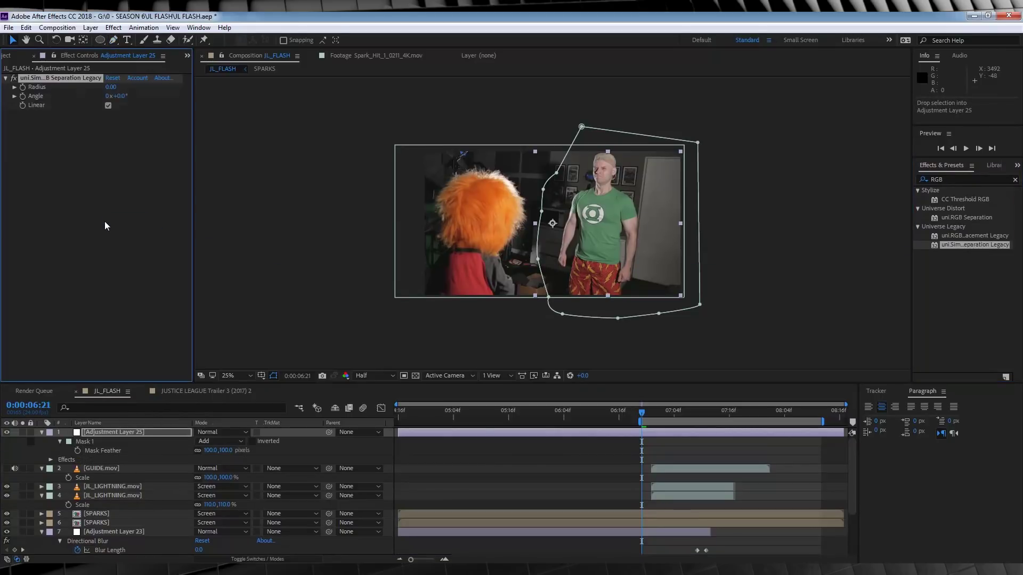
left_click(6, 469)
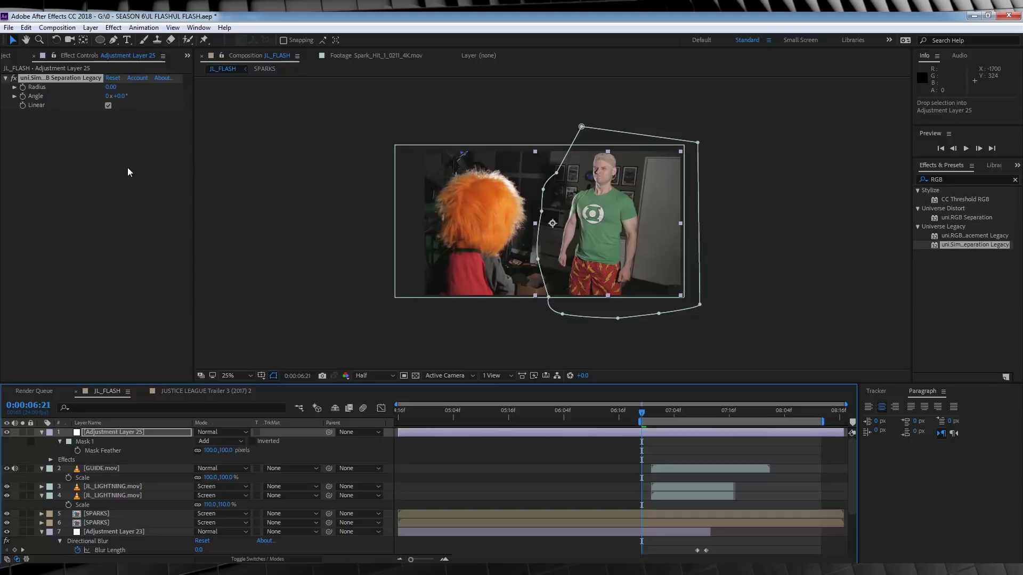
- Set the viewer to 50% and keyframe the RGB split Radius at 0 where lightning appears
left_click(248, 376)
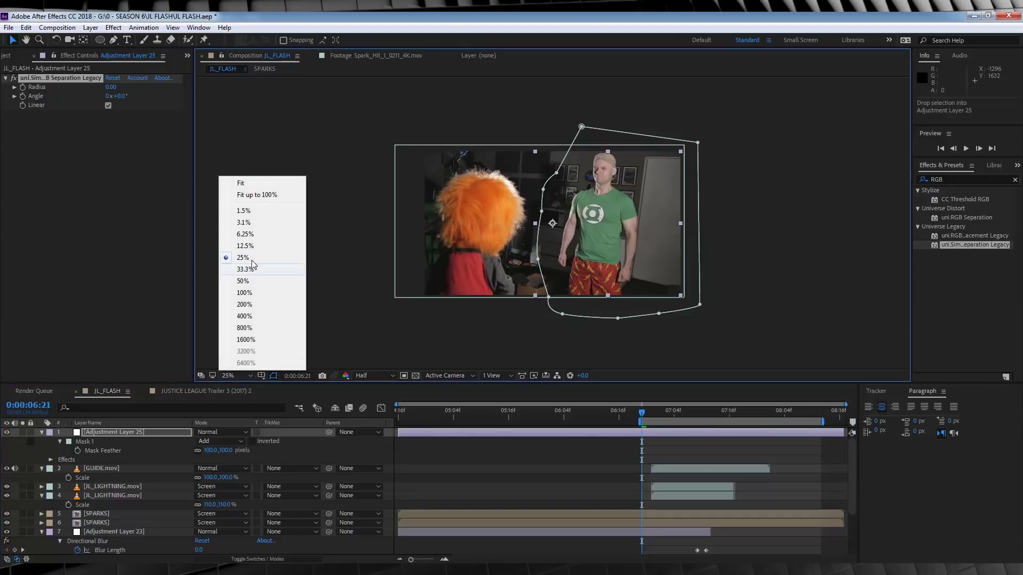
left_click(245, 277)
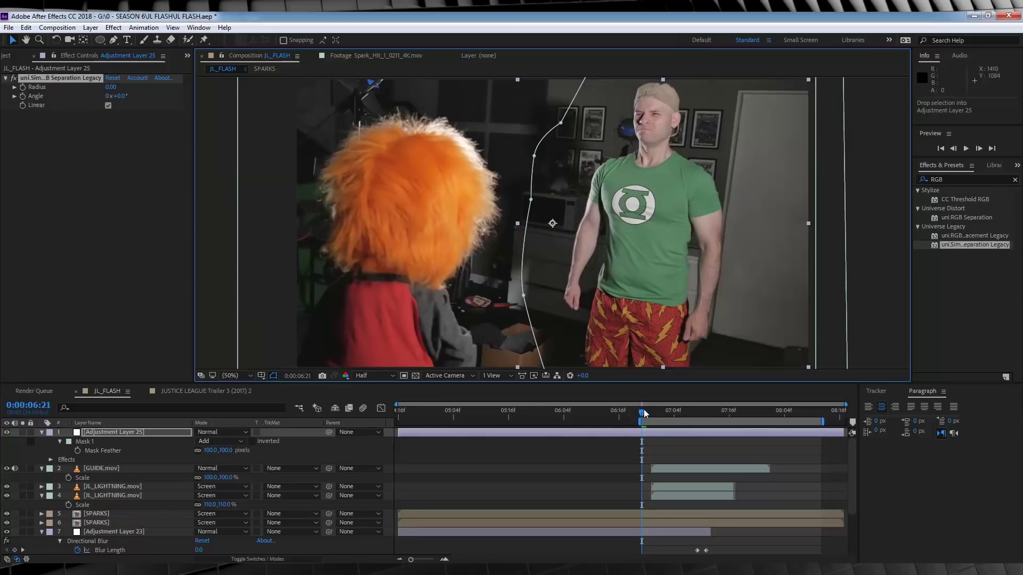
left_click_drag(644, 414, 702, 419)
left_click(24, 91)
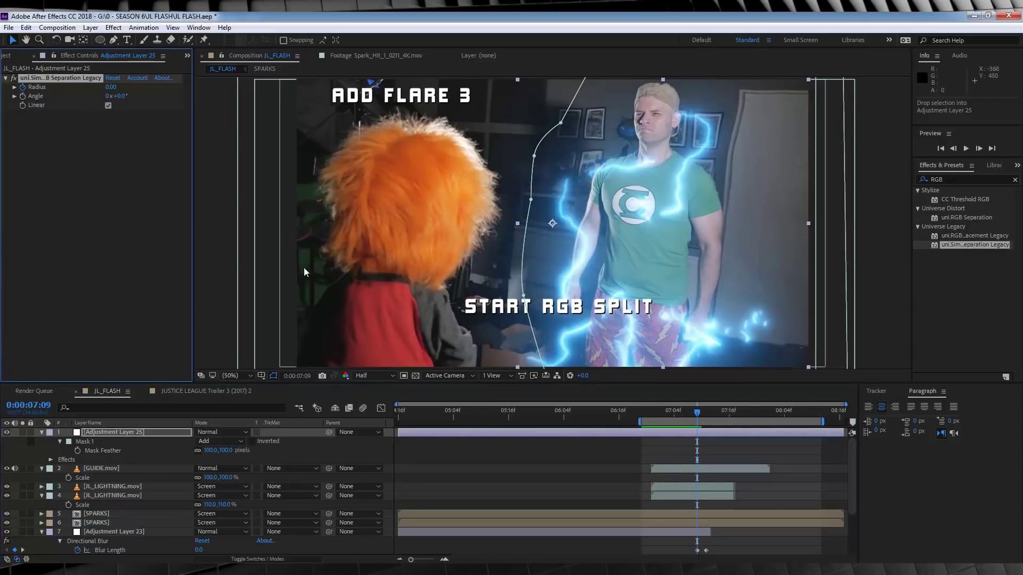
- Raise the Radius to 6 a frame later, return it to 0 once the actor is gone, and preview
left_click_drag(698, 410, 712, 412)
left_click(112, 87)
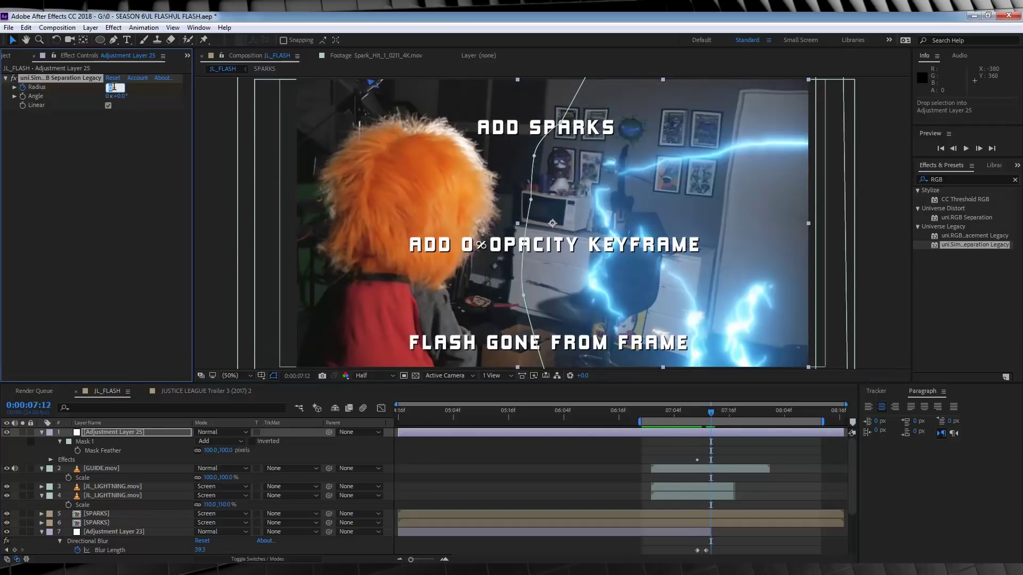
type("6")
key("Return")
left_click_drag(724, 415, 762, 428)
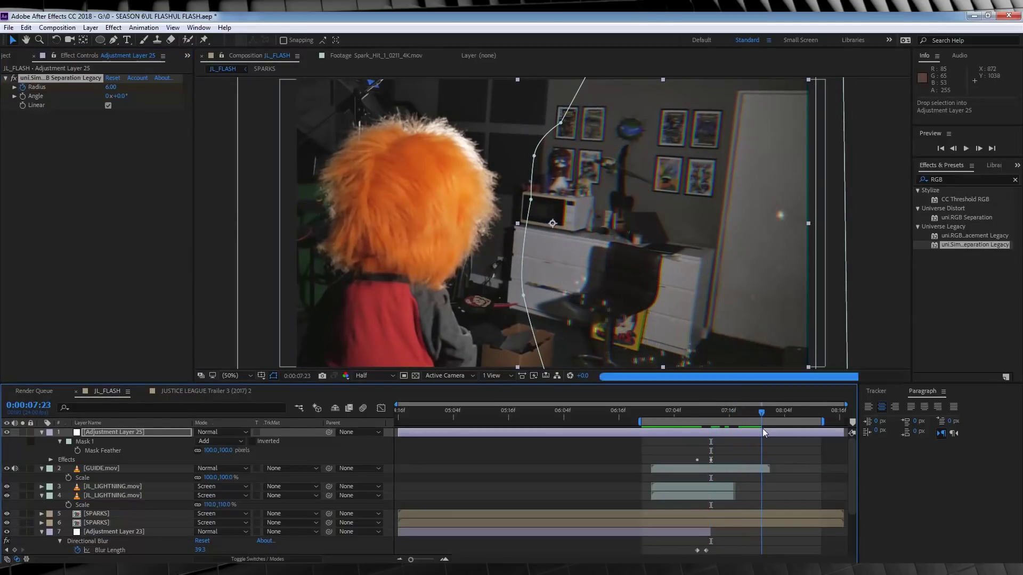
left_click(115, 88)
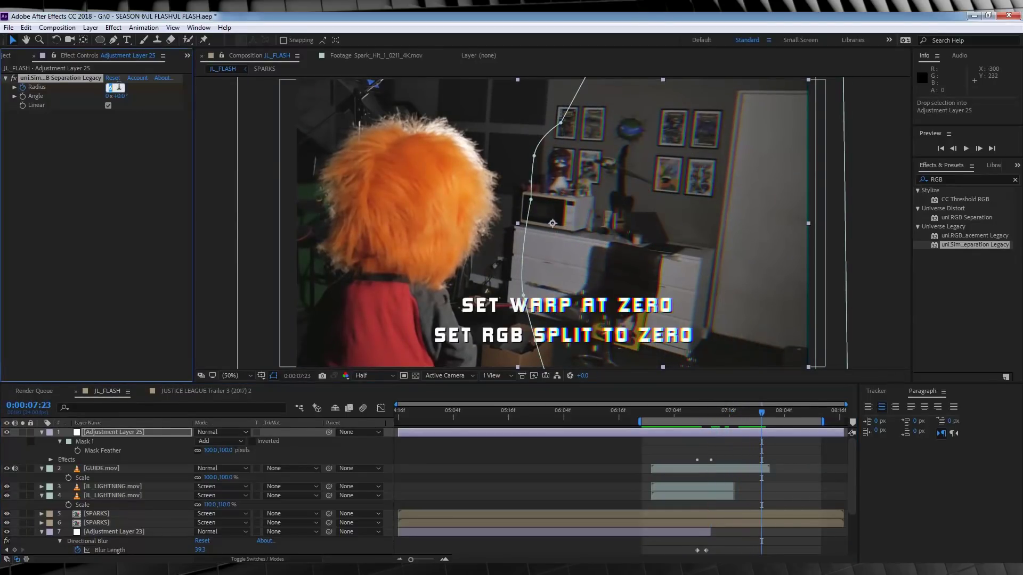
type("0")
key("Return")
key("space")
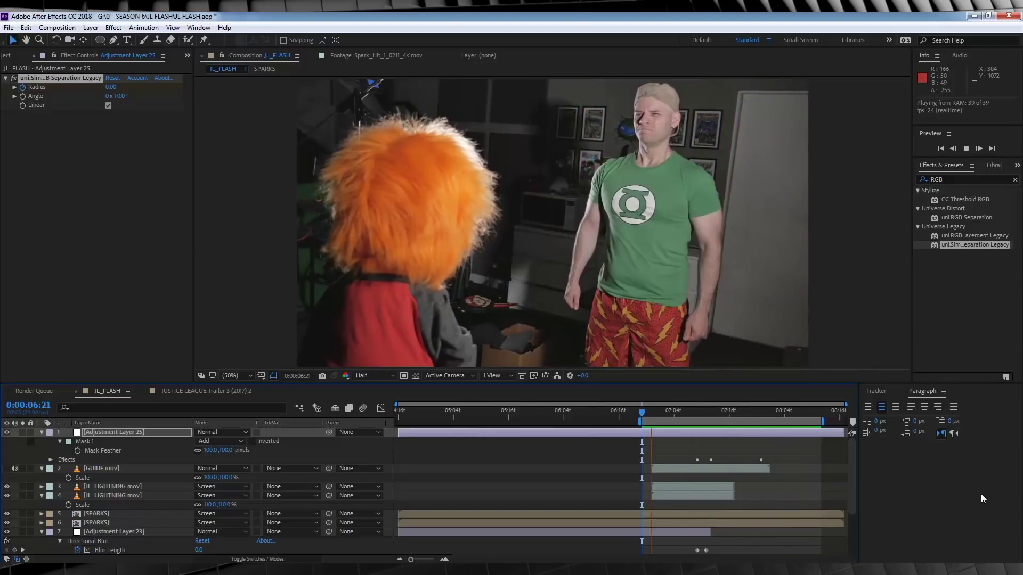
- Scrub the JUSTICE LEAGUE Trailer comp's Flash exit for reference, then go back to JL_FLASH
left_click(483, 427)
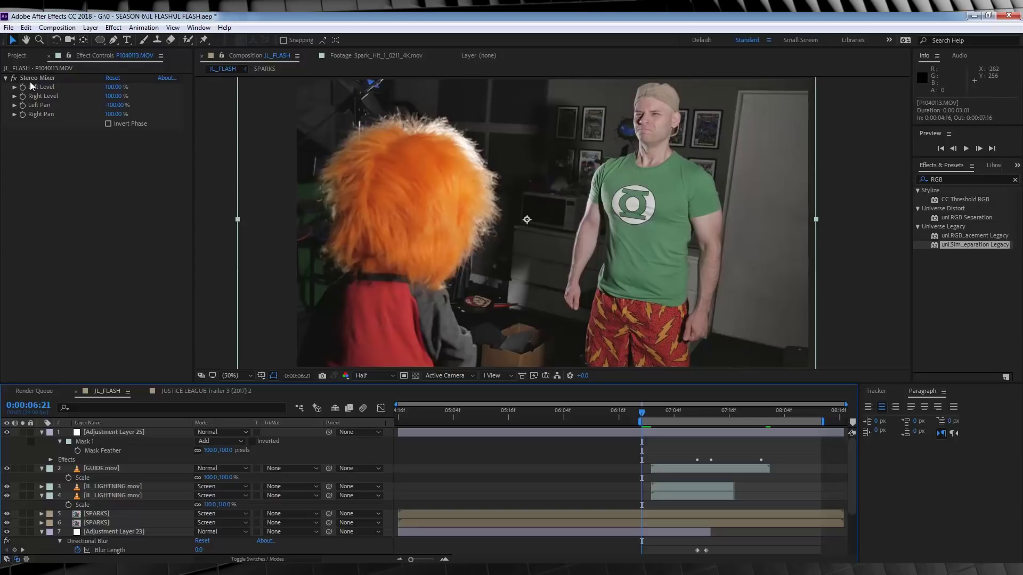
left_click(17, 55)
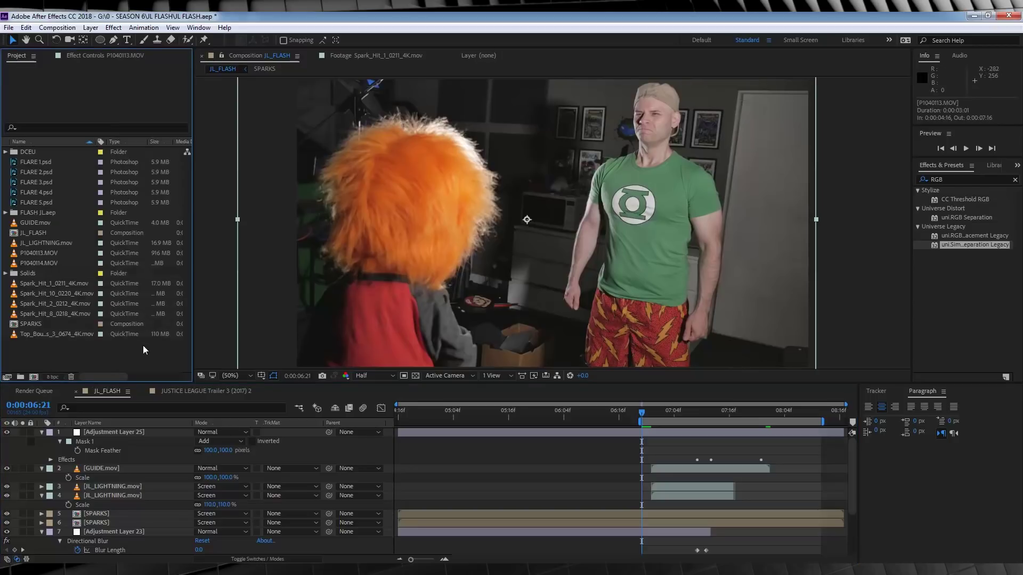
left_click(189, 391)
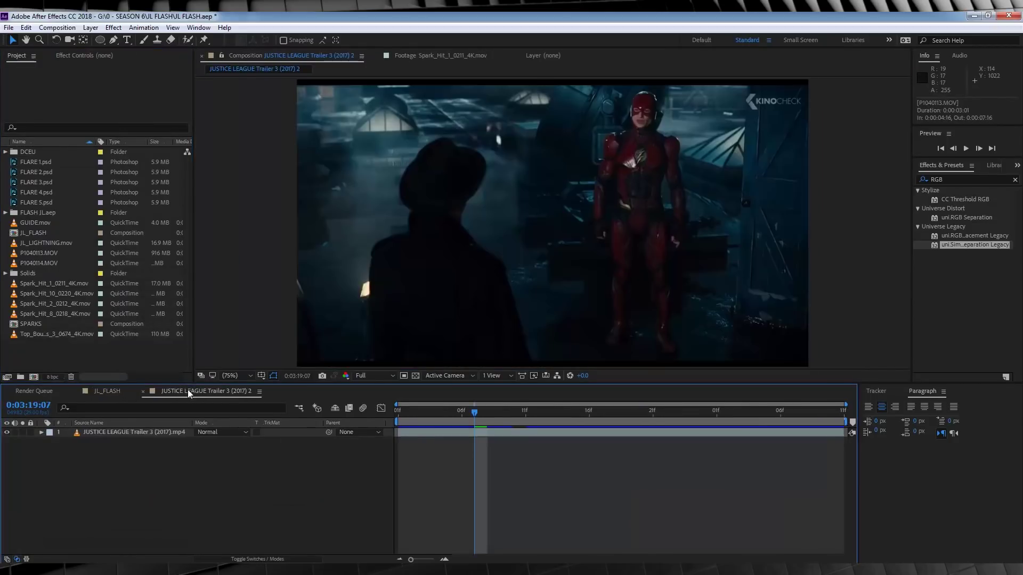
left_click_drag(449, 411, 675, 413)
left_click(107, 391)
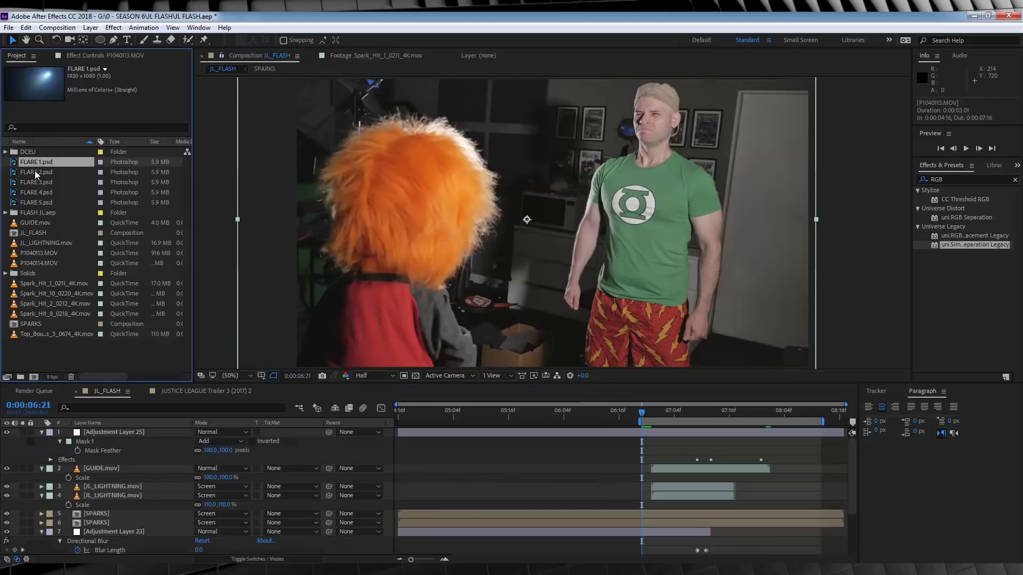
- At frame 07:03, place FLARE 1.psd above Adjustment Layer 25 in Screen blend mode
left_click(34, 171)
left_click(34, 183)
left_click(31, 193)
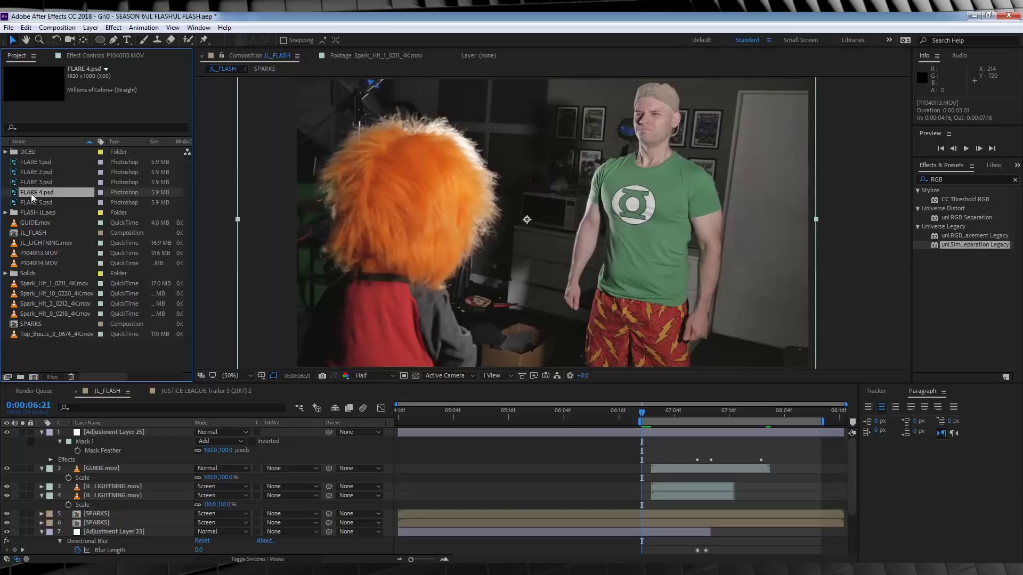
left_click(33, 203)
left_click_drag(643, 414, 676, 419)
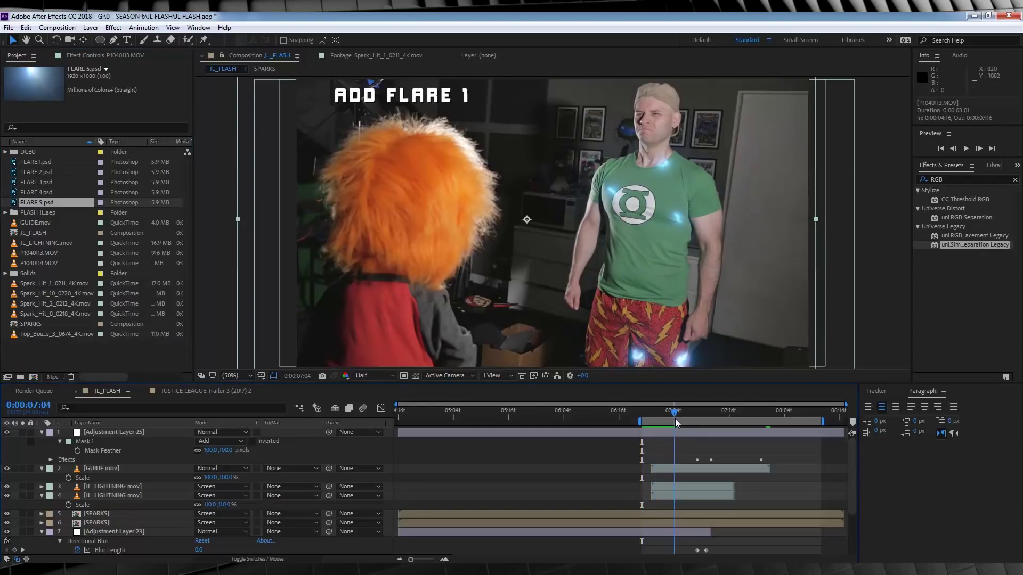
left_click_drag(32, 162, 673, 429)
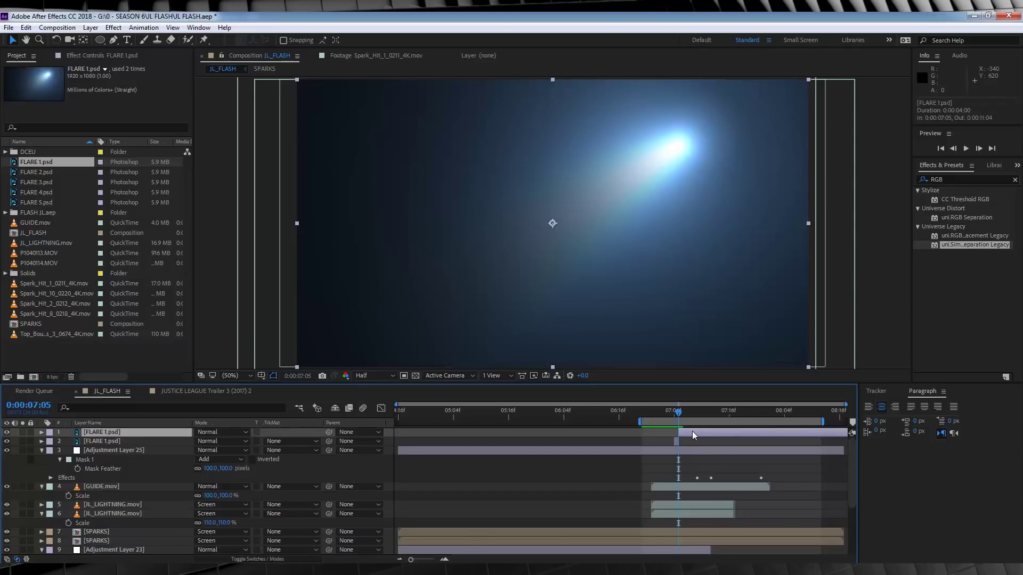
mouse_move(675, 413)
left_mouse_down()
mouse_move(666, 414)
mouse_move(676, 420)
left_mouse_up()
left_click(240, 431)
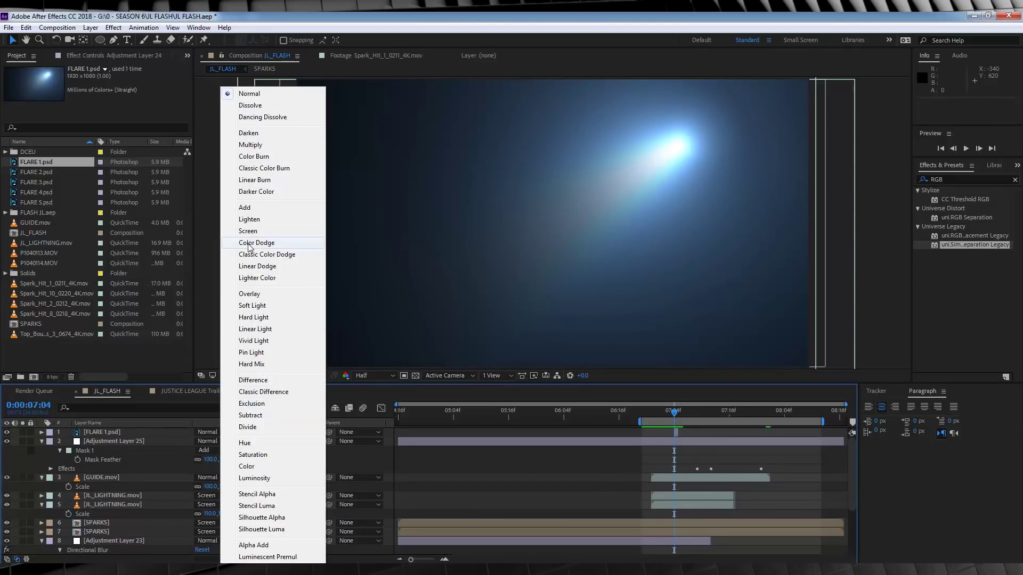
left_click(245, 229)
- Add FLARE 2 through FLARE 5 as one-frame Screen layers, one frame apart
left_click(677, 413)
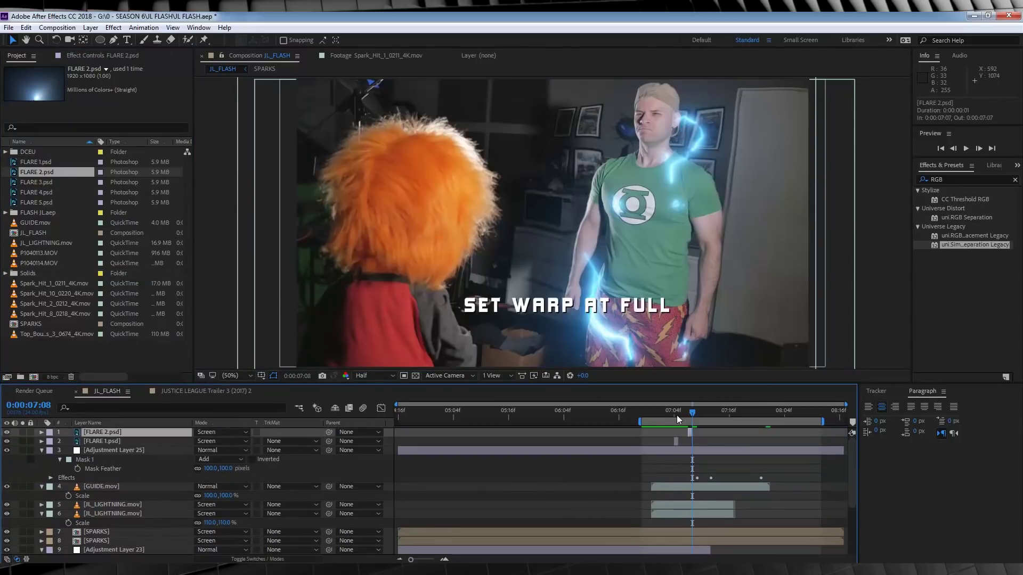
left_click_drag(677, 415, 689, 418)
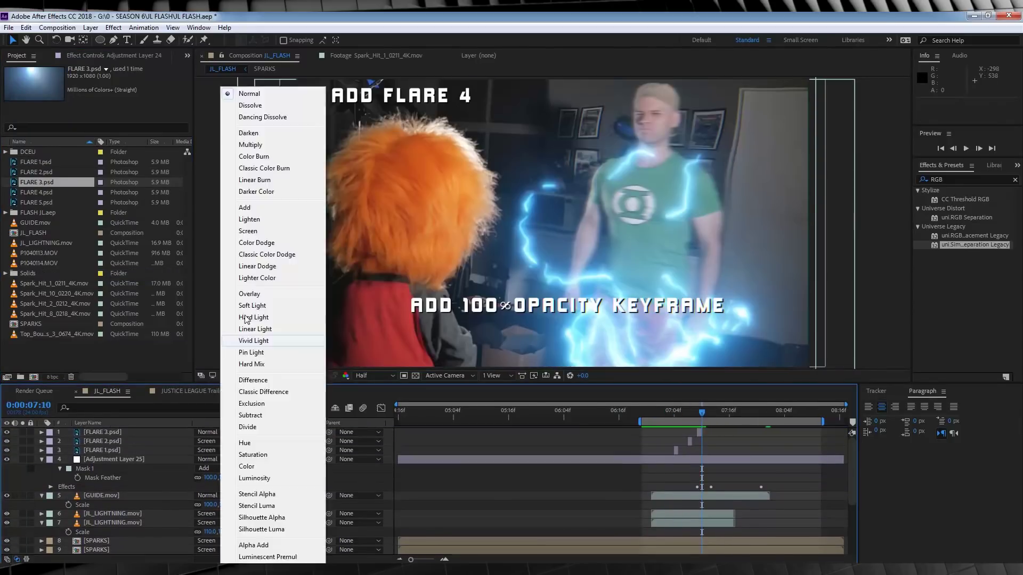
left_click_drag(699, 413, 708, 411)
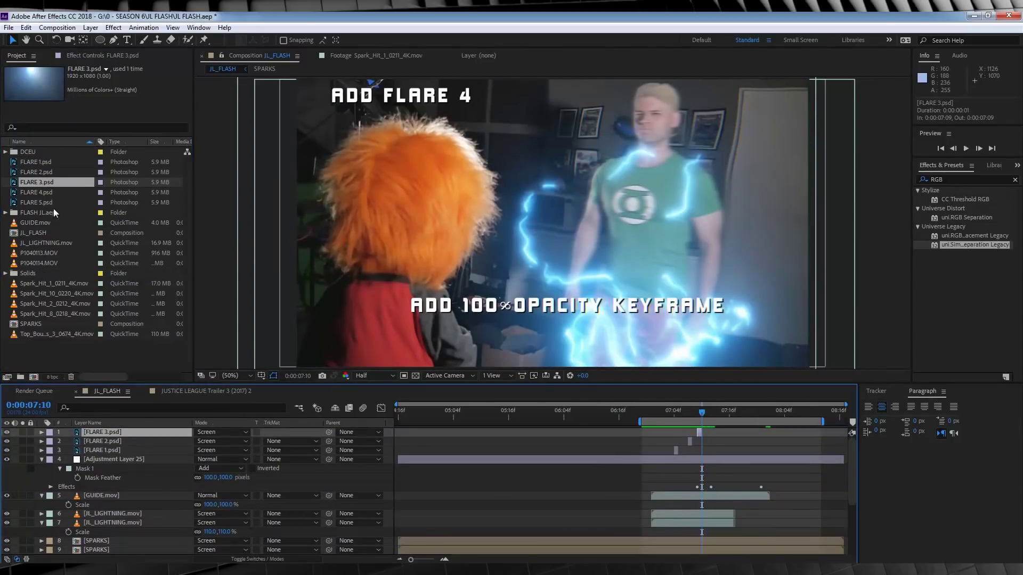
left_click_drag(36, 202, 492, 441)
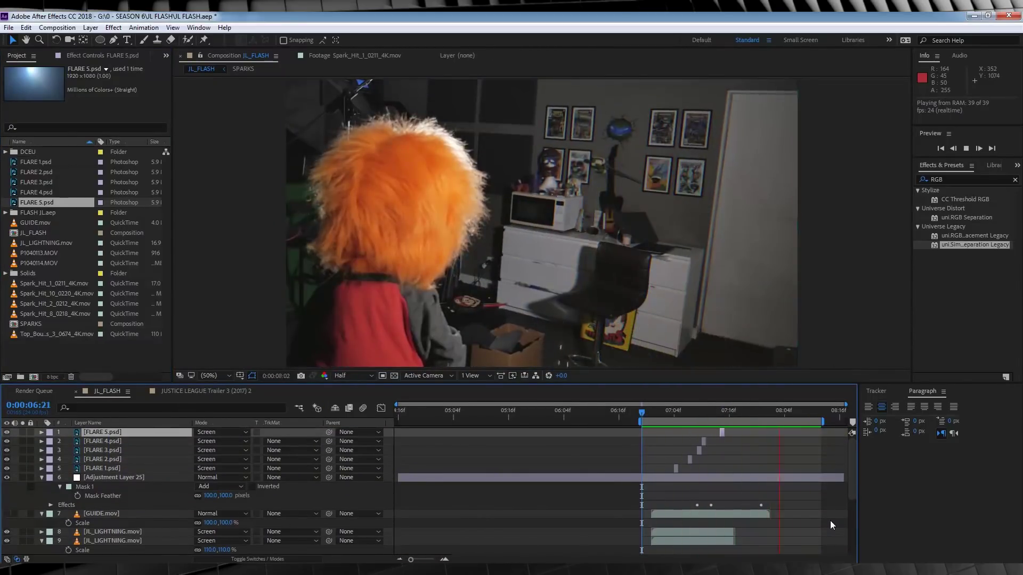
- Stop the preview at frame 07:01 and add a new adjustment layer on top
left_click(650, 411)
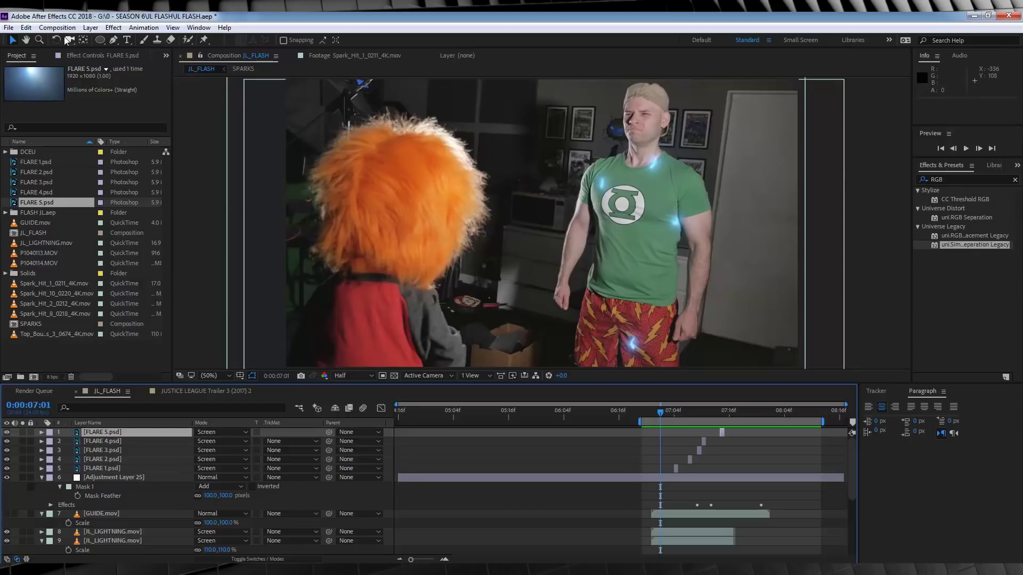
left_click(89, 28)
mouse_move(219, 44)
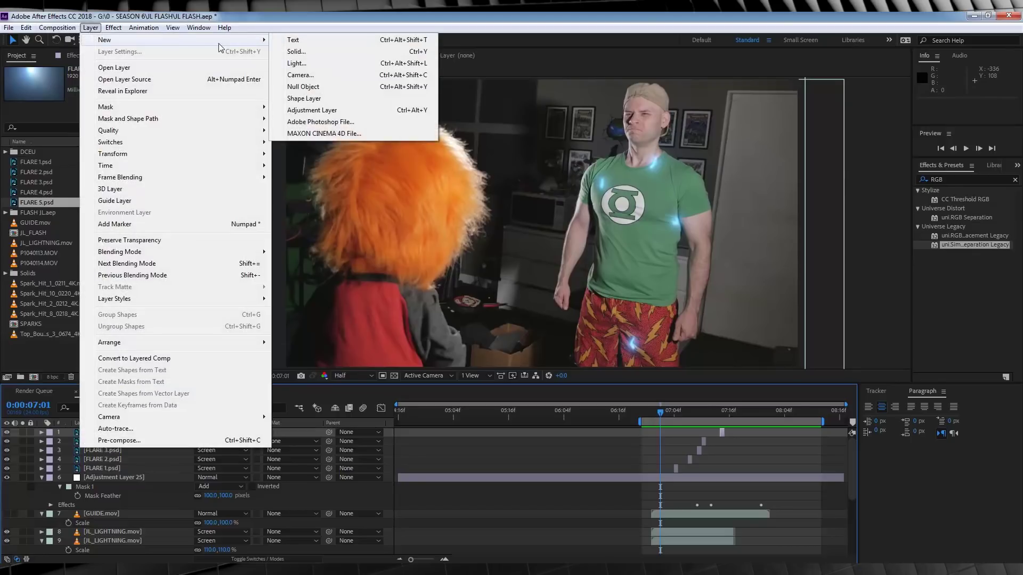
left_click(307, 110)
- Apply Magic Bullet Colorista IV to it and toggle the effect to compare the blue grade
left_click(113, 27)
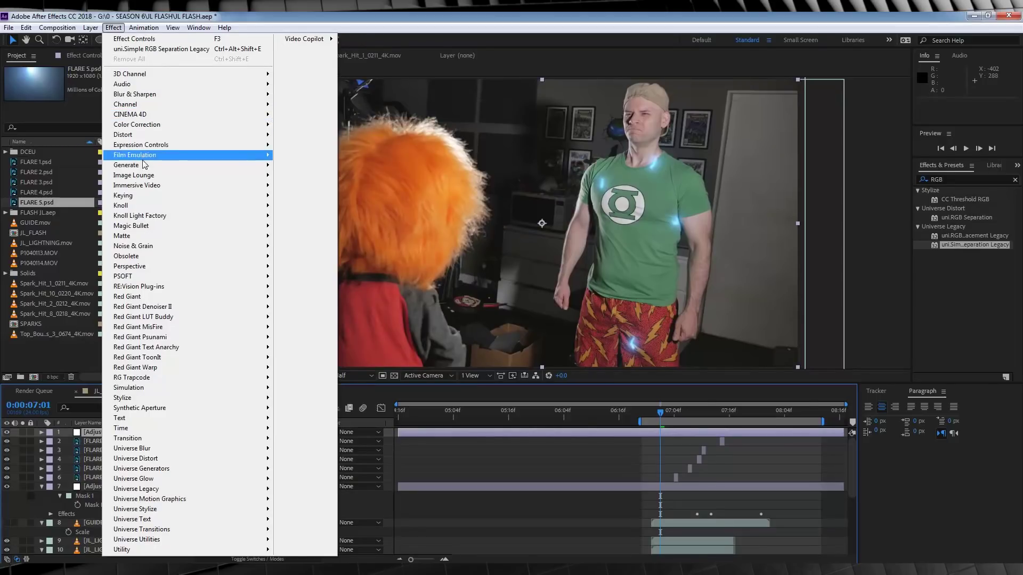
mouse_move(144, 234)
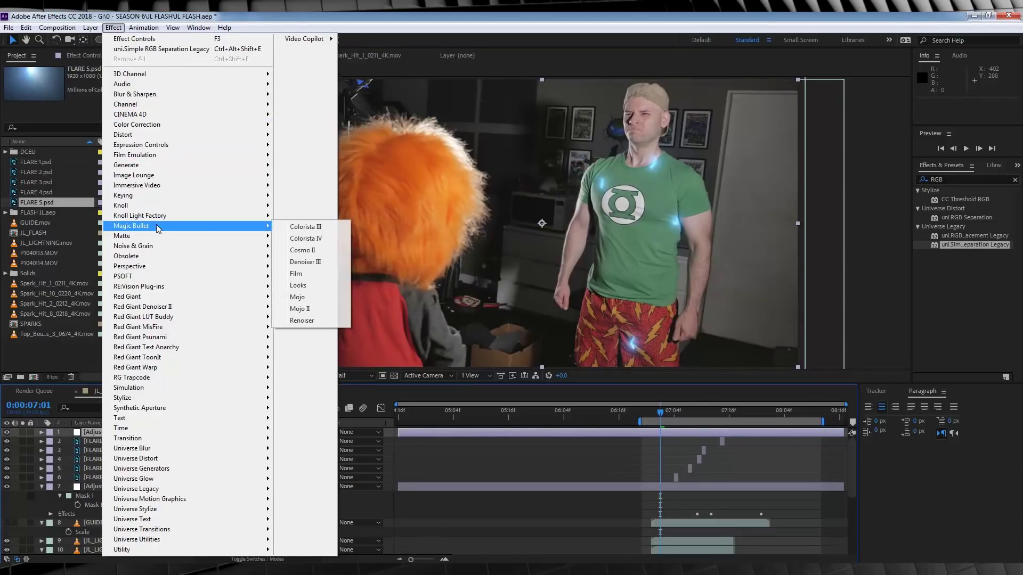
left_click(301, 239)
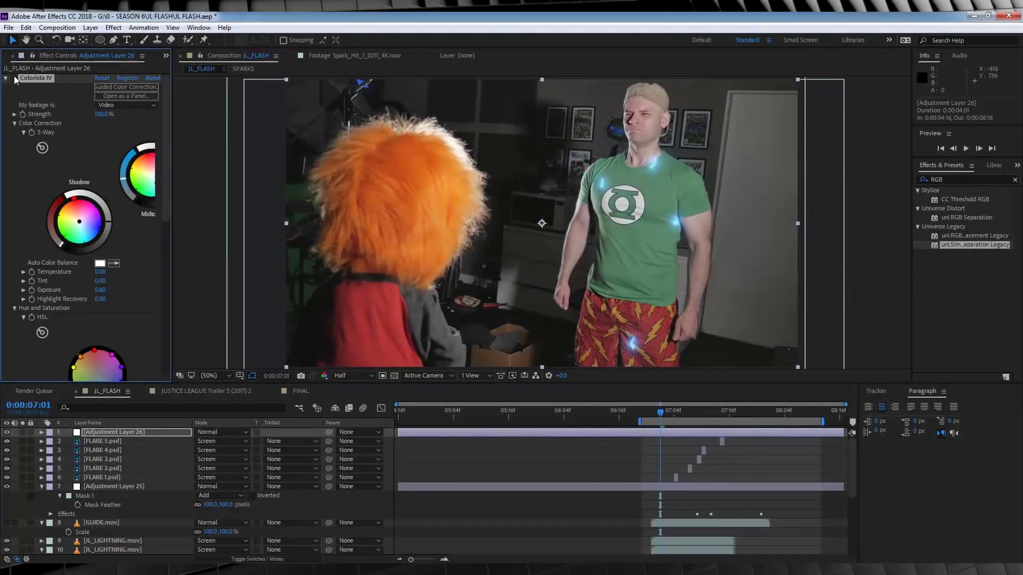
left_click(12, 77)
left_click(14, 78)
left_click(14, 77)
left_click(14, 77)
left_click(14, 77)
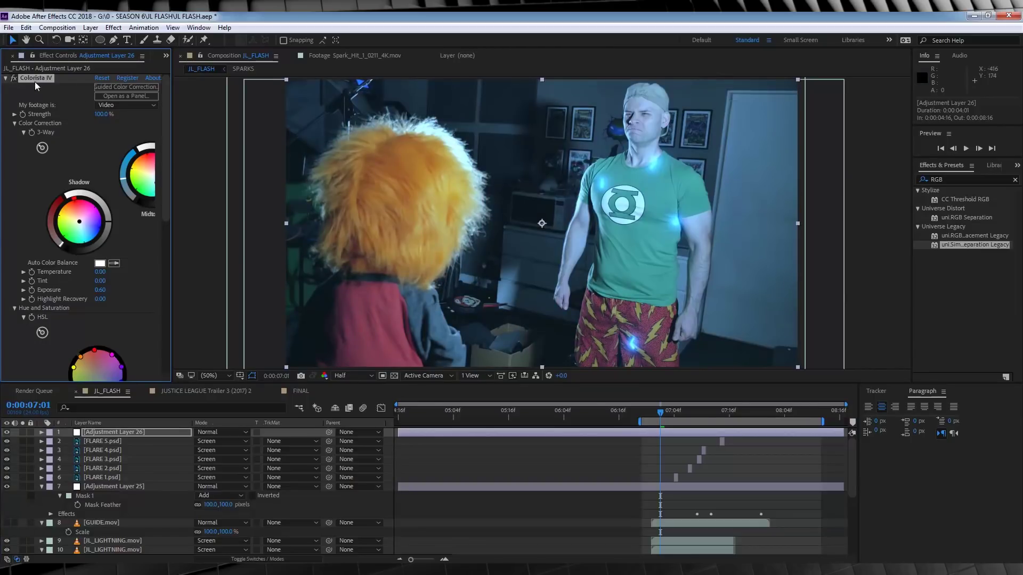
- Set Adjustment Layer 26's opacity to 0%, then keyframe it at 100% on frame 07:04
left_click(94, 434)
key("t")
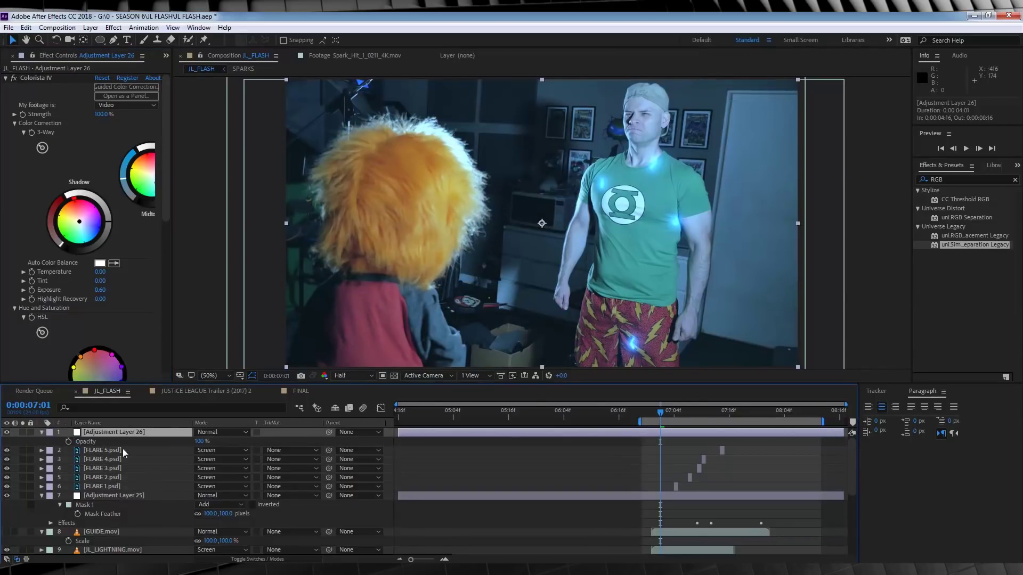
left_click_drag(196, 442, 143, 442)
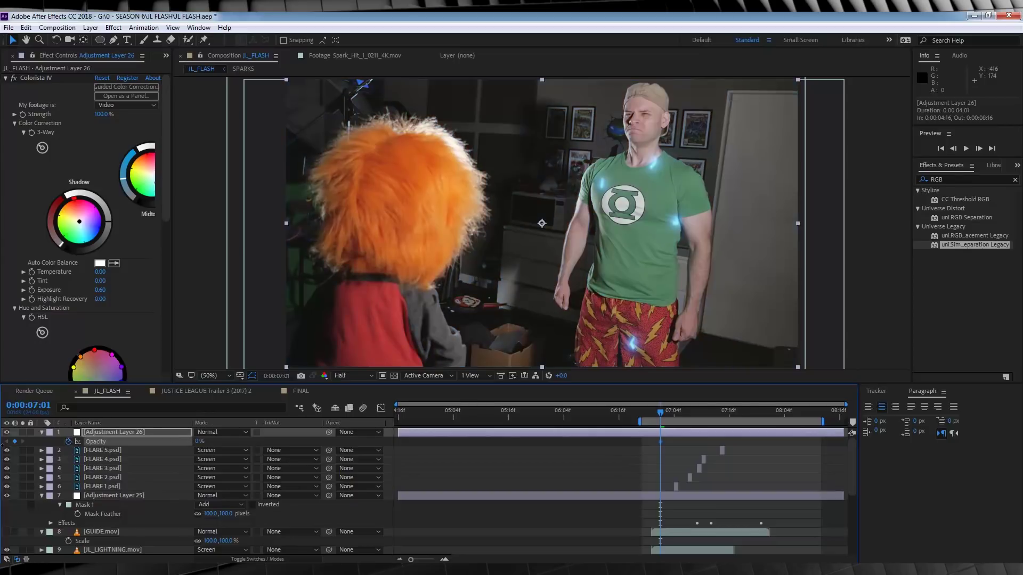
left_click_drag(665, 419, 675, 419)
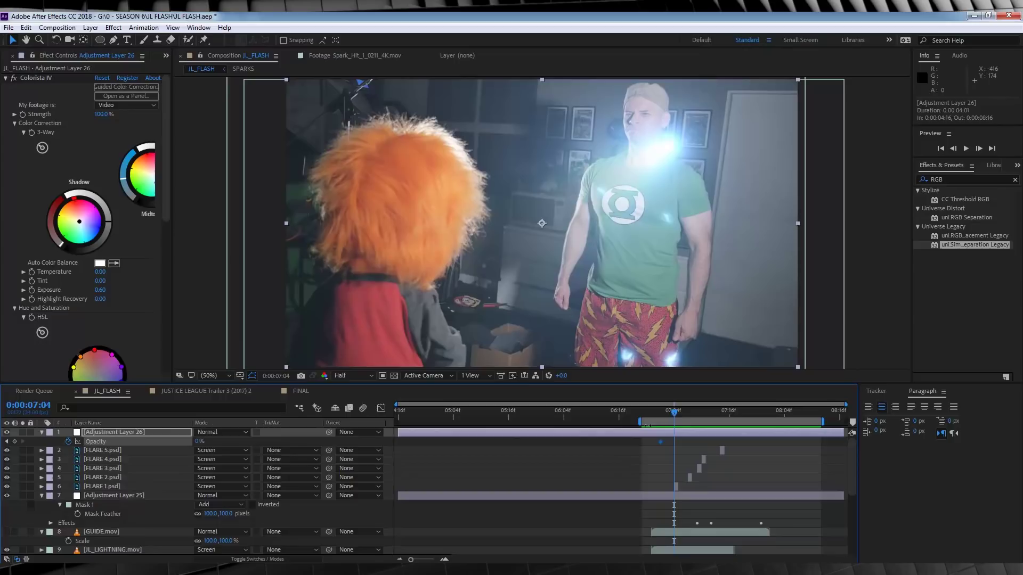
left_click_drag(674, 415, 670, 416)
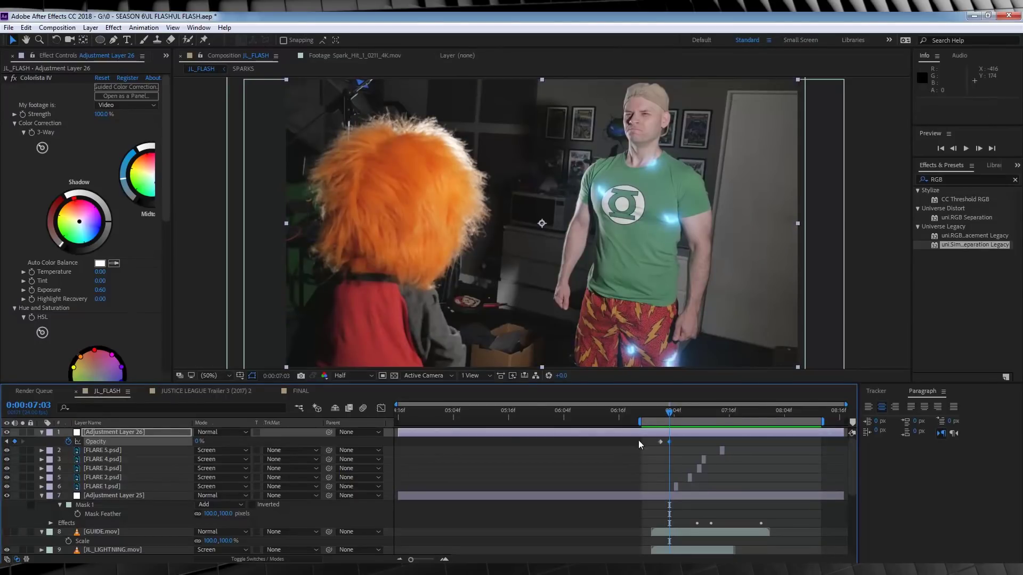
left_click_drag(670, 415, 674, 415)
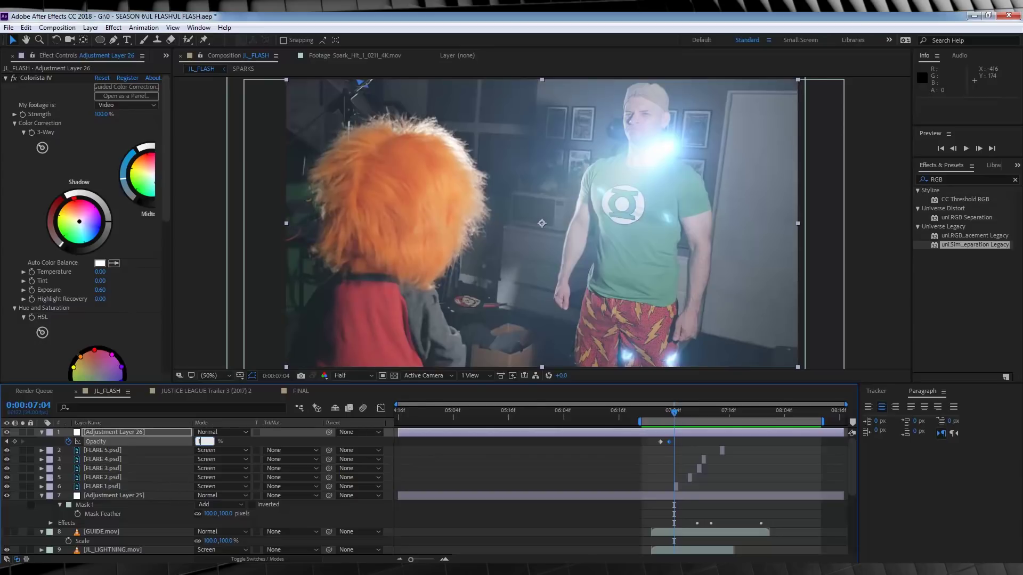
key("Return")
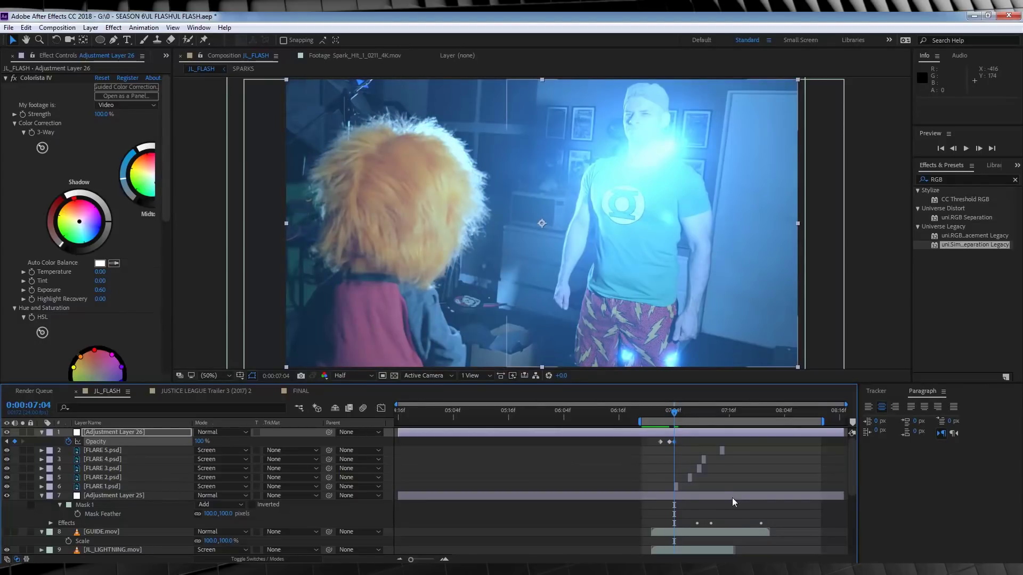
- Alternate opacity keyframes between 0% and 100% frame by frame from 07:05 to 07:16, then preview
left_click_drag(677, 416, 678, 415)
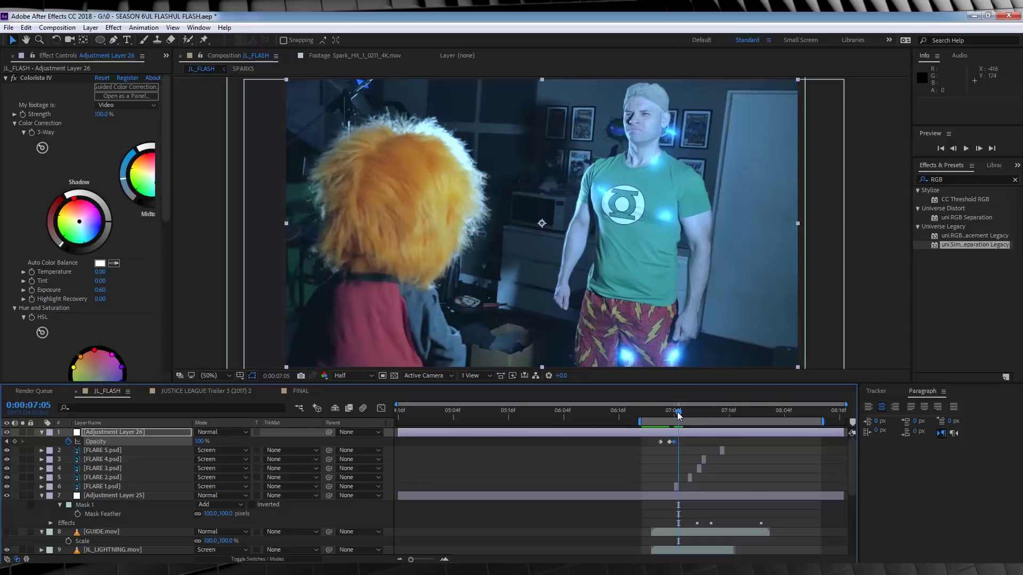
left_click_drag(200, 443, 25, 447)
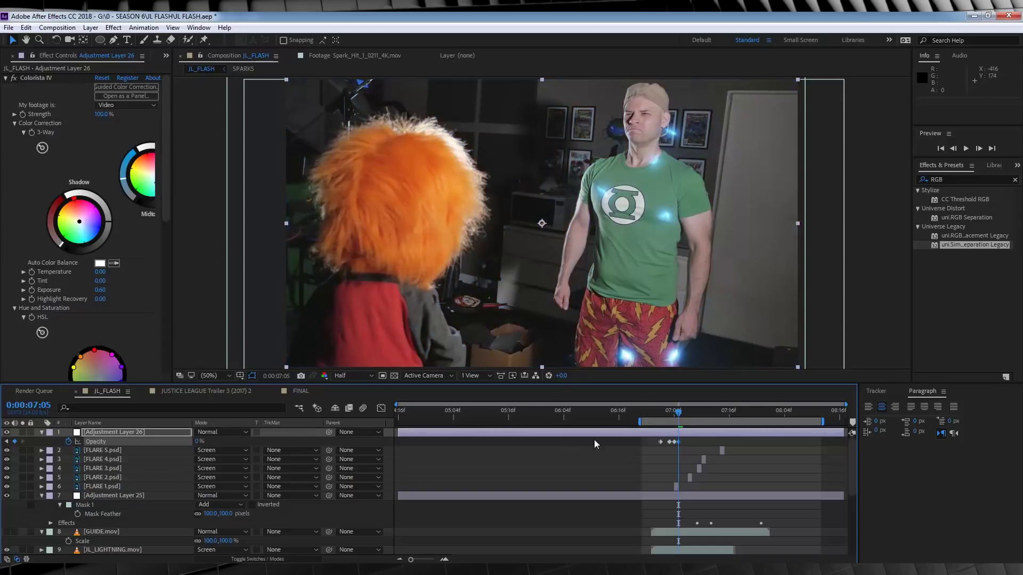
left_click_drag(679, 416, 613, 419)
scroll(682, 416, "up", 5)
mouse_move(201, 442)
left_mouse_down()
mouse_move(225, 442)
mouse_move(155, 442)
left_mouse_up()
key("Page_Down")
key("Page_Down")
key("Page_Down")
key("Page_Down")
key("Page_Down")
key("Page_Down")
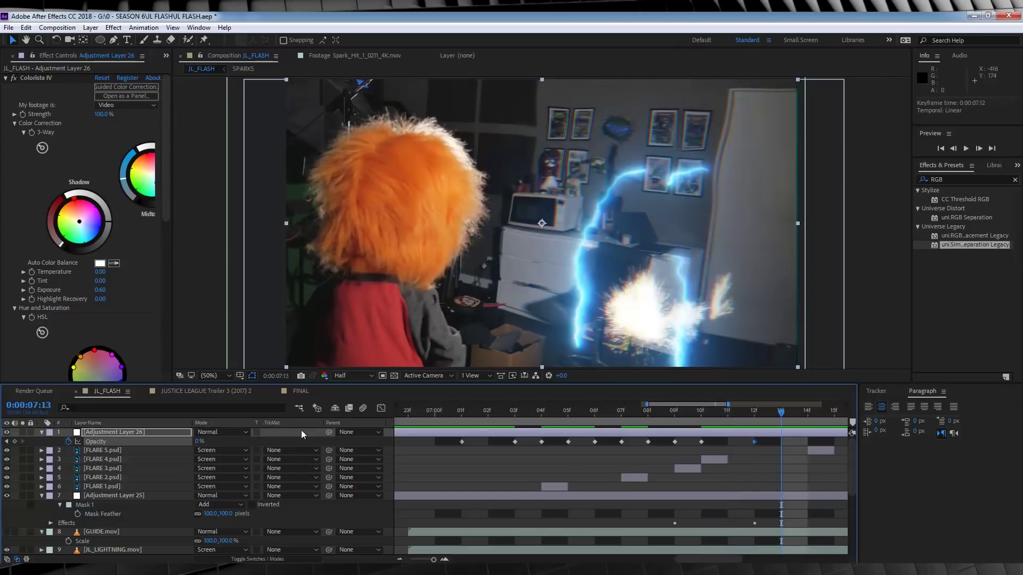
key("Page_Down")
key("Page_Down")
key("Page_Down")
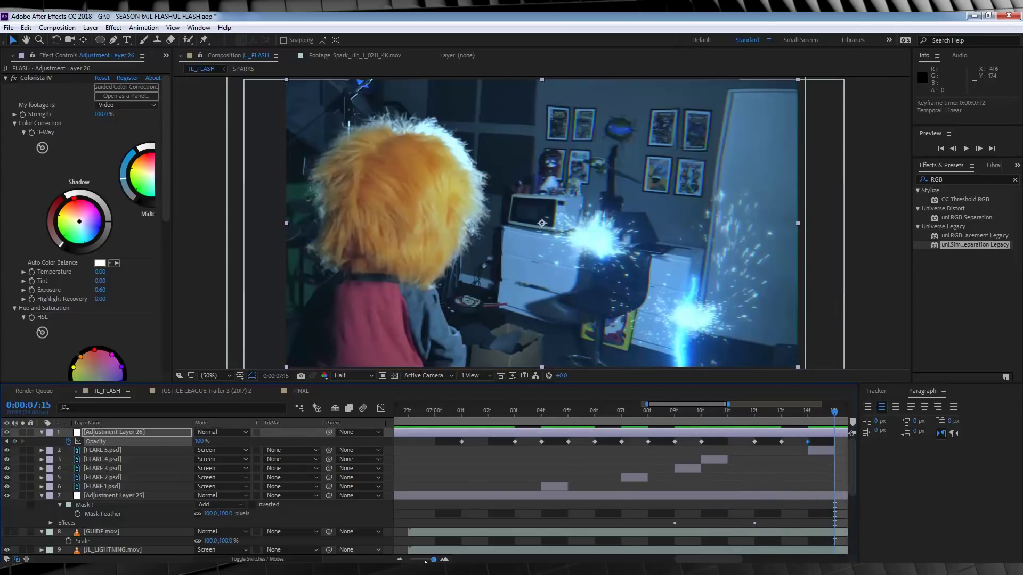
key("minus")
key("space")
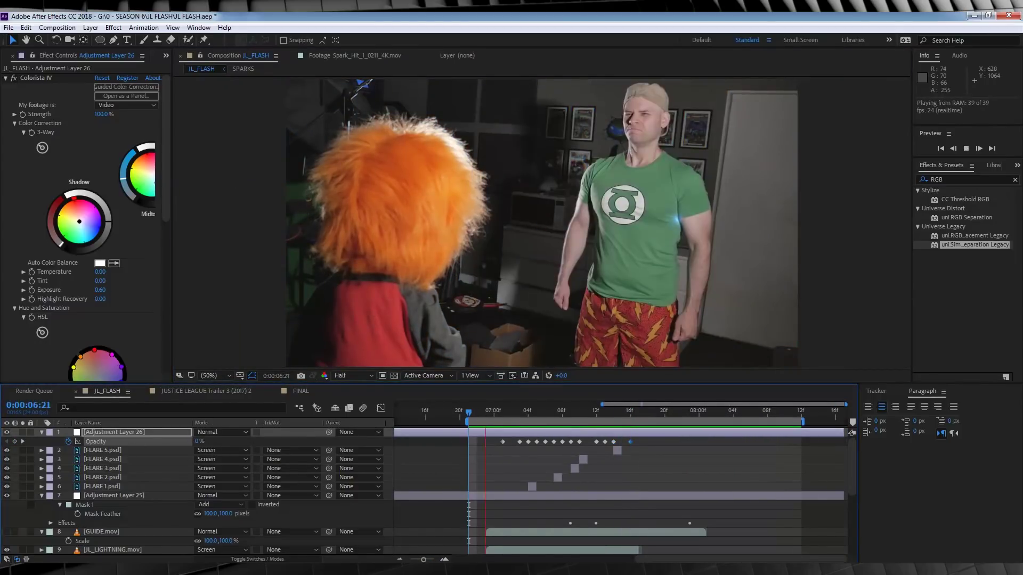